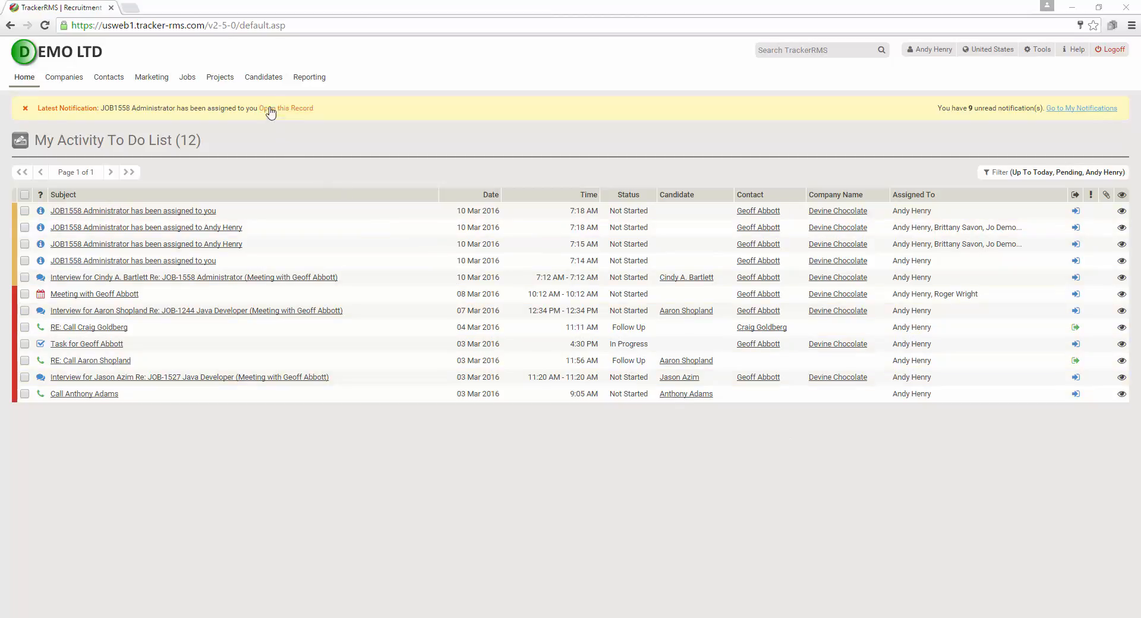
Open the recently viewed Java Developer candidate's record from the Candidates menu's My Recently Viewed list
mouse_move(262, 83)
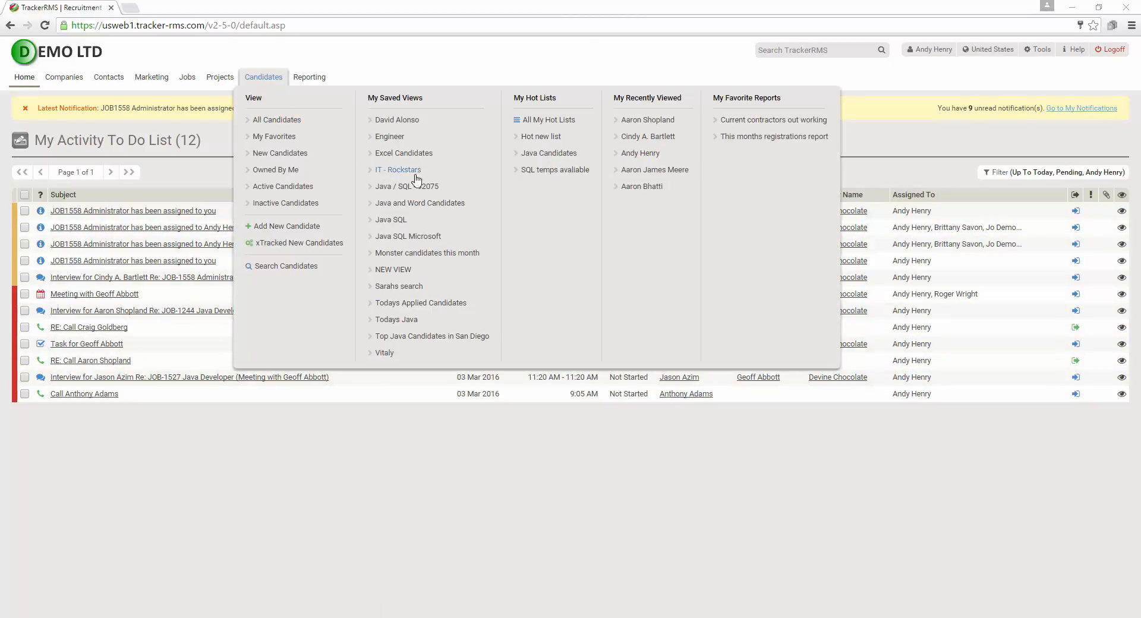
left_click(649, 120)
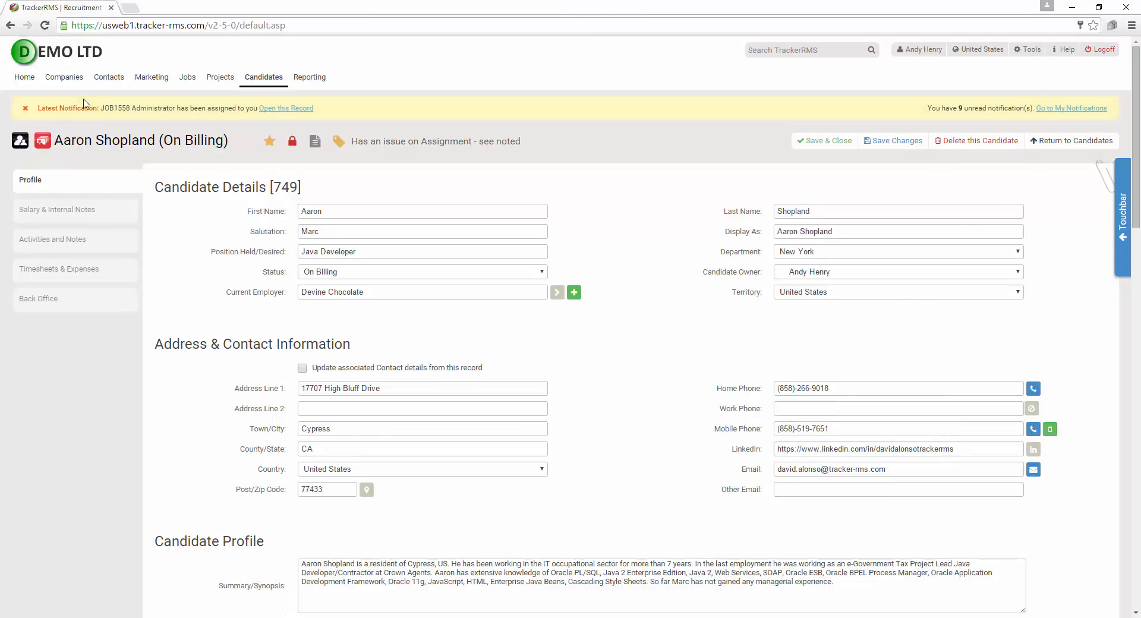
mouse_move(102, 89)
left_click(28, 83)
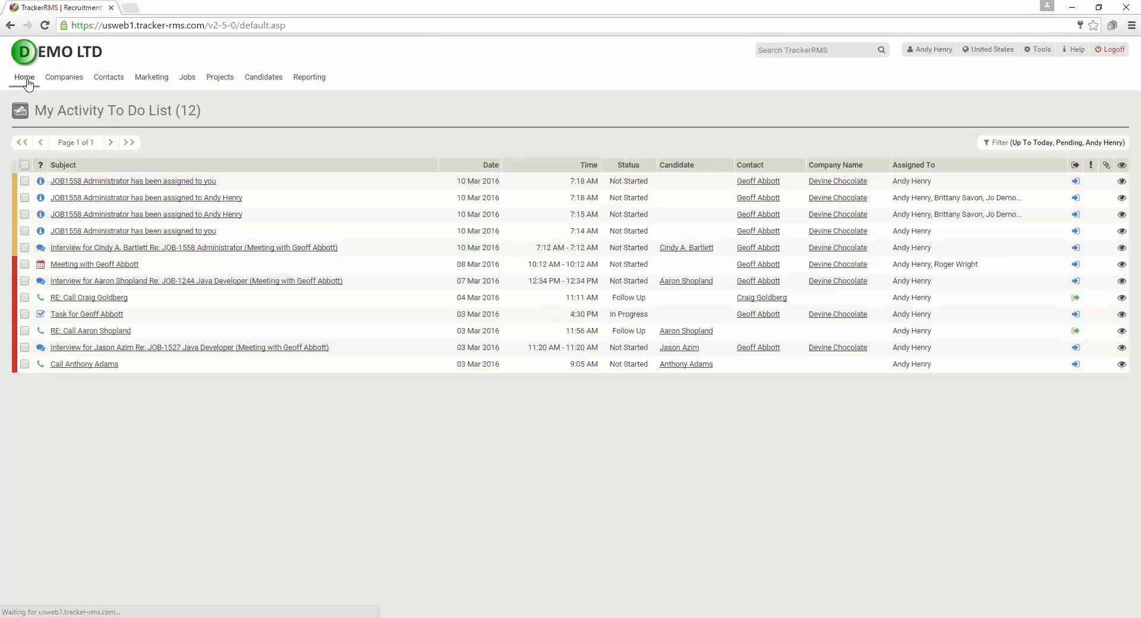
Go Home, then choose Candidates > Add New Candidate for a blank candidate form
mouse_move(25, 84)
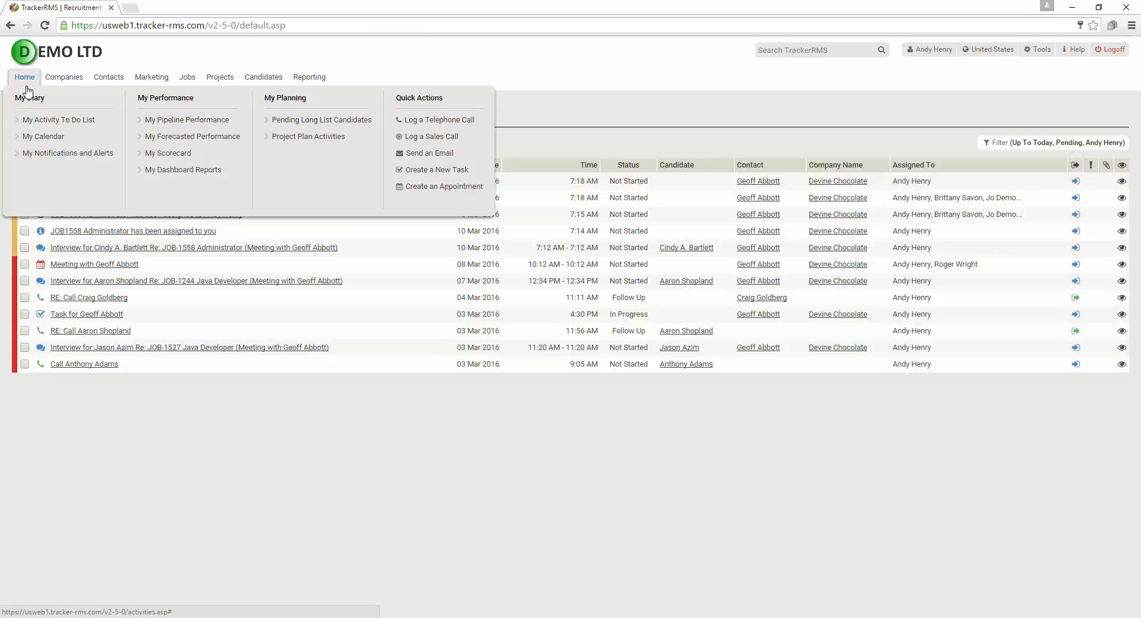
mouse_move(256, 84)
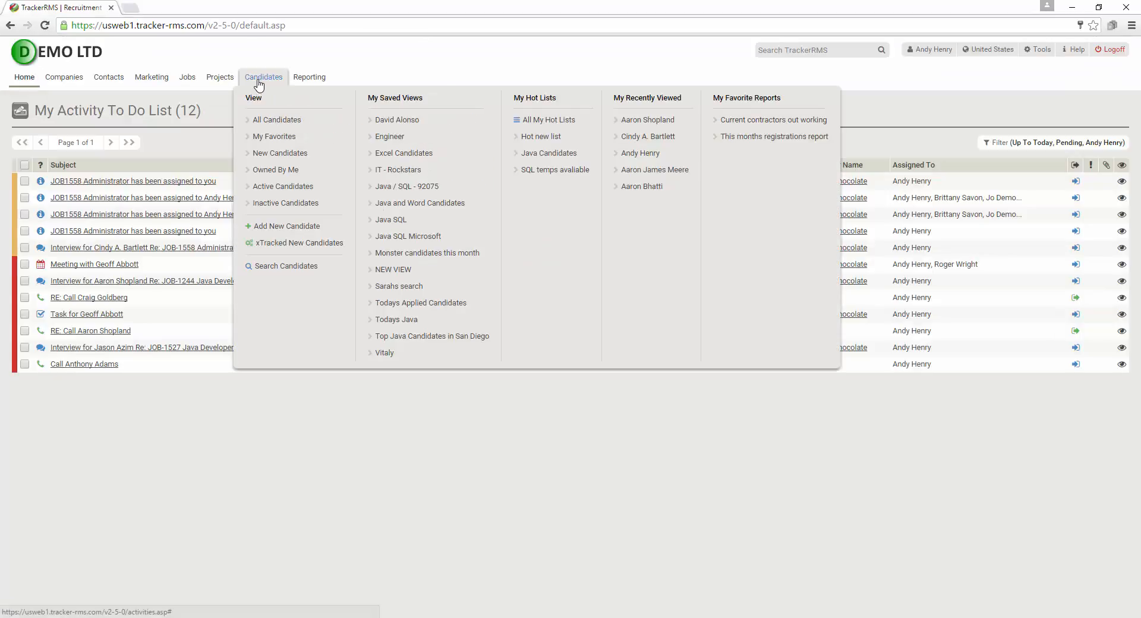
left_click(287, 229)
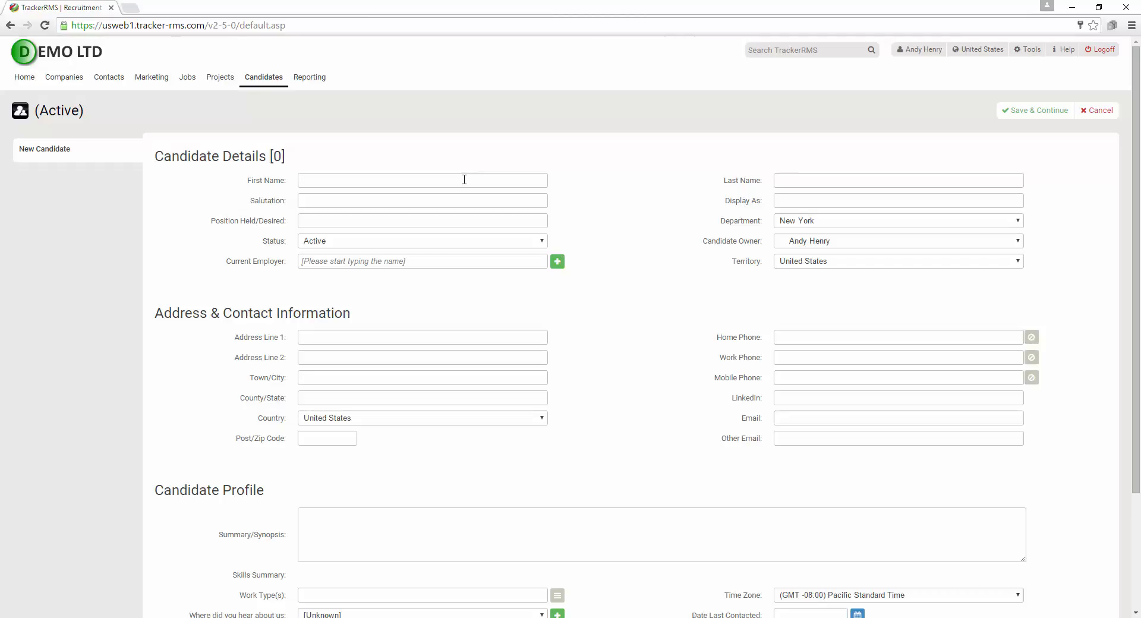
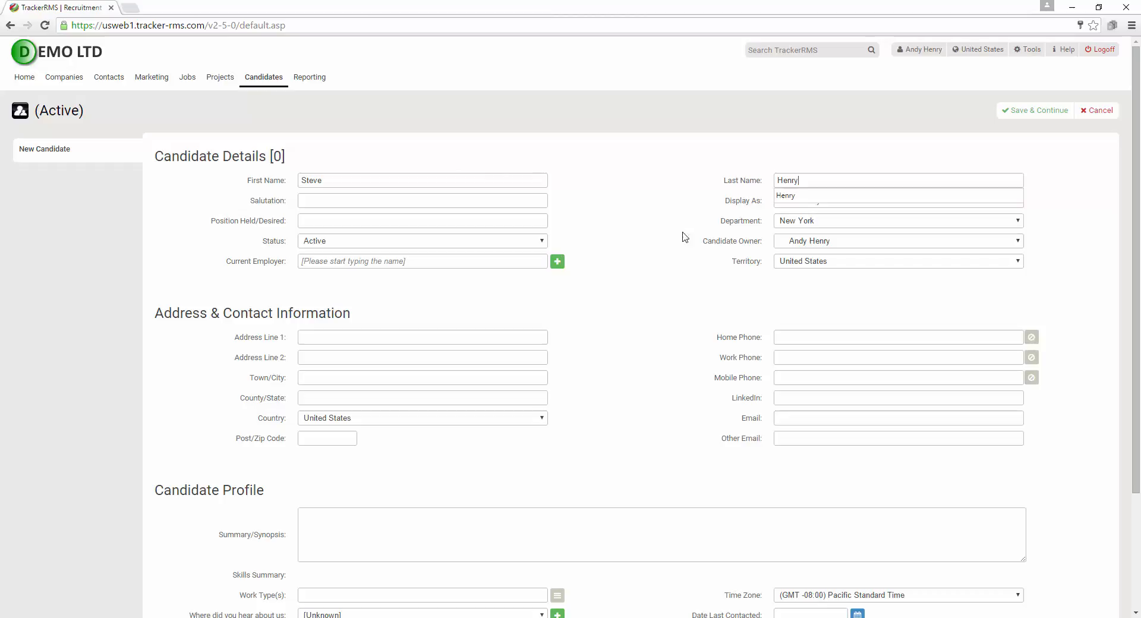
Enter the candidate's first and last name, keep Status as Active, and leave Current Employer blank
left_click(669, 191)
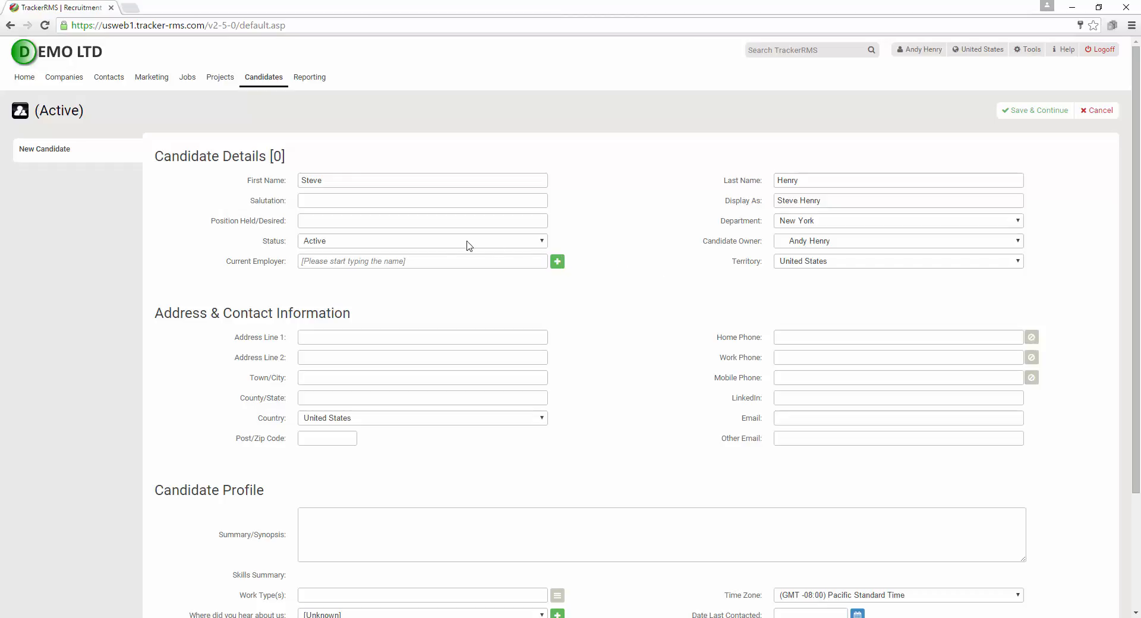
left_click(422, 220)
left_click(438, 273)
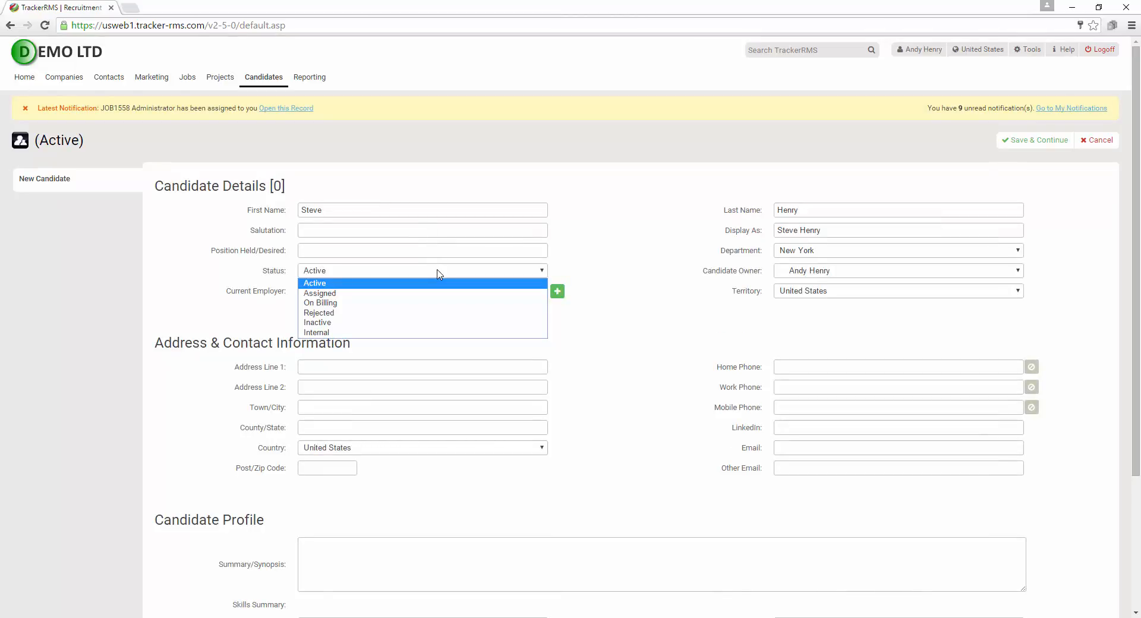
left_click(439, 273)
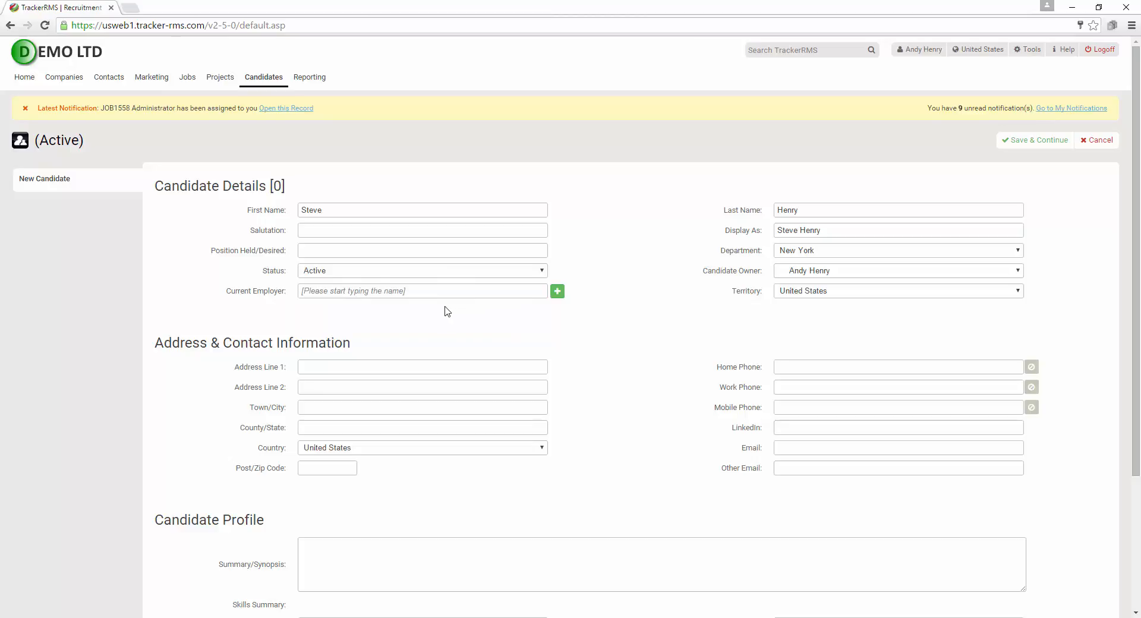
left_click(406, 289)
type("devine")
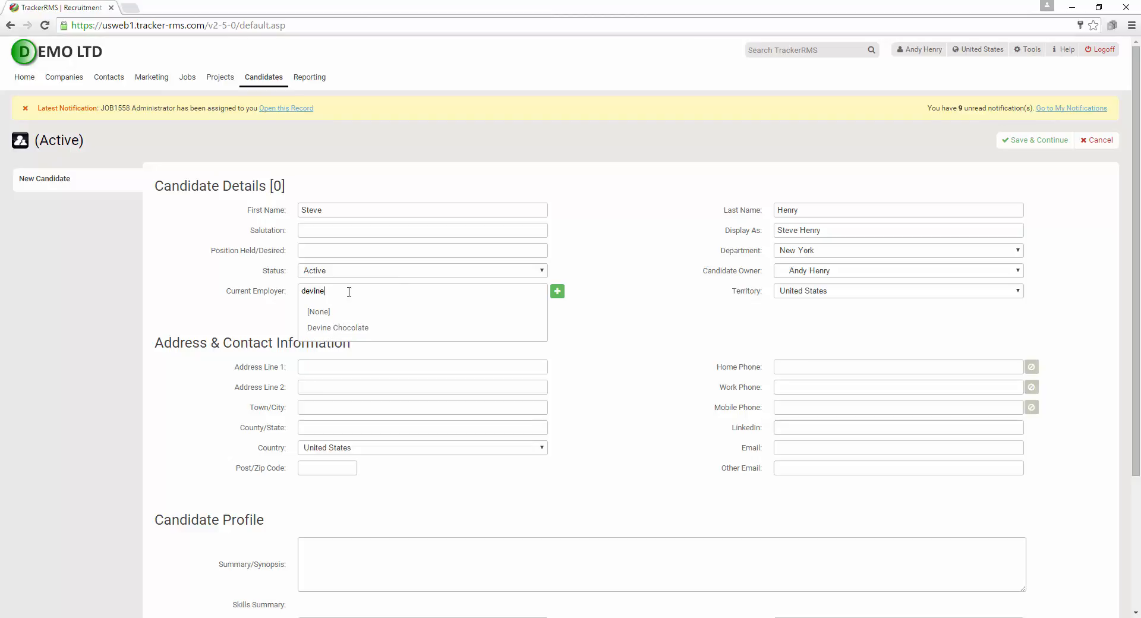
left_click_drag(349, 290, 222, 292)
key("BackSpace")
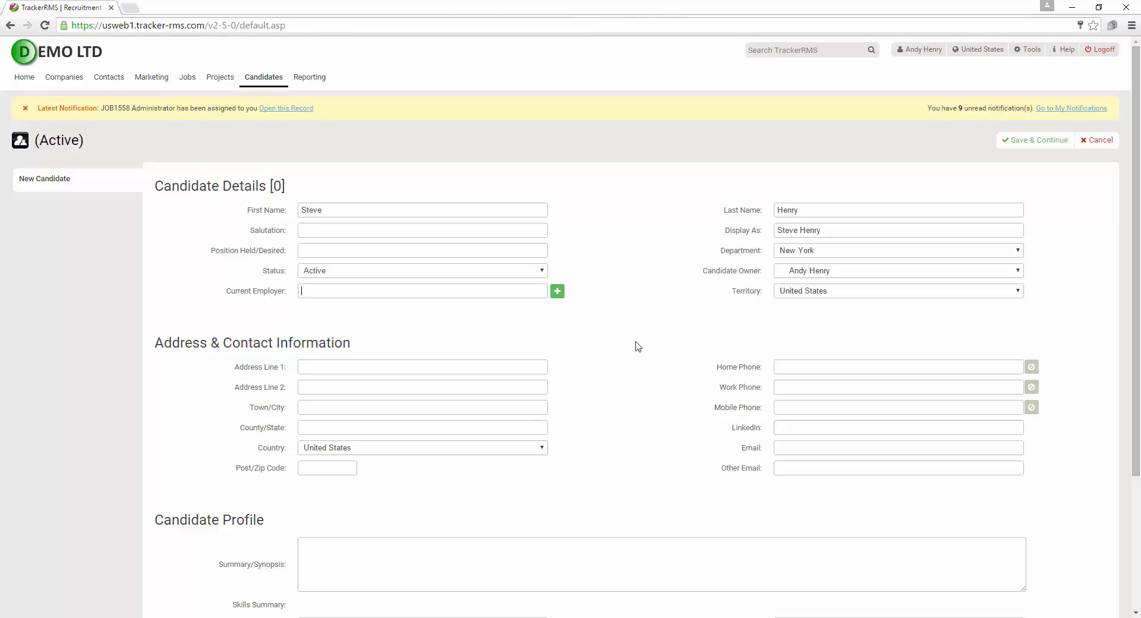
Look over the work type and referral source options without changing anything
scroll(633, 382, "down", 3)
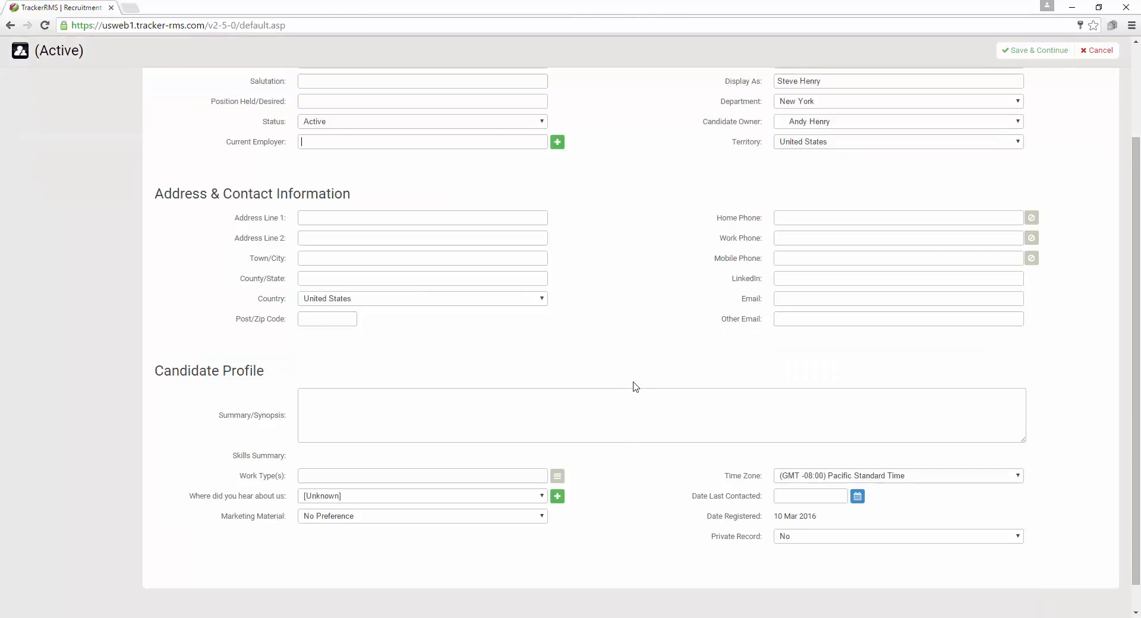
scroll(633, 382, "down", 1)
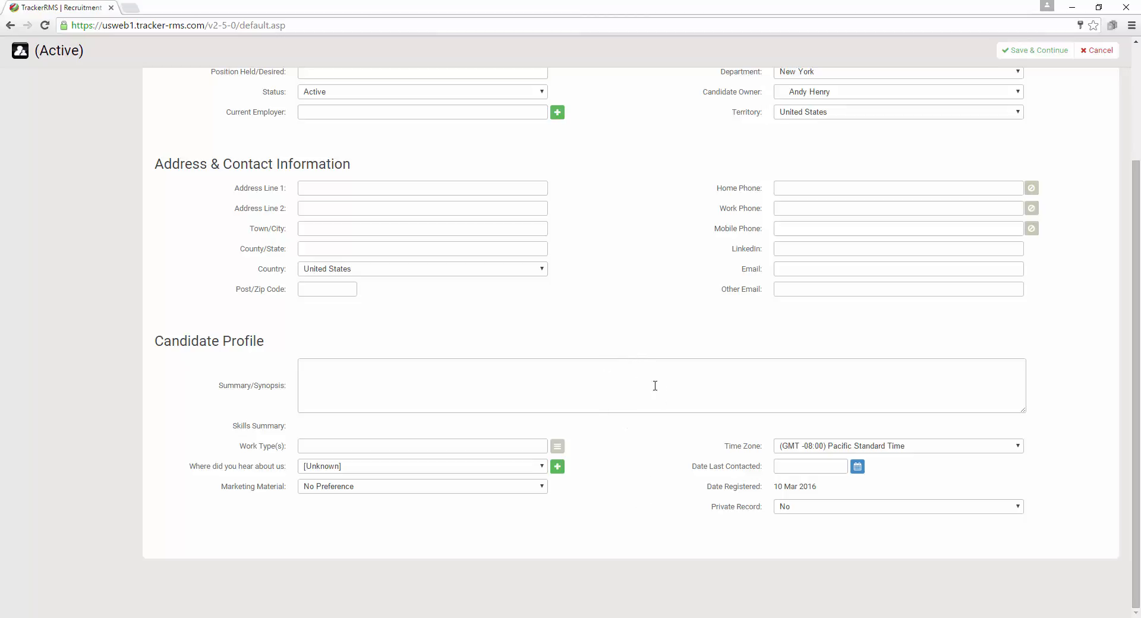
left_click(557, 447)
left_click(555, 453)
left_click(557, 468)
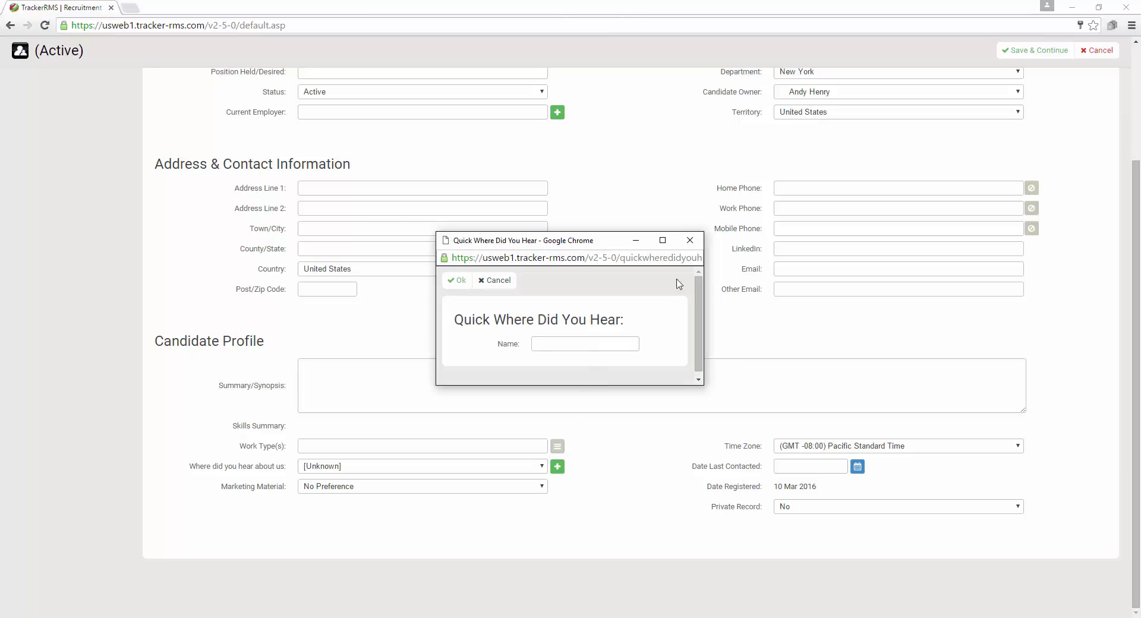
left_click(689, 240)
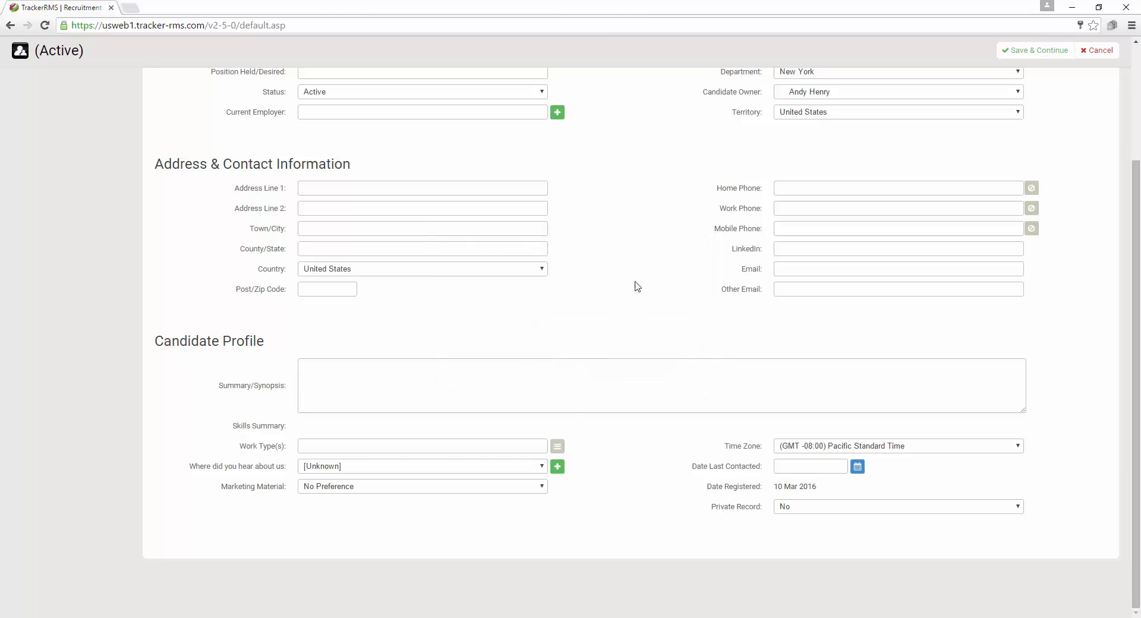
left_click(440, 466)
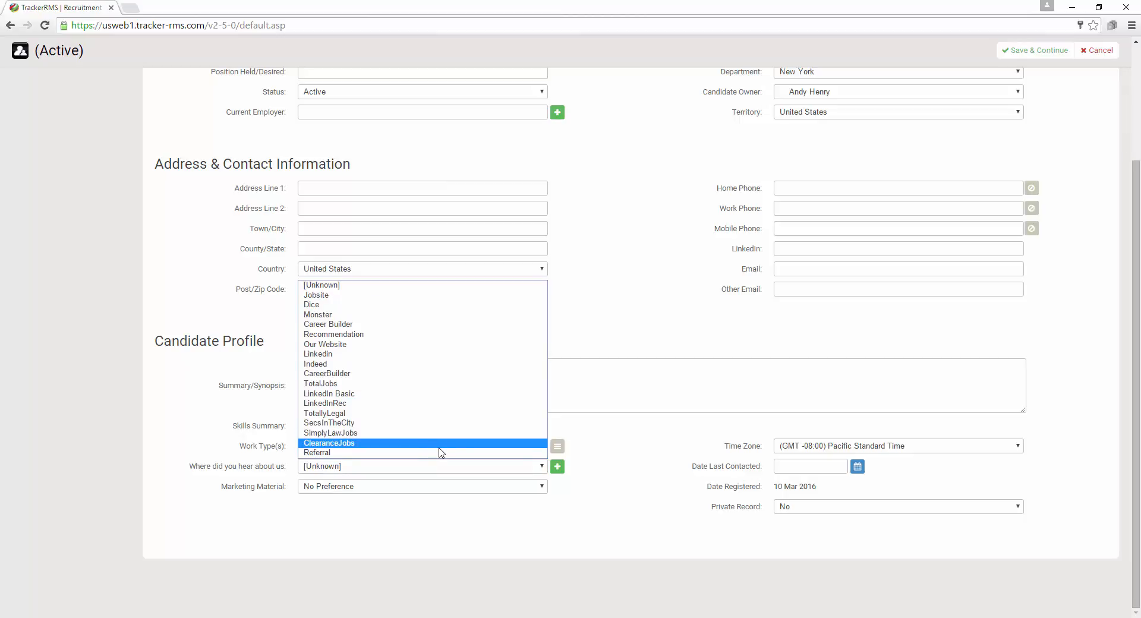
left_click(465, 502)
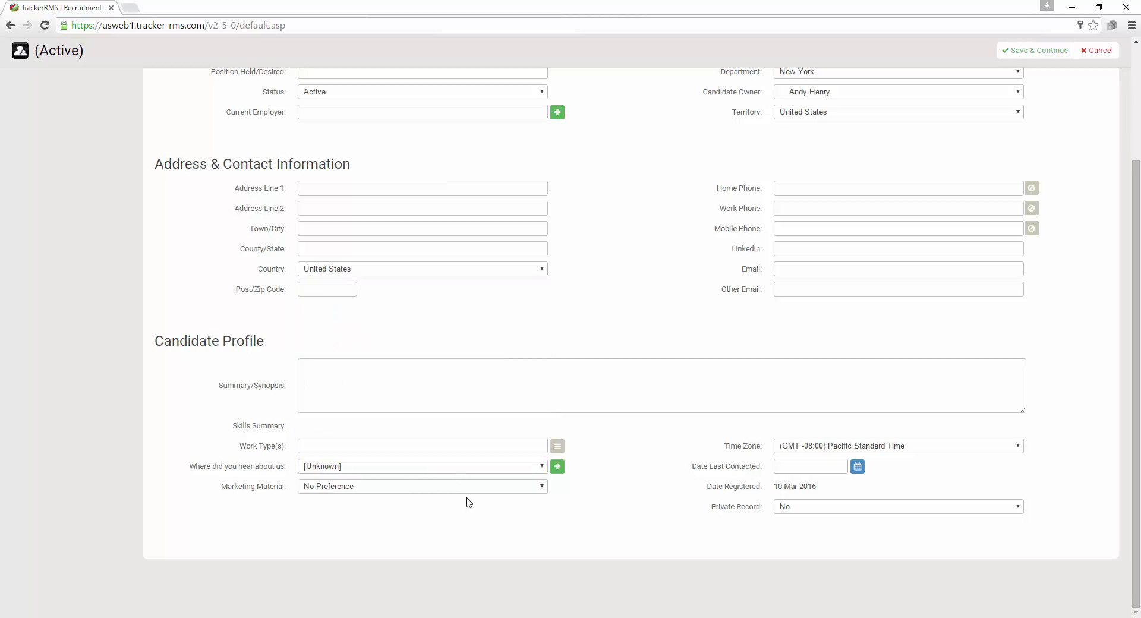
Add Ladders as a new referral source and select it for Where did you hear about us
left_click(558, 466)
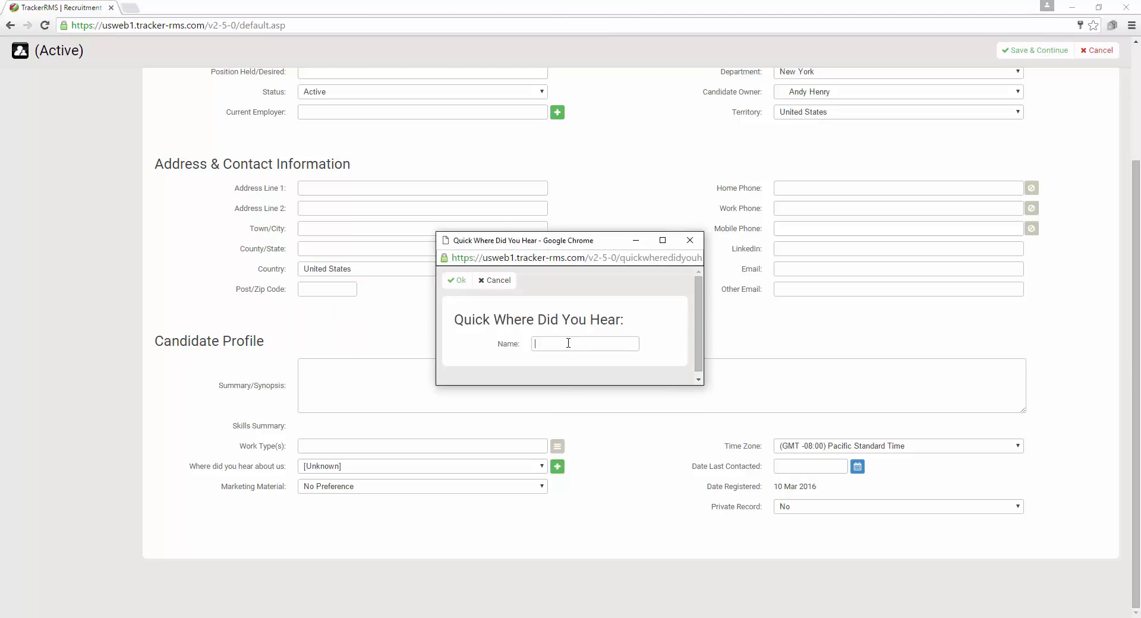
type("dders")
left_click(459, 280)
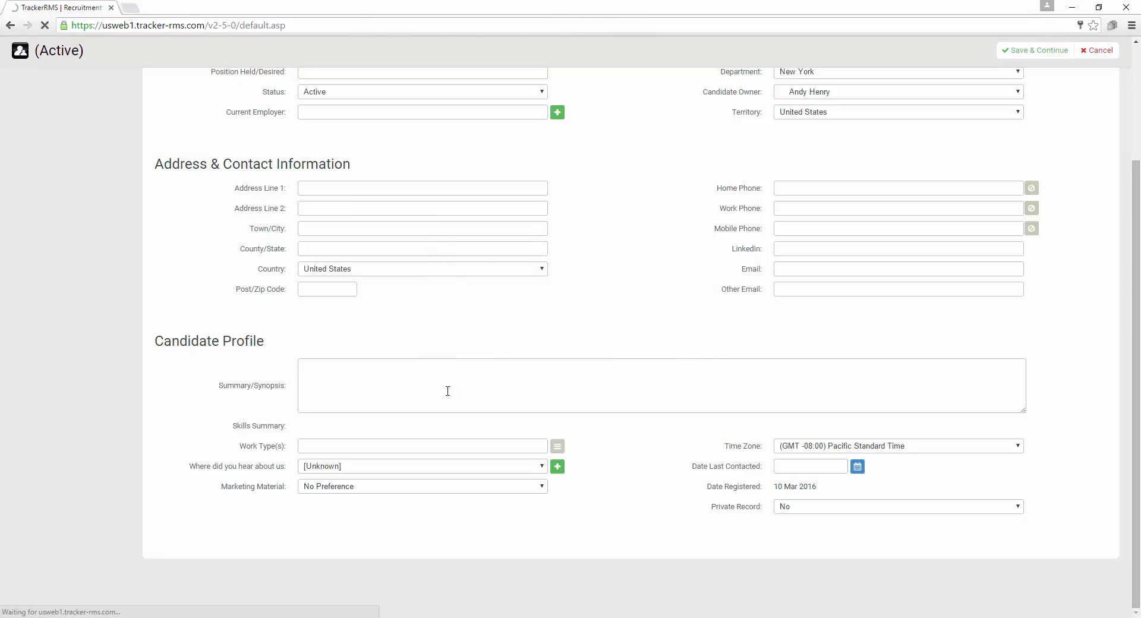
left_click(430, 465)
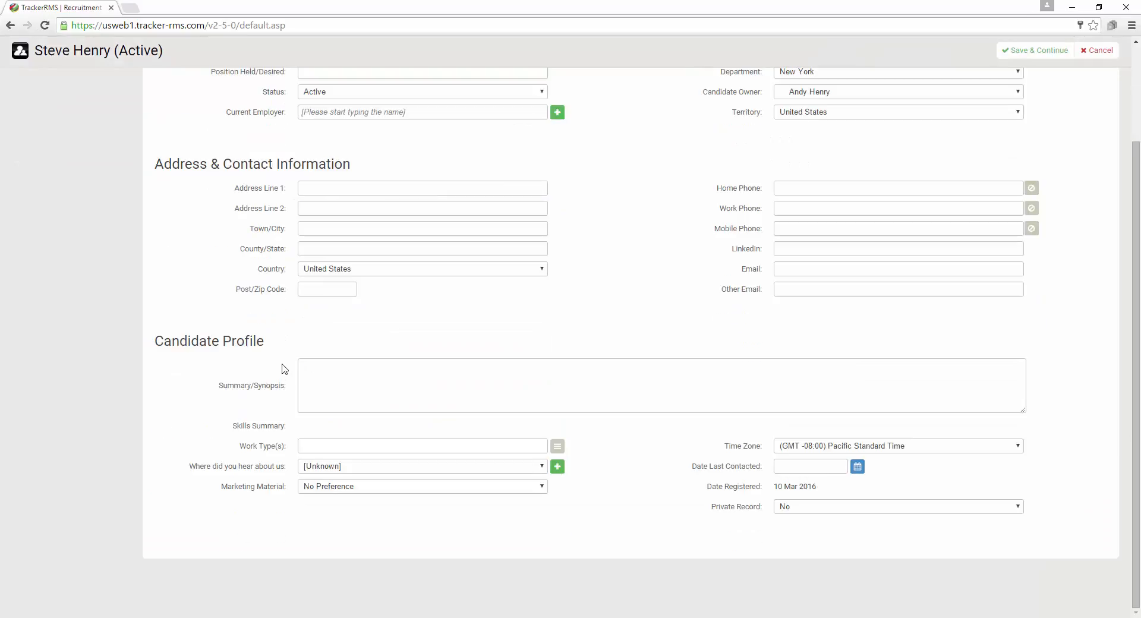
left_click(398, 467)
left_click(395, 453)
scroll(452, 527, "up", 3)
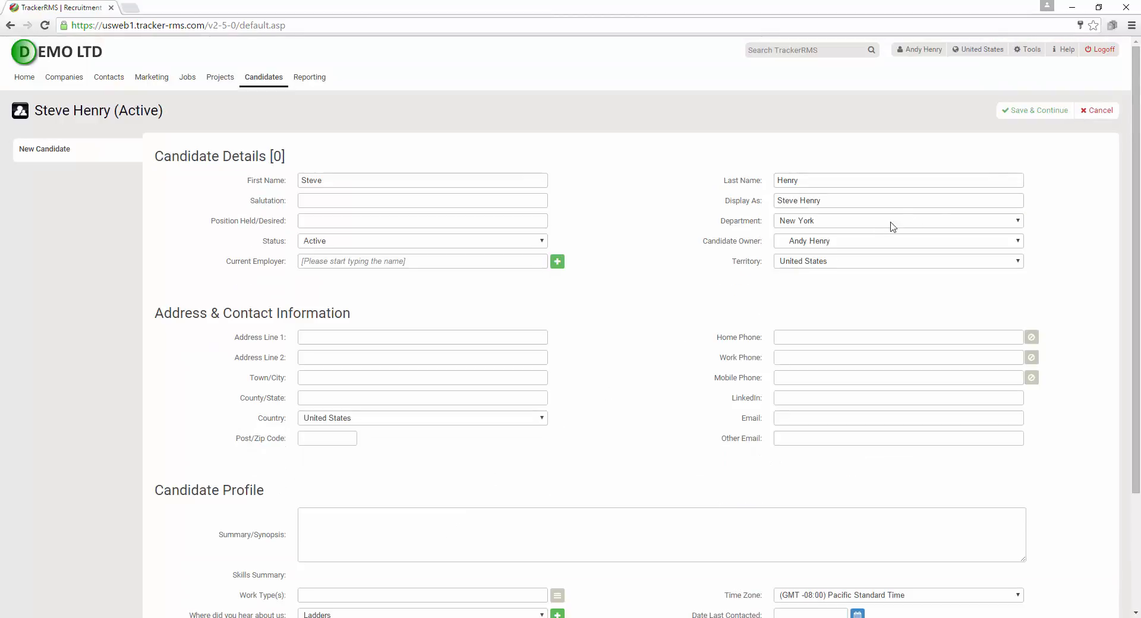
Save the candidate with Save & Continue, creating record 1237, then return Home
left_click(1039, 116)
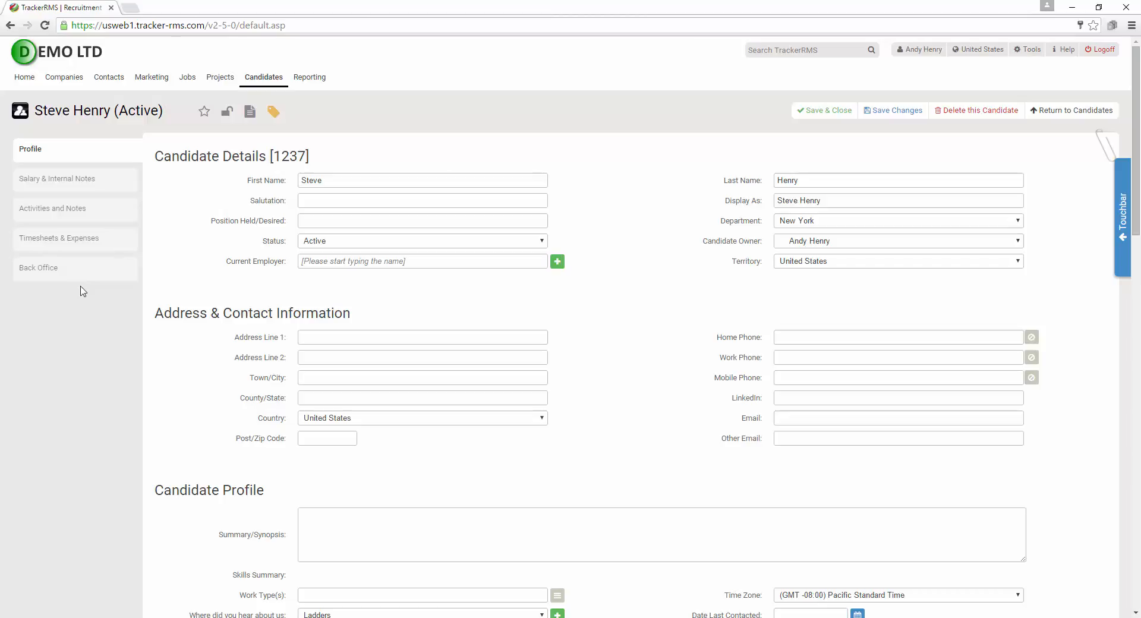
left_click(25, 82)
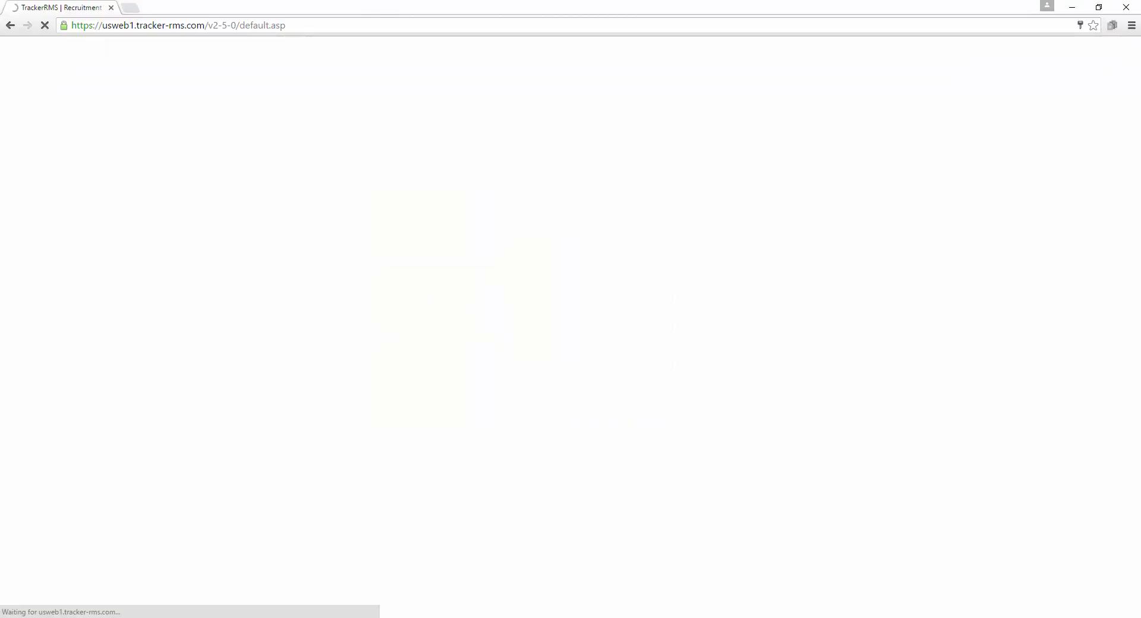
Bring the forwarded resume email forward in Outlook and highlight the TrackerRMS add-in commands
mouse_move(335, 617)
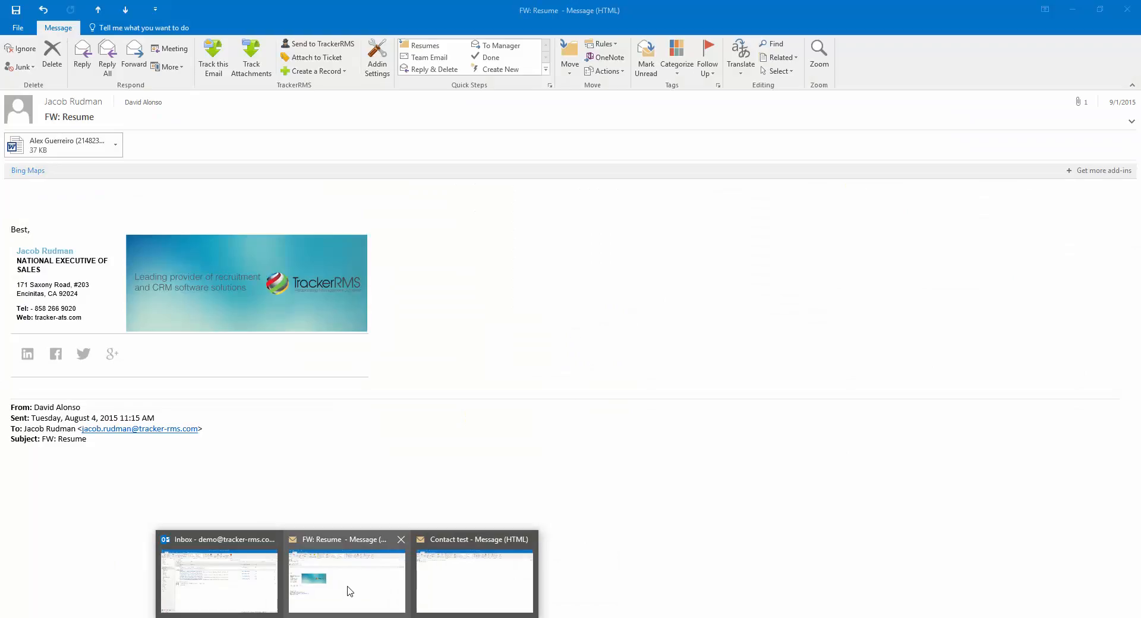
left_click(348, 594)
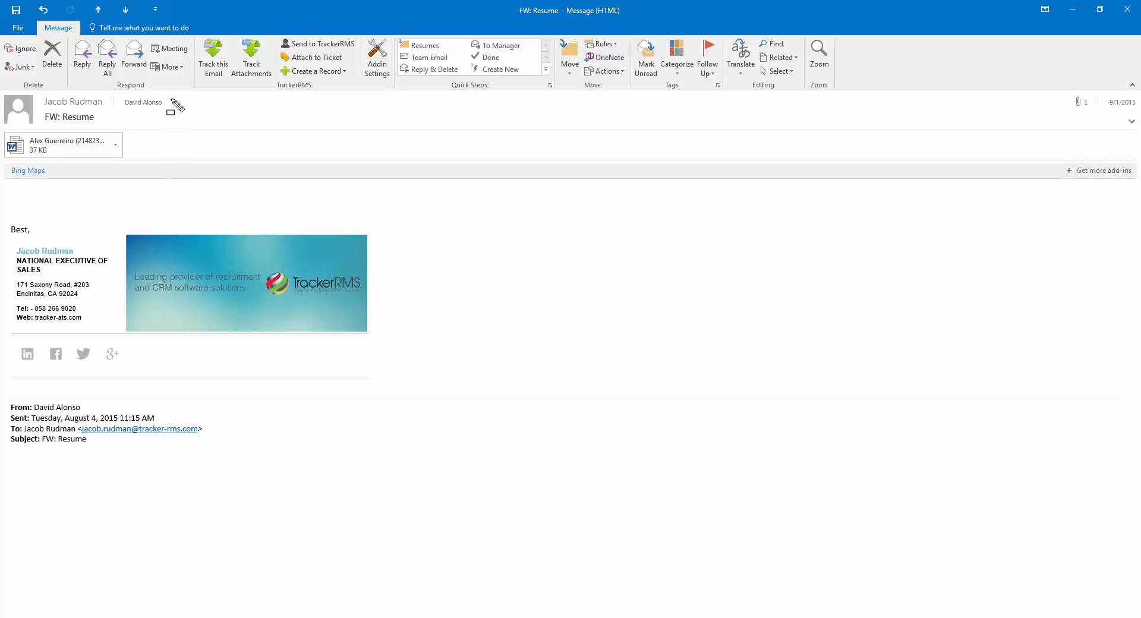
mouse_move(241, 52)
left_mouse_down()
mouse_move(334, 86)
mouse_move(572, 115)
left_mouse_up()
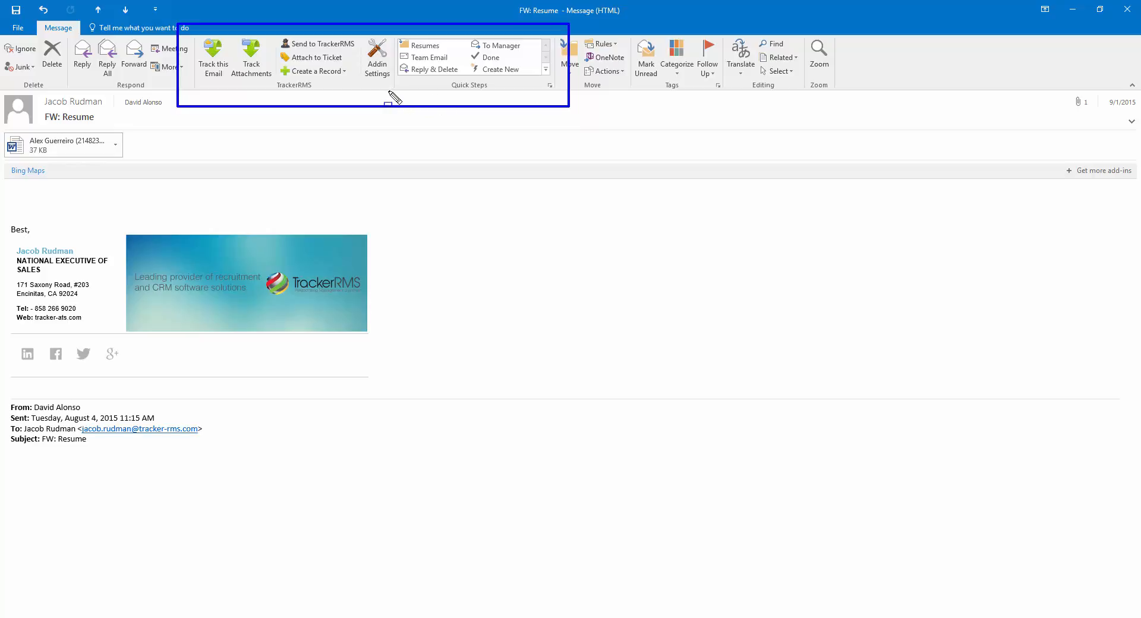
key("Escape")
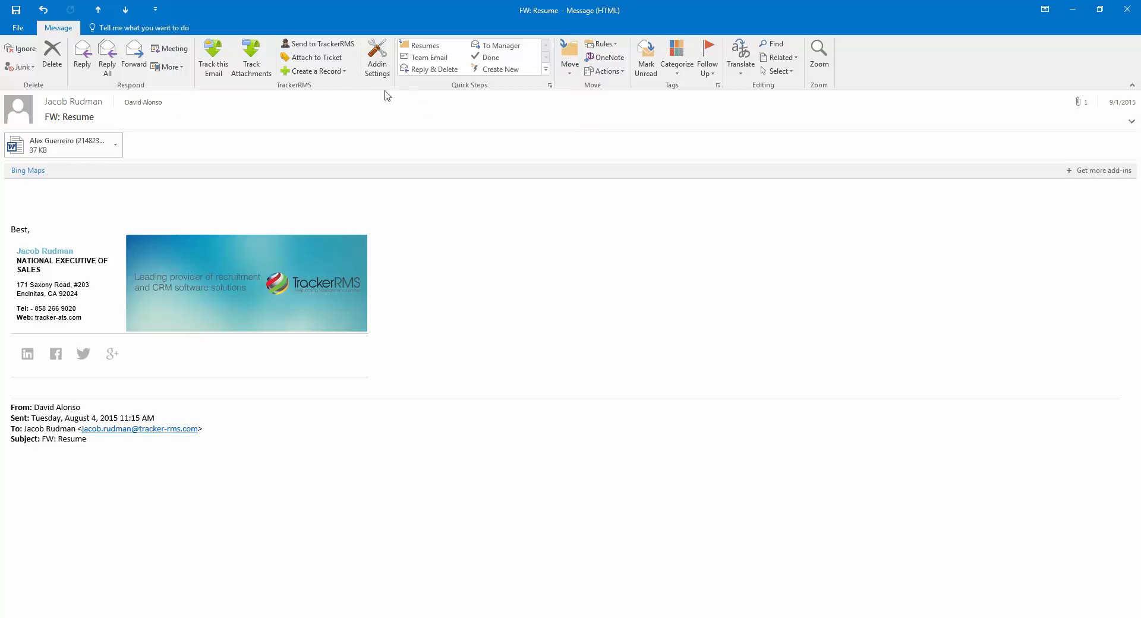
Create a TrackerRMS candidate from the attached resume with source set to Indeed
left_click(327, 72)
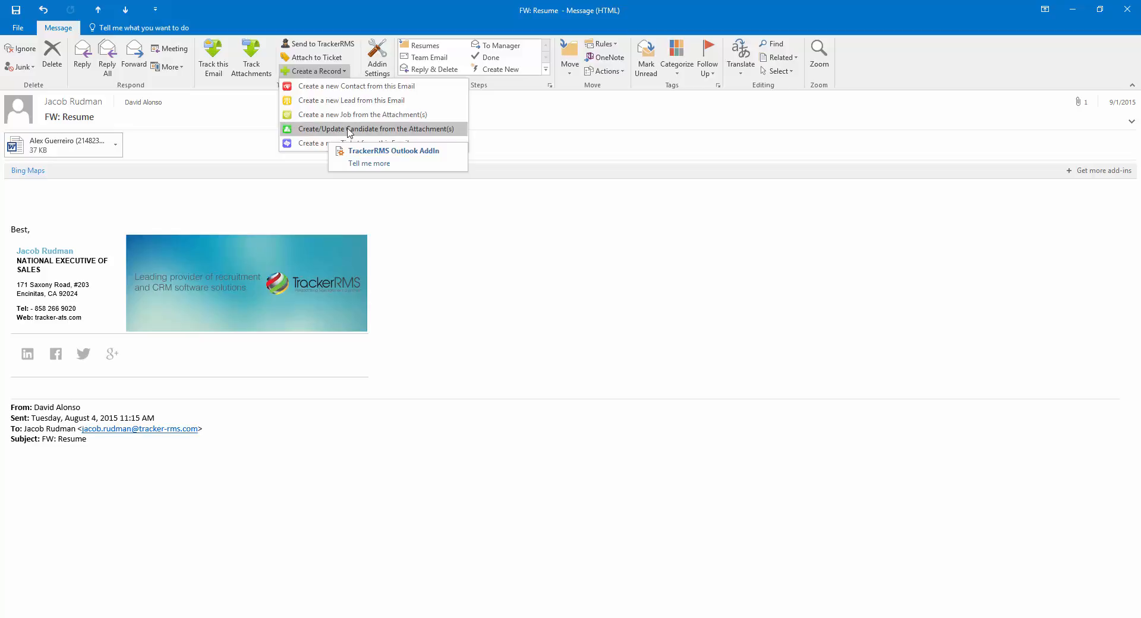
left_click(386, 129)
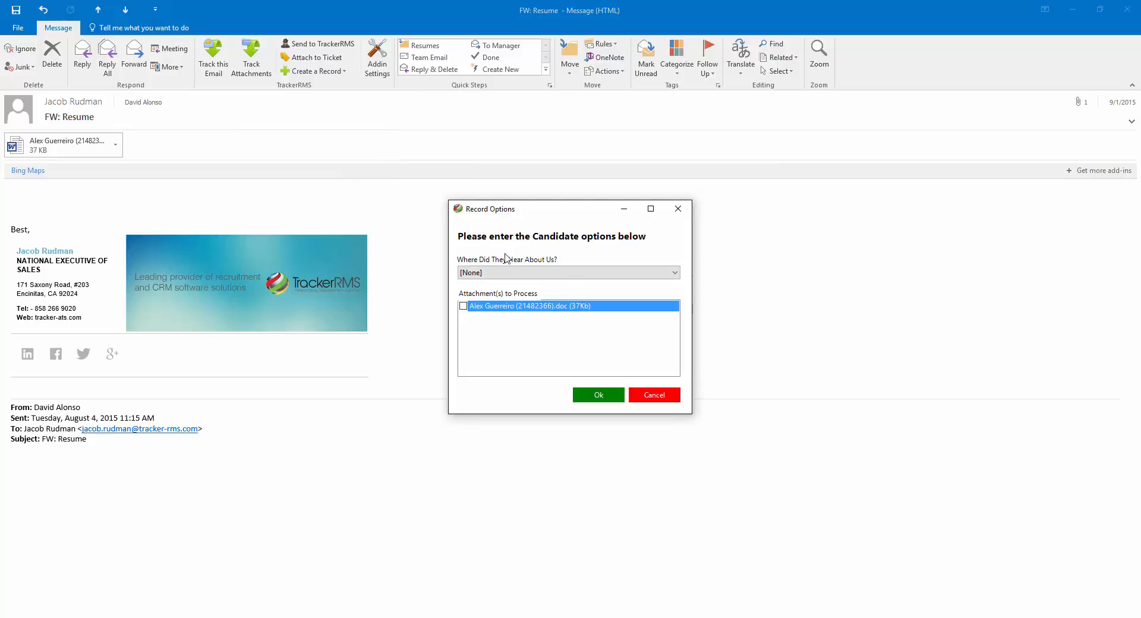
left_click(587, 277)
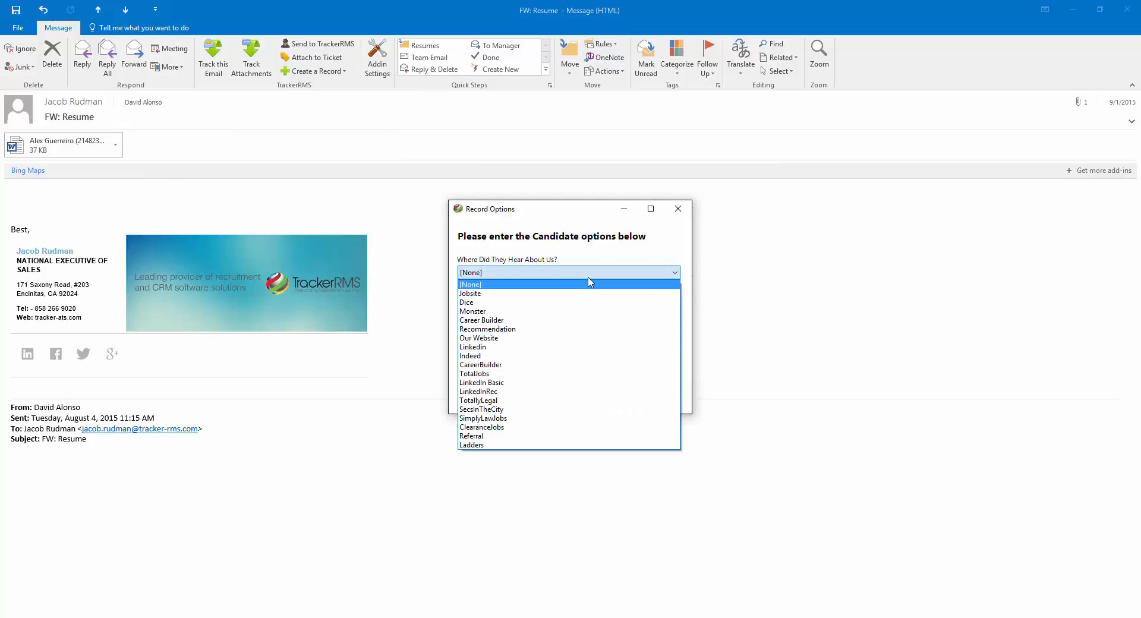
left_click(590, 355)
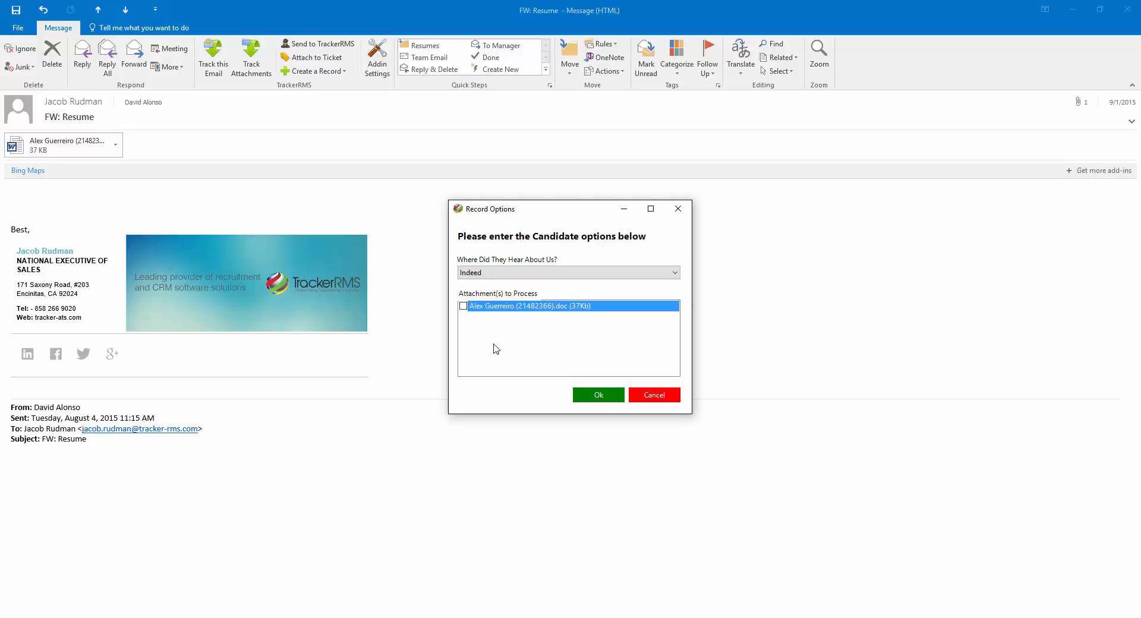
left_click(462, 307)
left_click(597, 395)
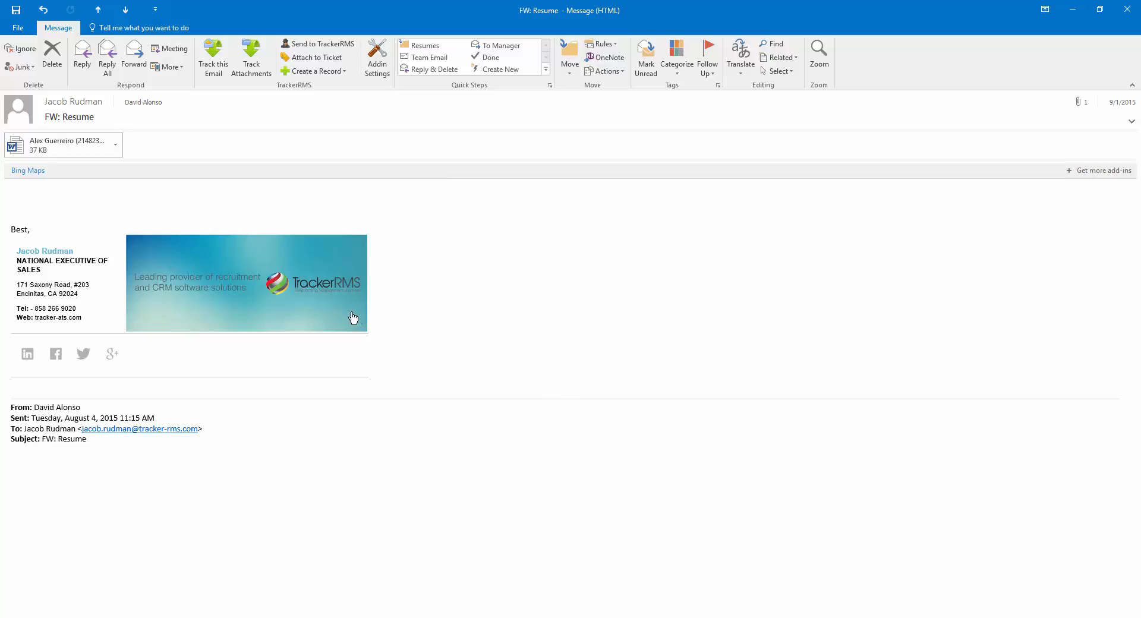
Track the resume attachment to job JOB-1527 Java Developer (Devine Chocolate) with record type Jobs
left_click(254, 63)
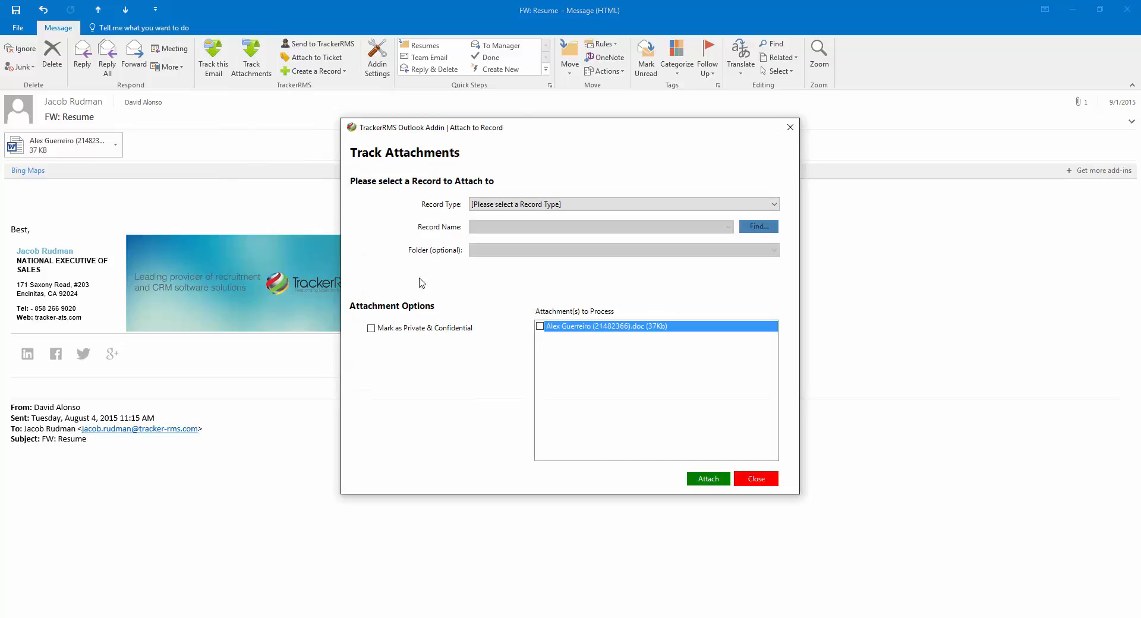
left_click(583, 206)
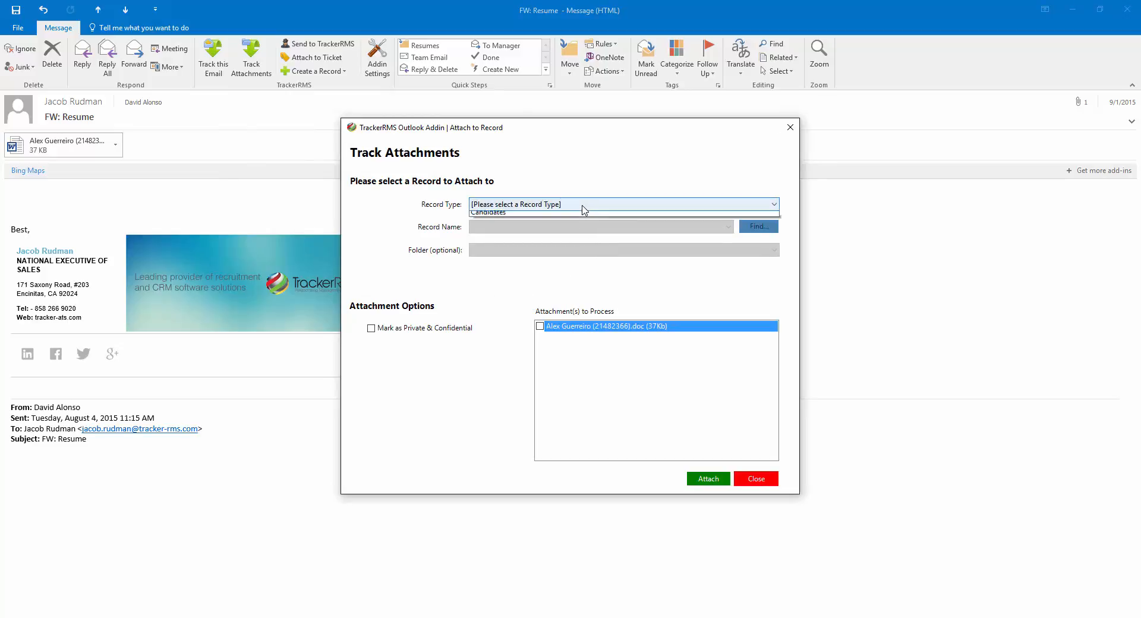
left_click(588, 256)
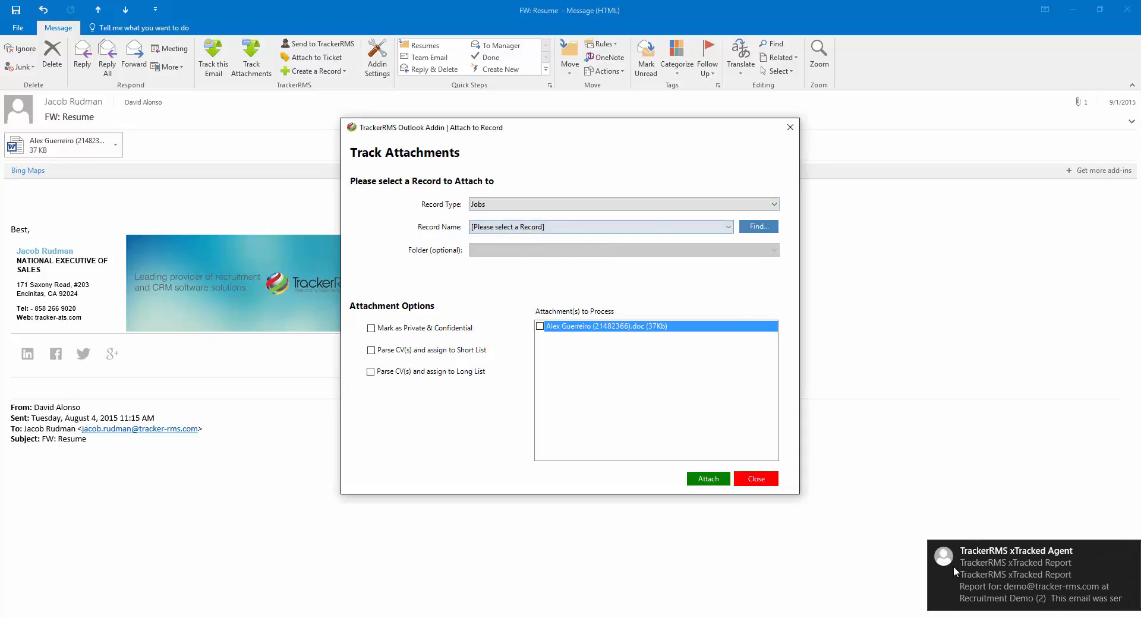
left_click(1093, 551)
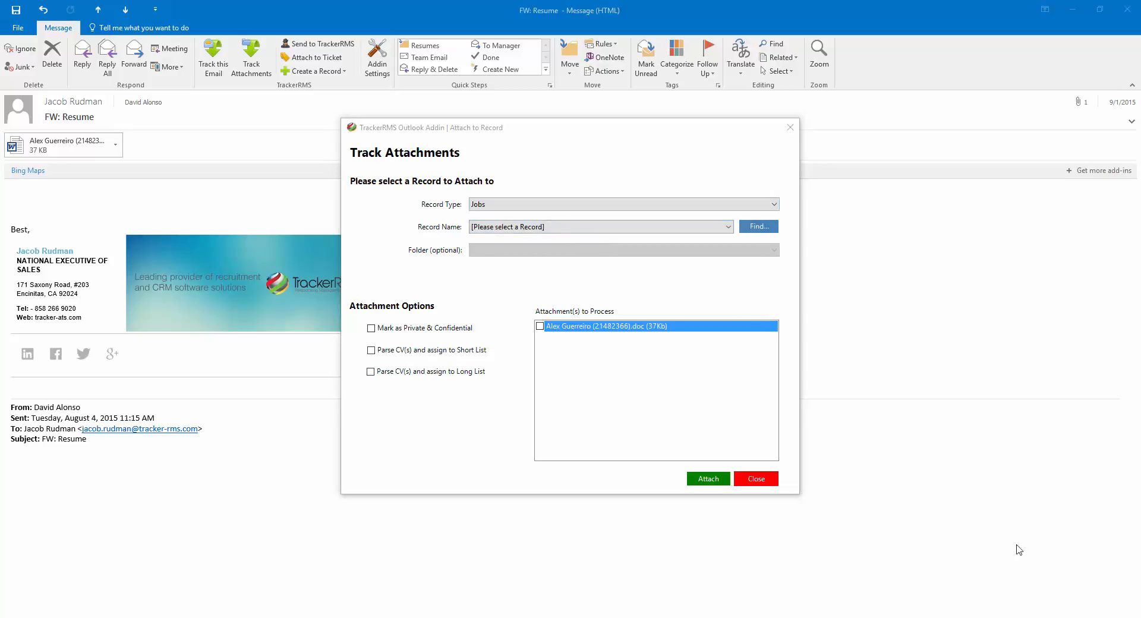
left_click(496, 228)
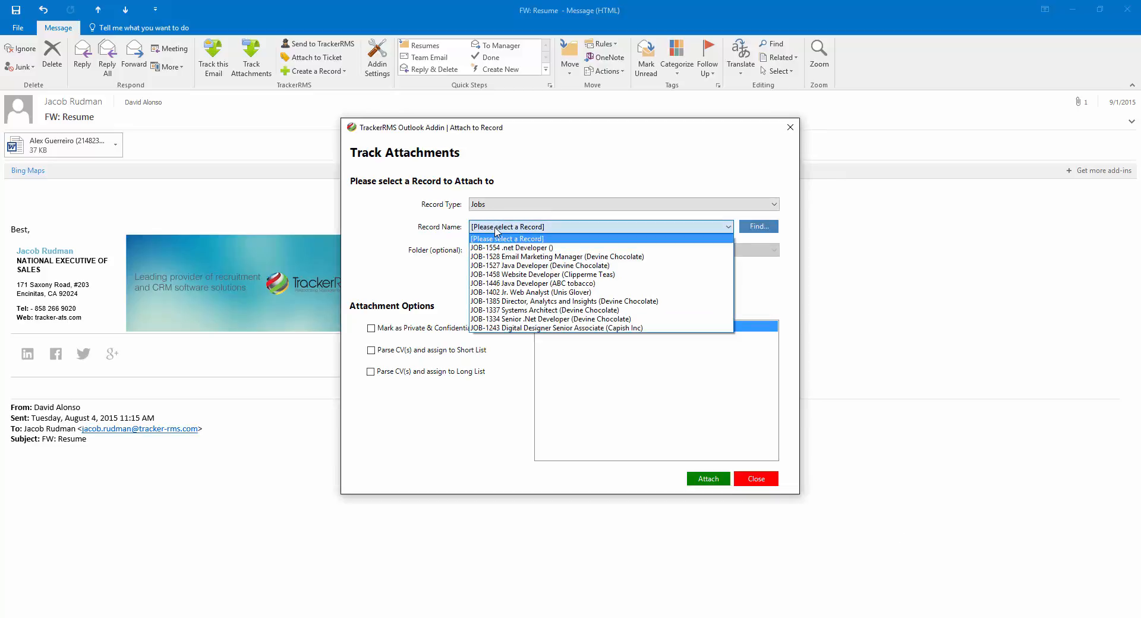
left_click(502, 265)
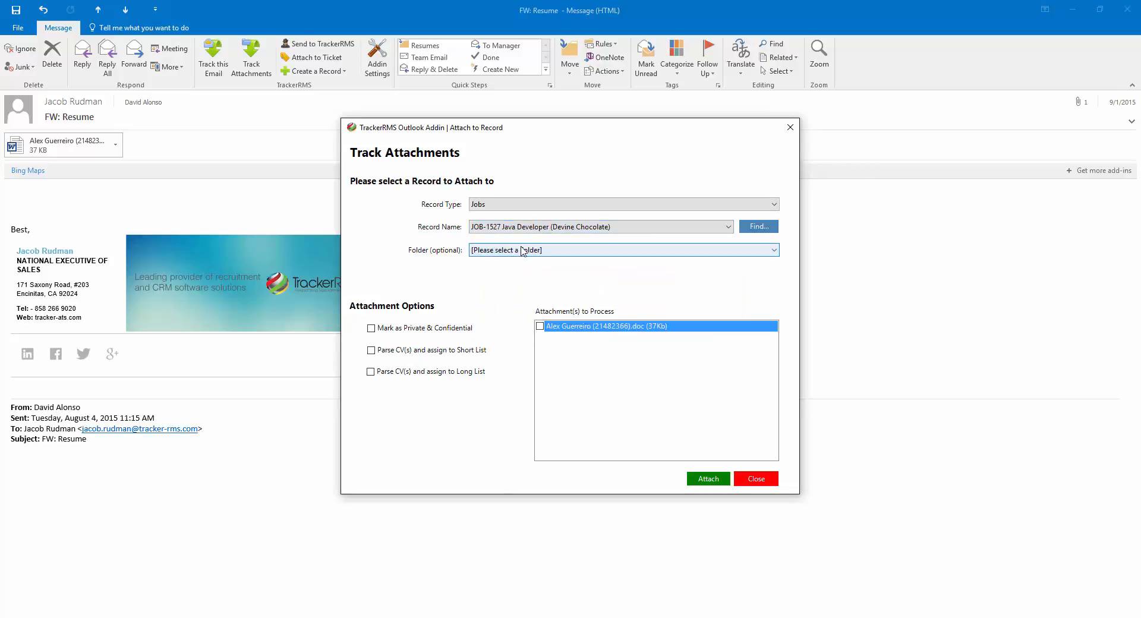
left_click(523, 251)
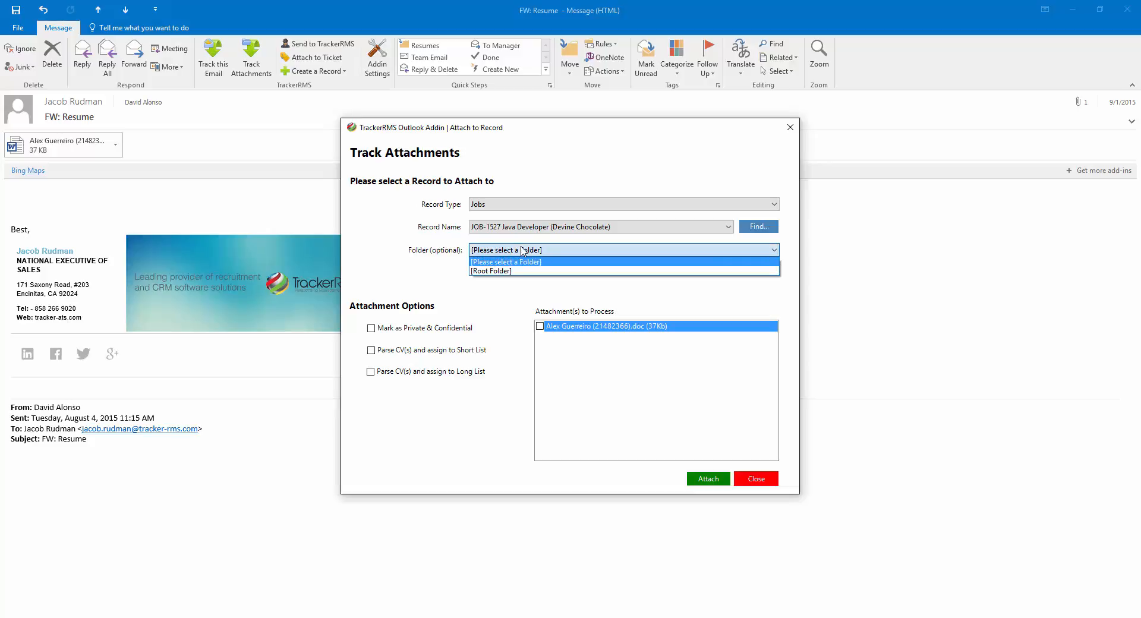
left_click(434, 252)
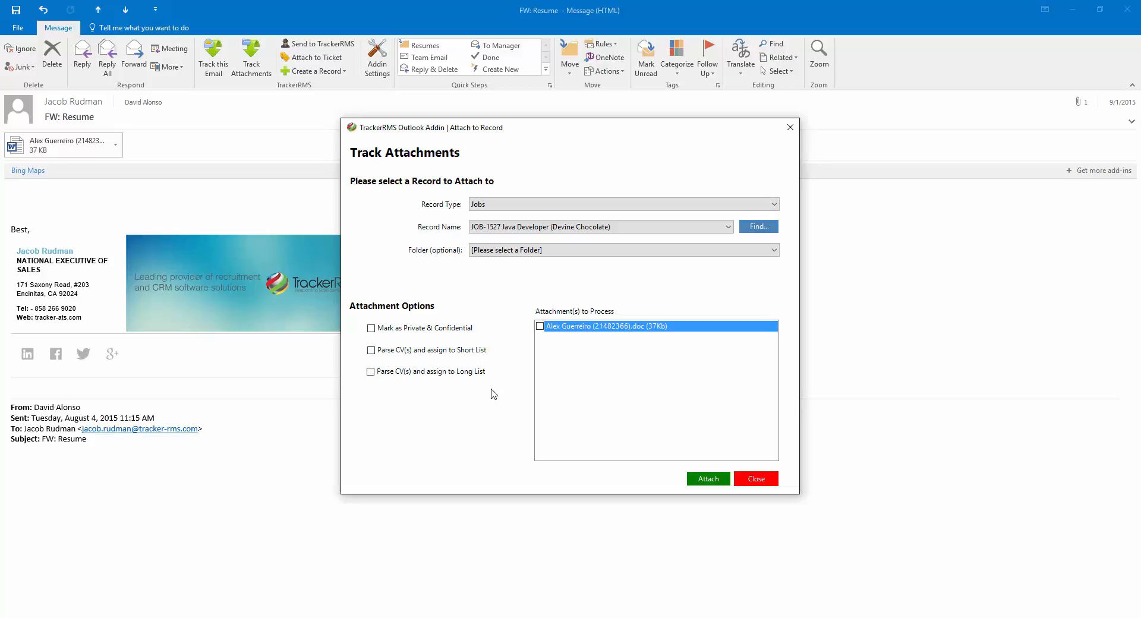
left_click(539, 327)
left_click(708, 475)
left_click(755, 479)
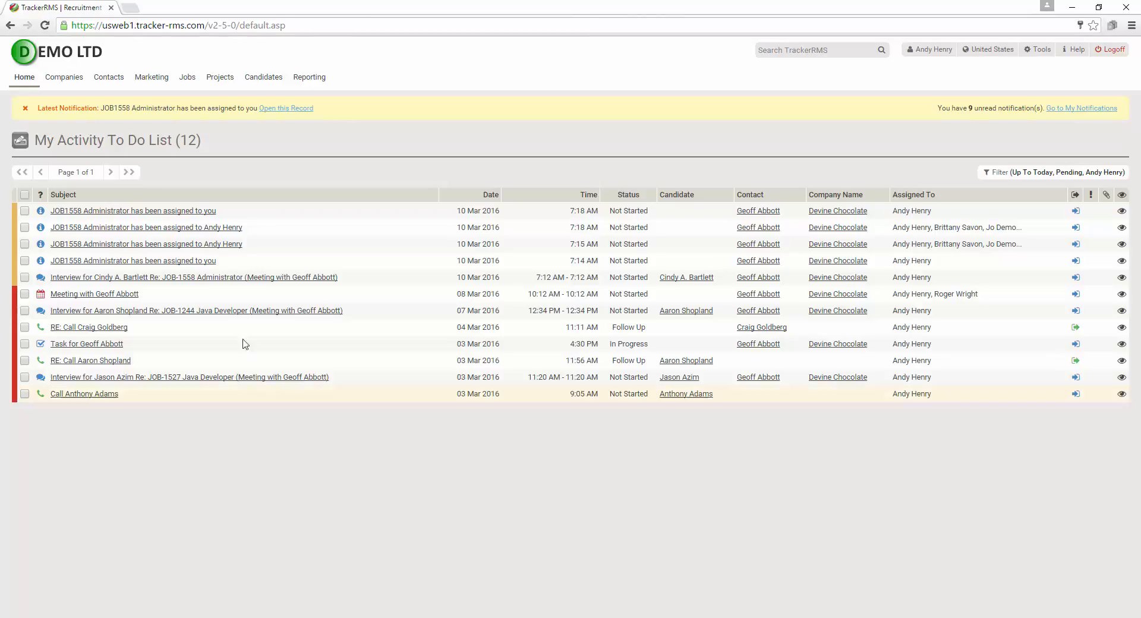
Bring up the Candidates mega-menu from the TrackerRMS home to-do list
mouse_move(265, 83)
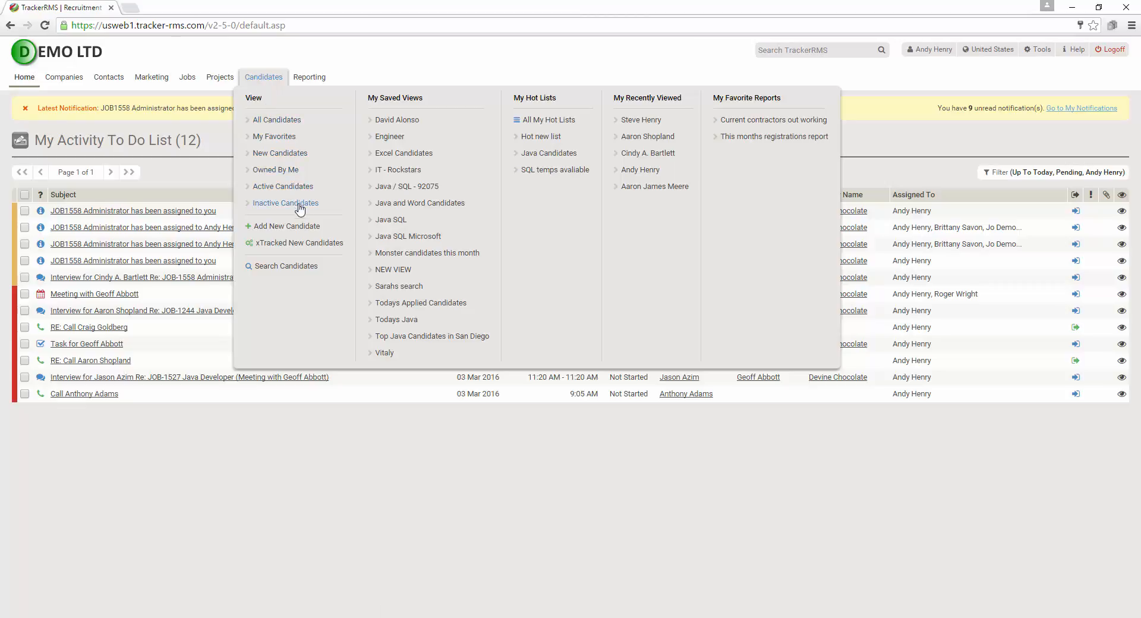
Open xTracked New Candidates, review its Options tab, and show the resume files list
left_click(301, 248)
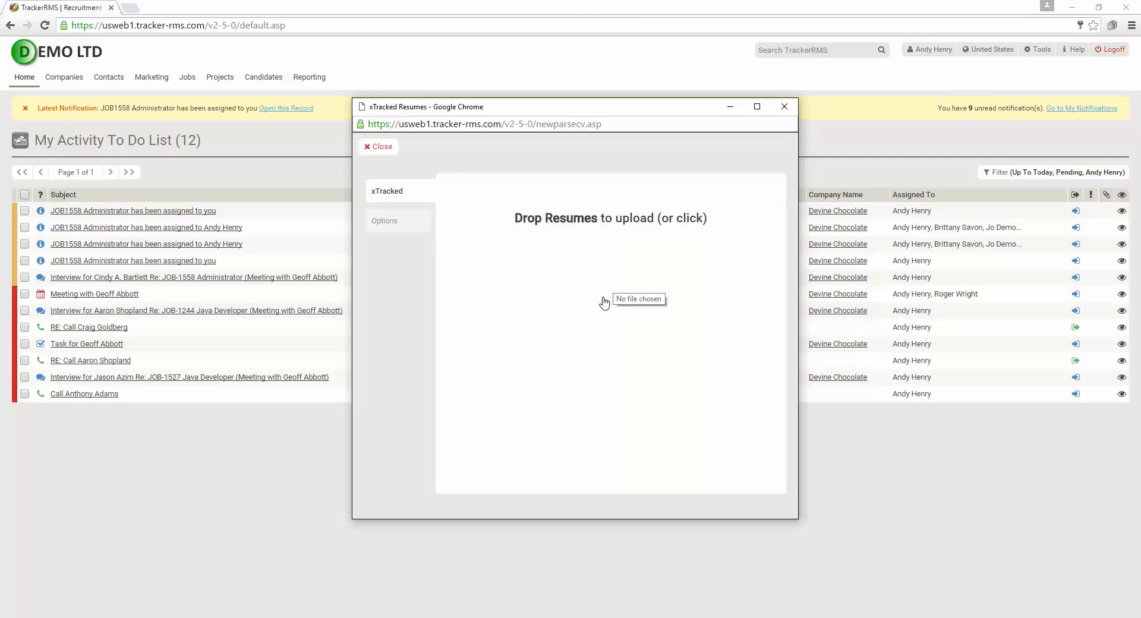
left_click(401, 227)
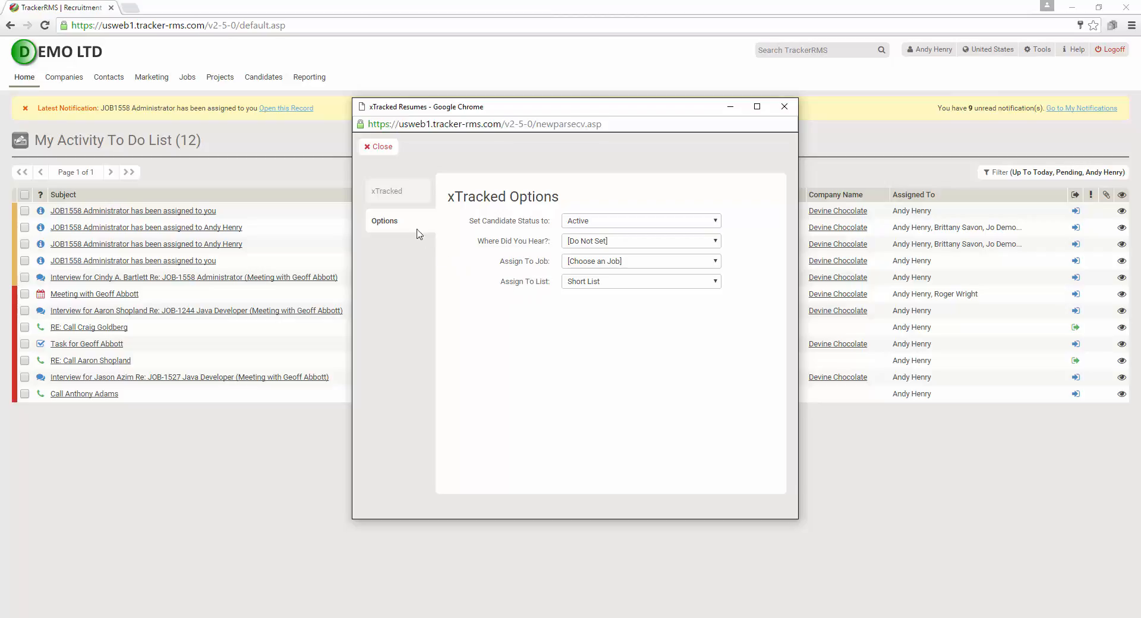
left_click(397, 194)
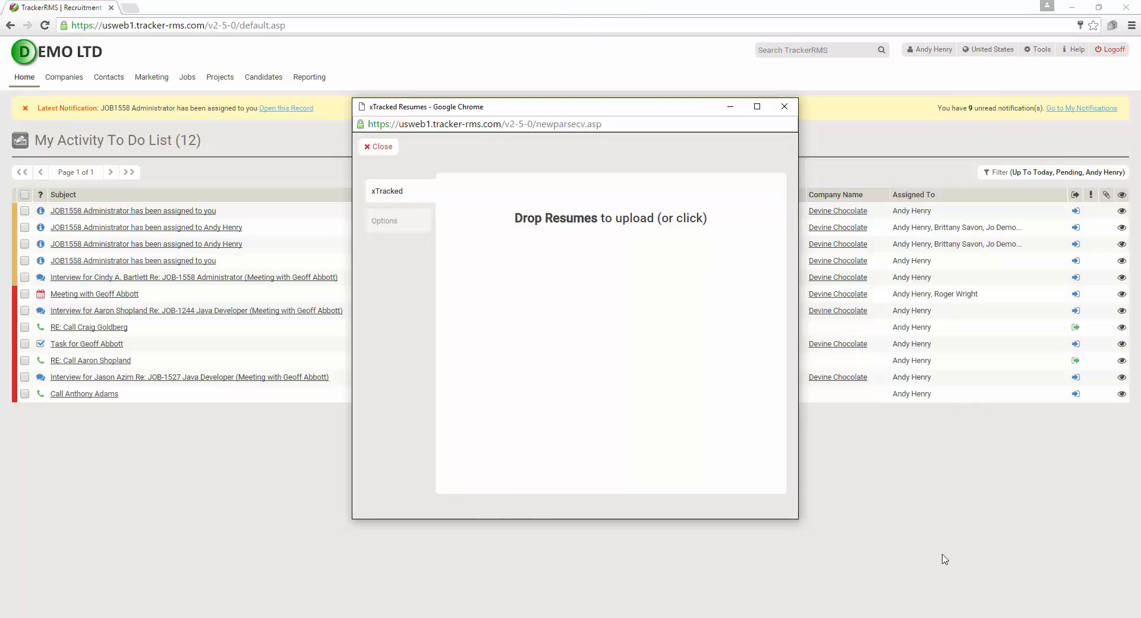
left_click(1019, 617)
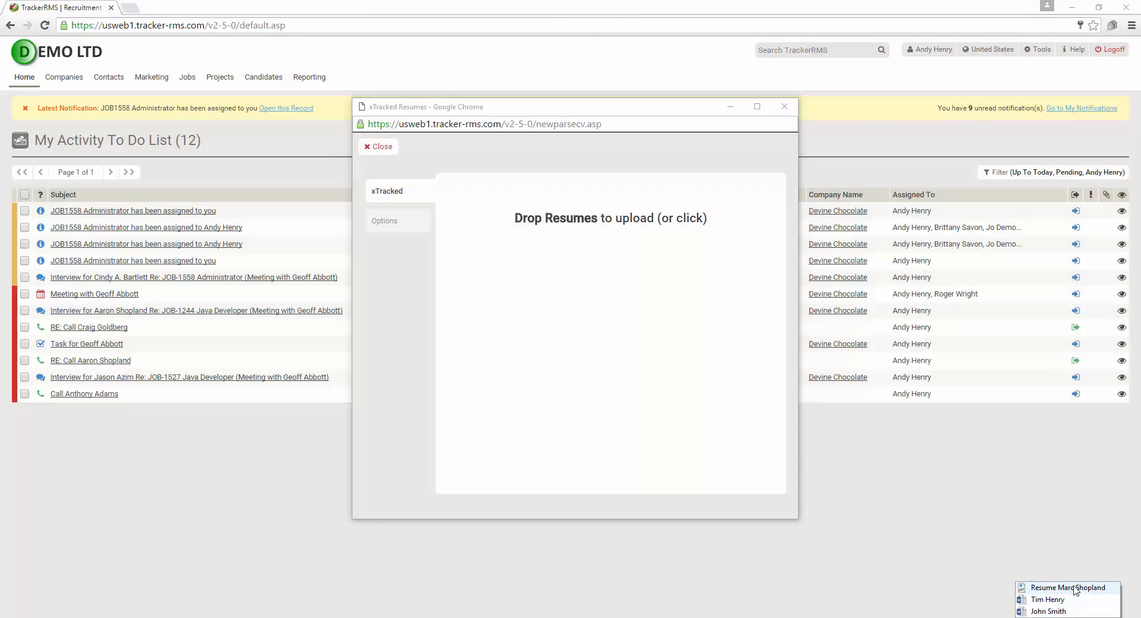
Drop three resume files into the Drop Resumes area and open the first created candidate
left_click_drag(1075, 590, 582, 303)
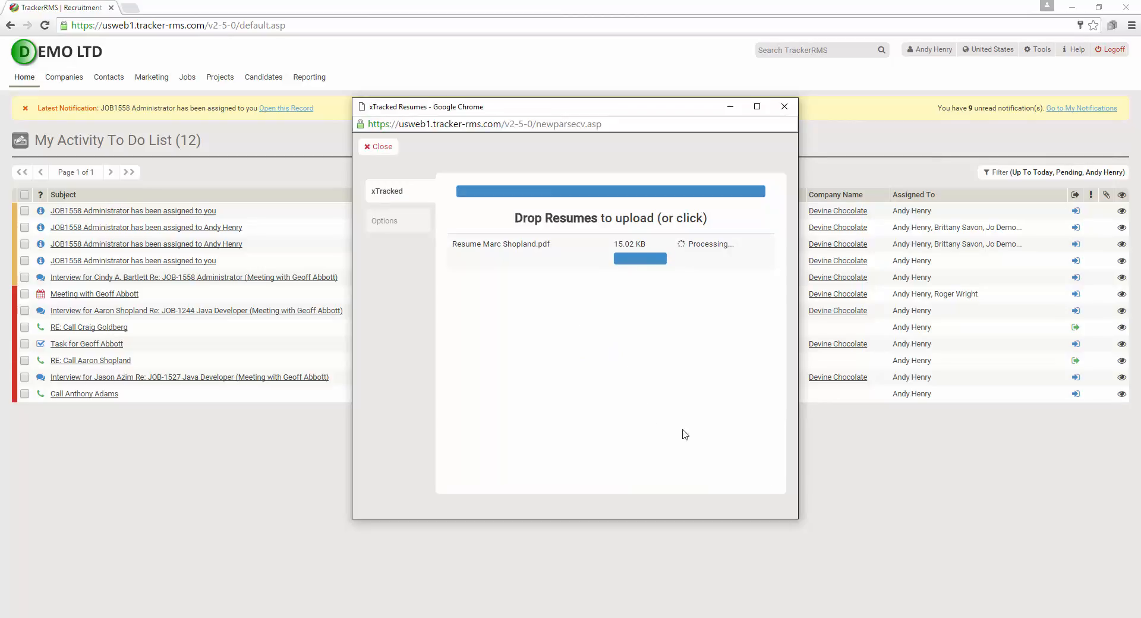
left_click(1018, 617)
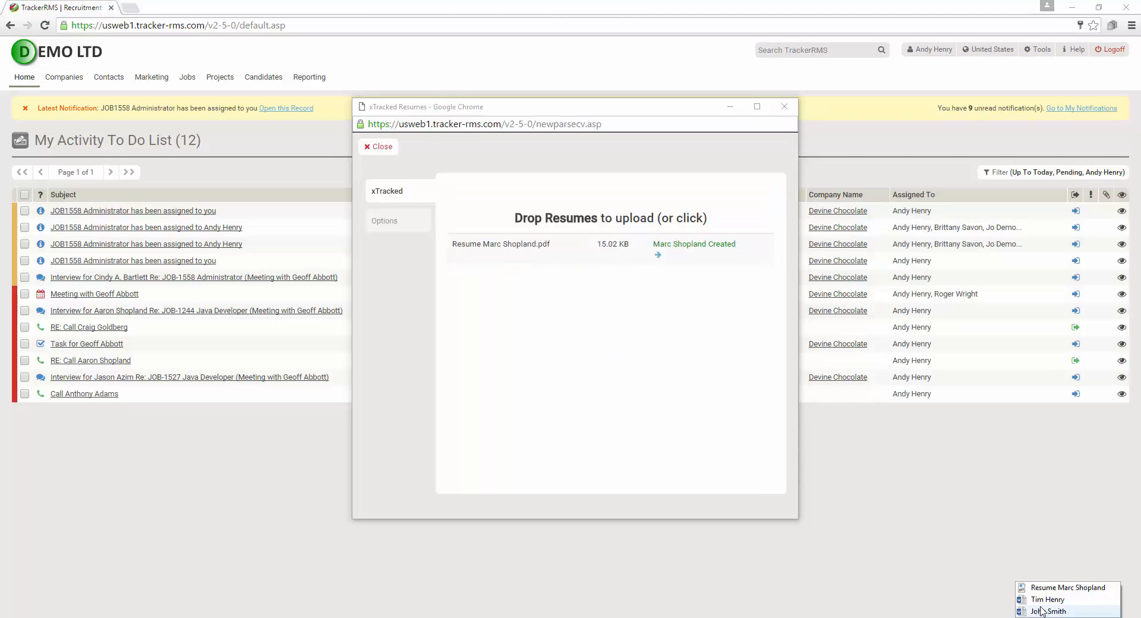
left_click_drag(1044, 601, 499, 341)
left_click(1019, 616)
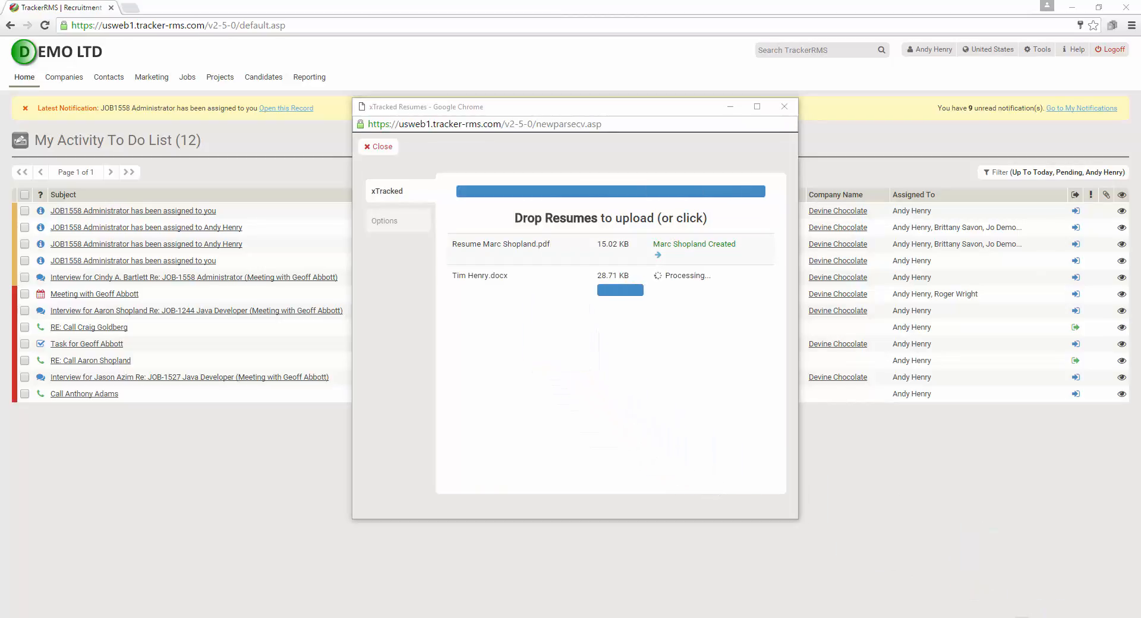
left_click_drag(1044, 612, 591, 413)
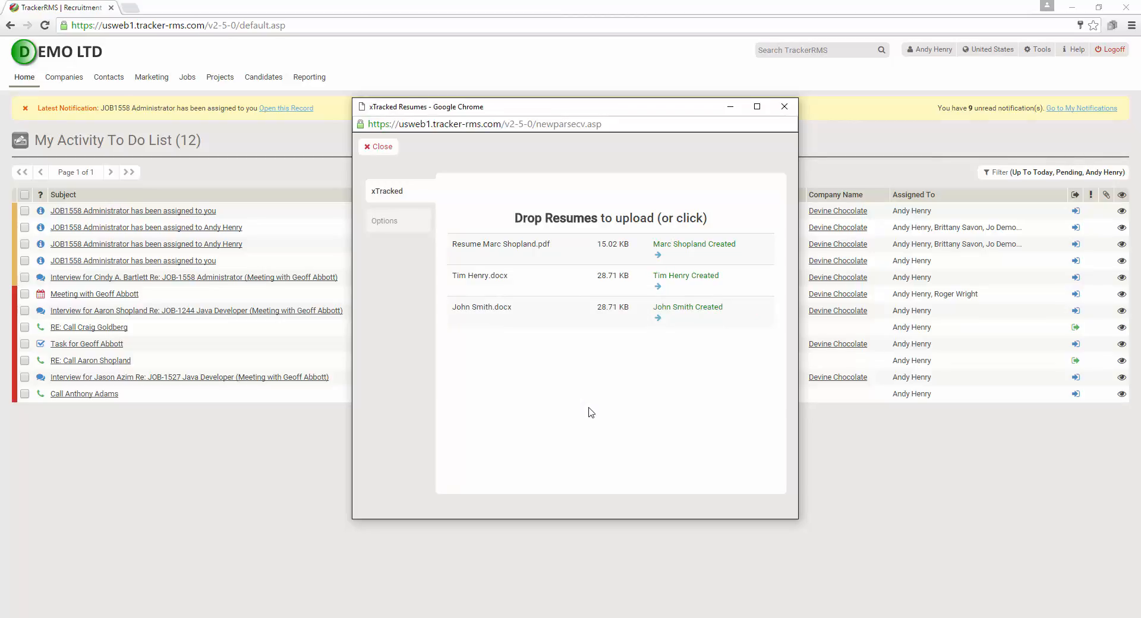
left_click(658, 256)
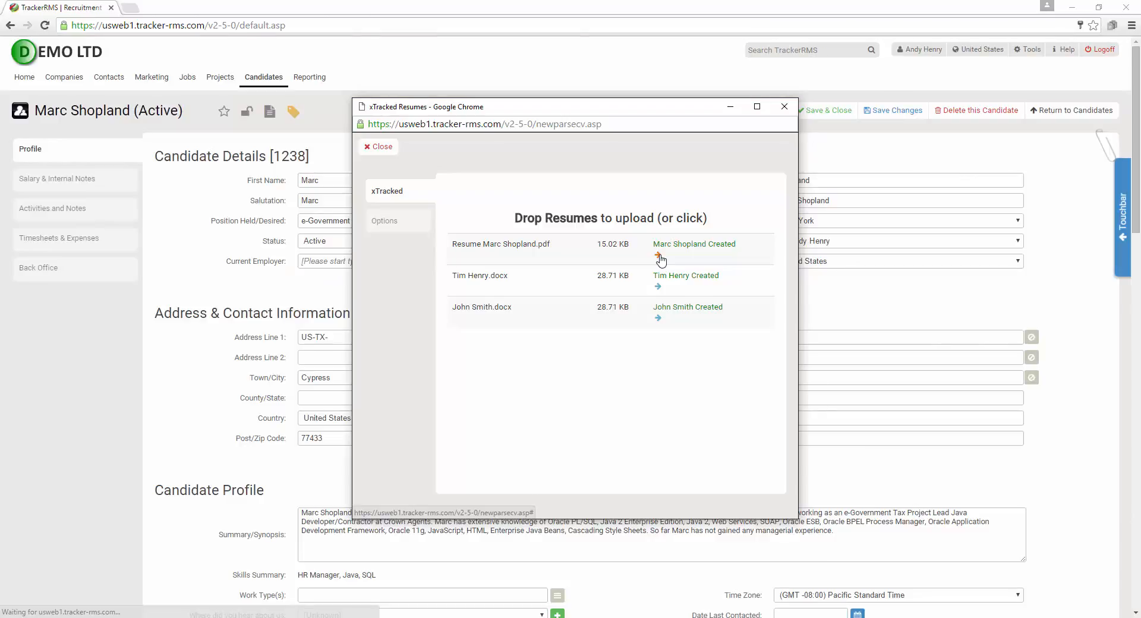
Close the xTracked resume upload window, briefly reopening it and closing it again
left_click(784, 107)
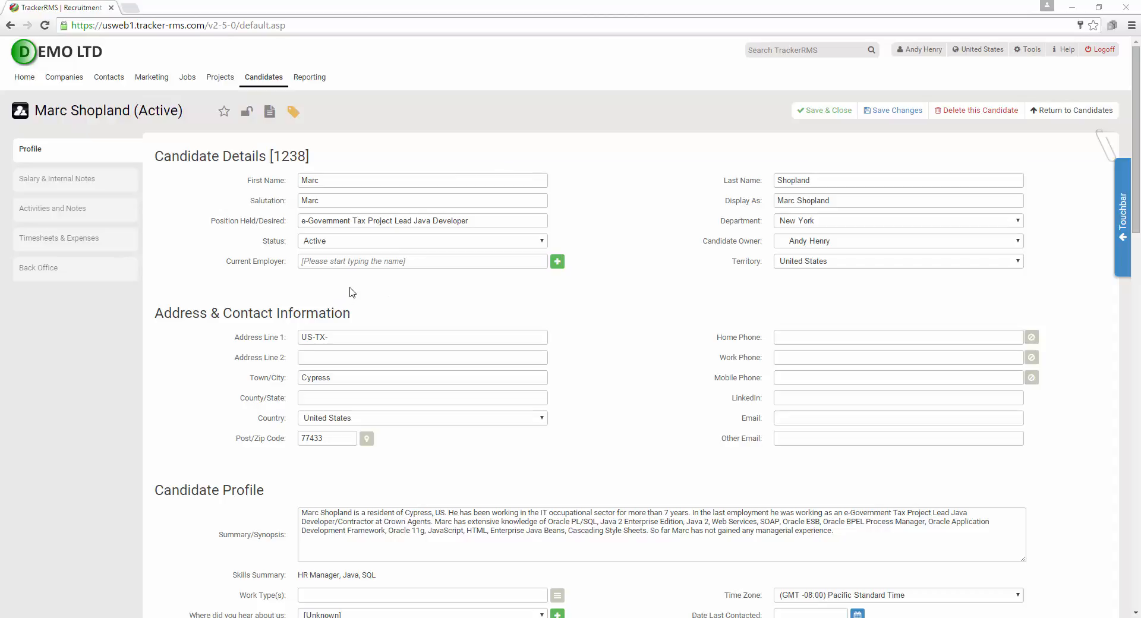
mouse_move(260, 86)
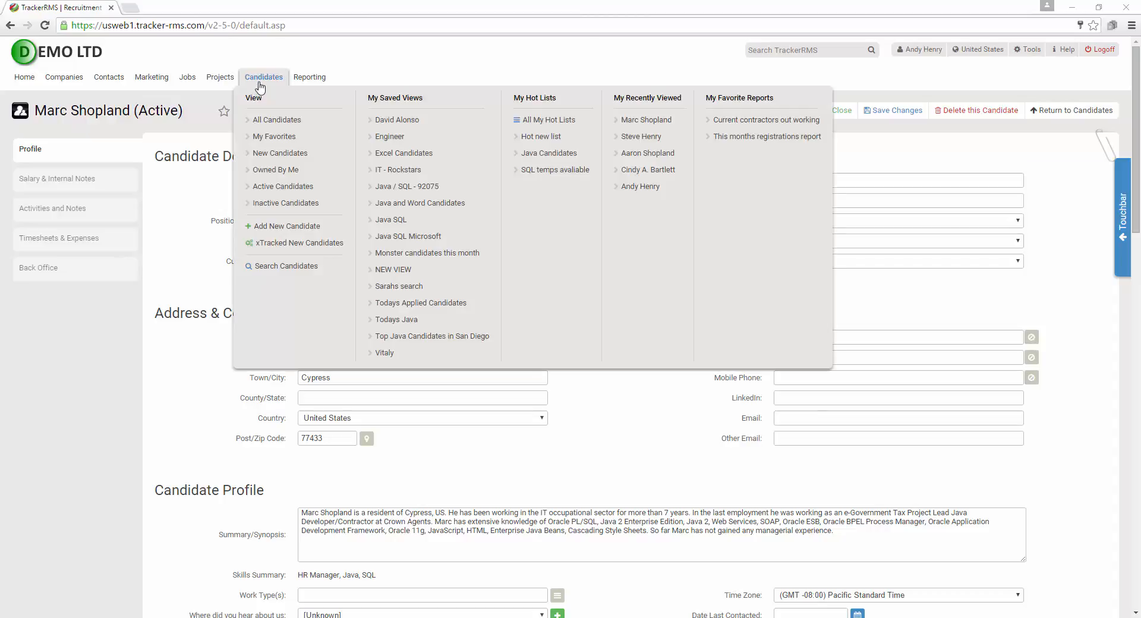
left_click(283, 243)
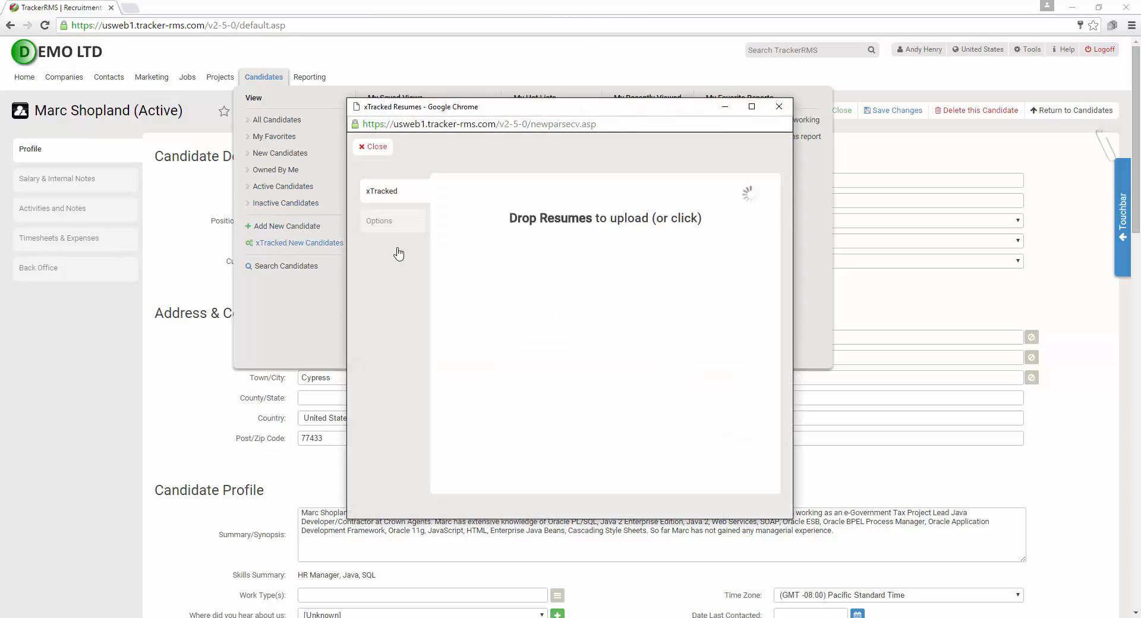
left_click(782, 107)
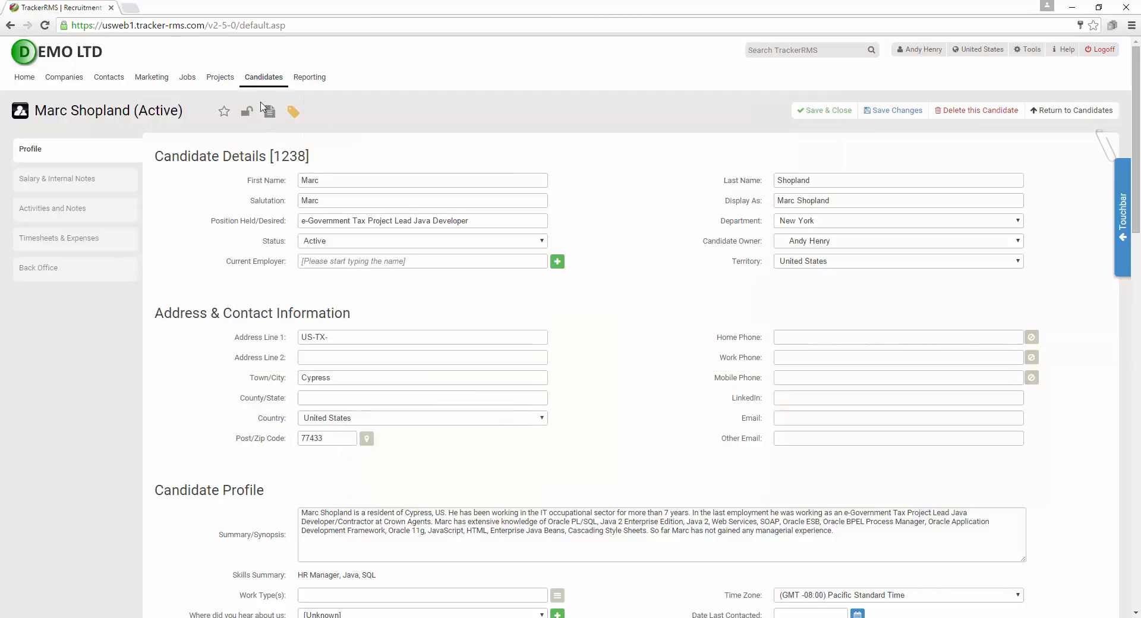
Switch to the All Candidates list and bring up the Add Candidates options
mouse_move(265, 83)
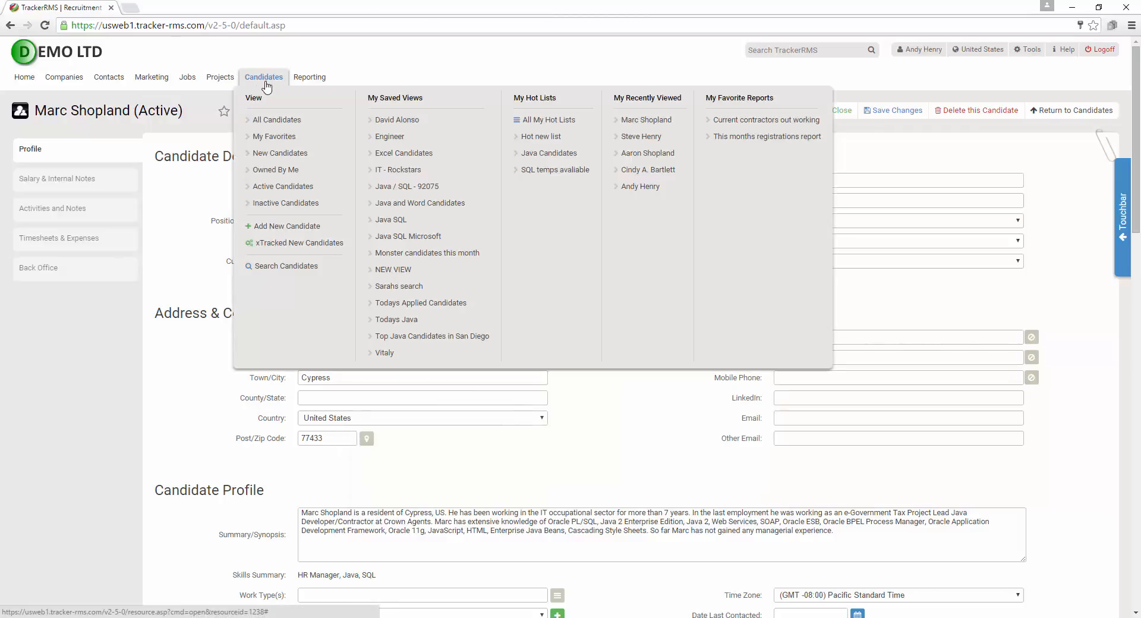
left_click(265, 83)
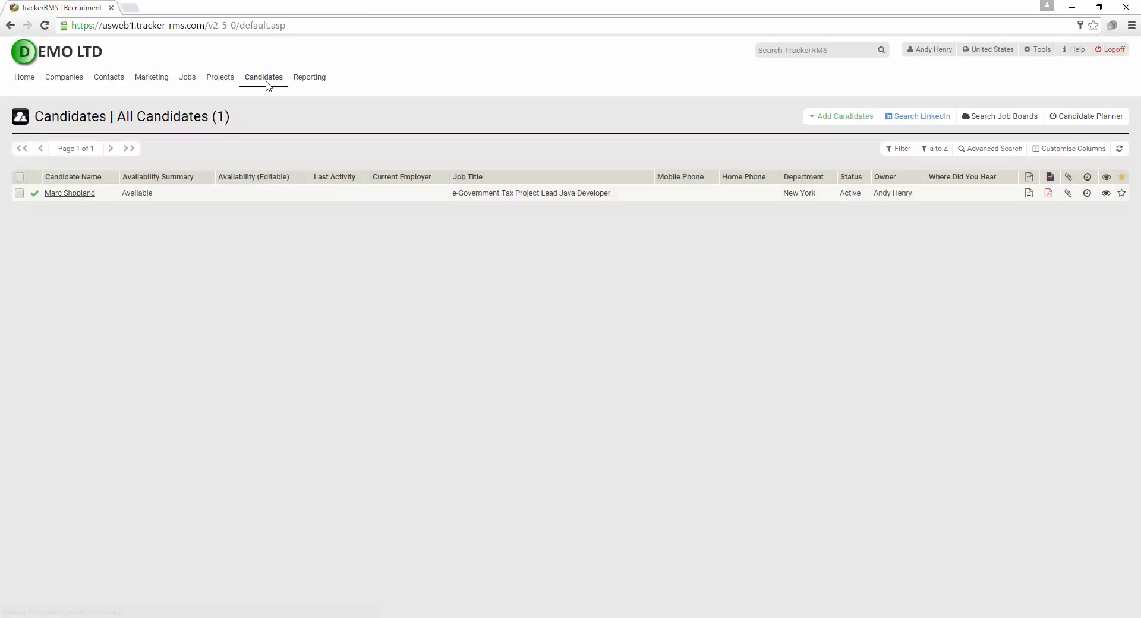
mouse_move(265, 81)
left_click(846, 118)
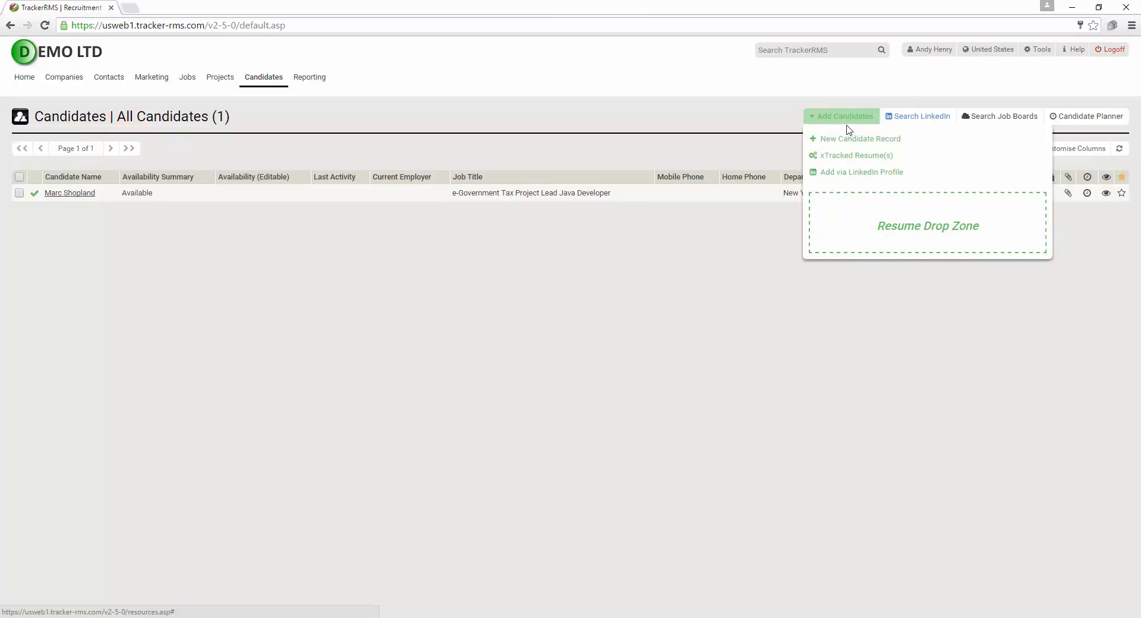
left_click(858, 157)
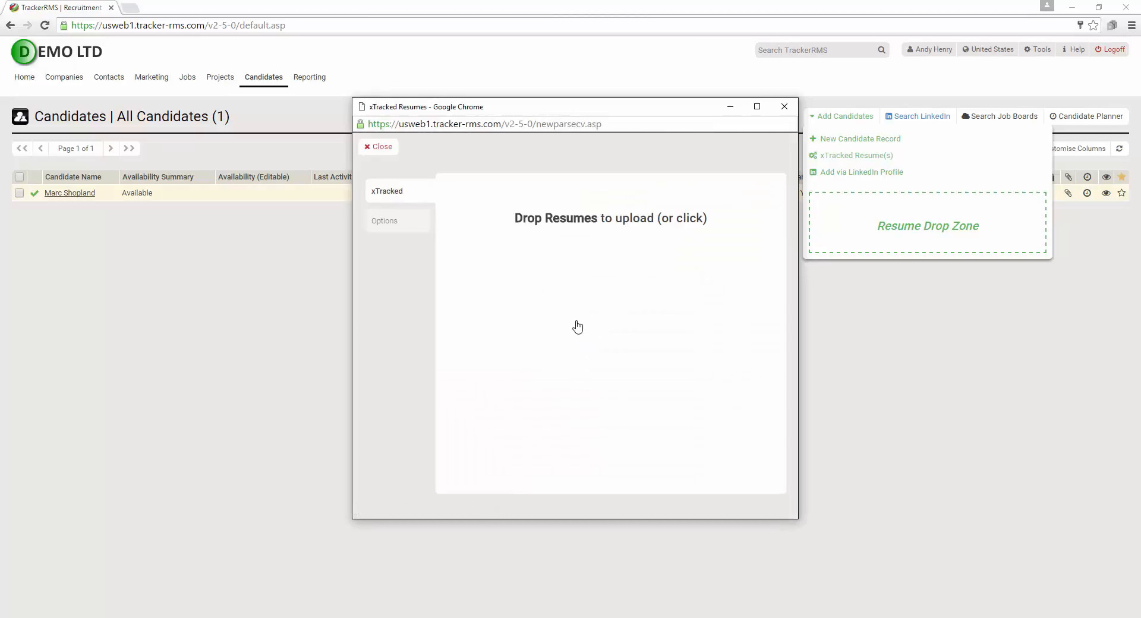
left_click(784, 114)
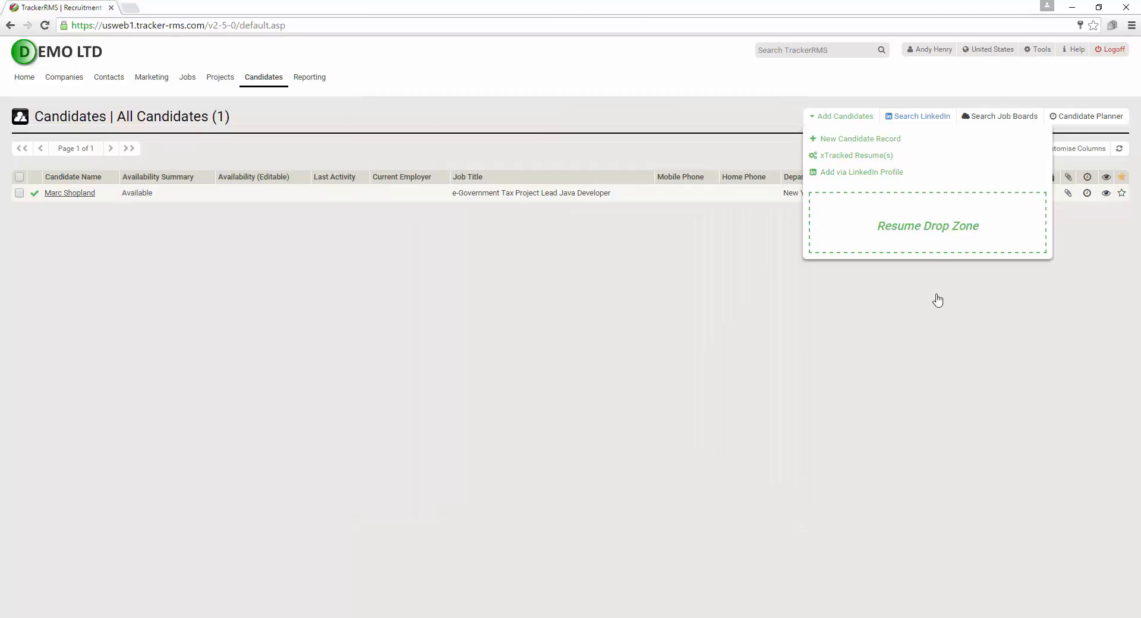
Drag the 28.71 KB .docx resume from the taskbar's recent files into the Resume Drop Zone
left_click(1017, 617)
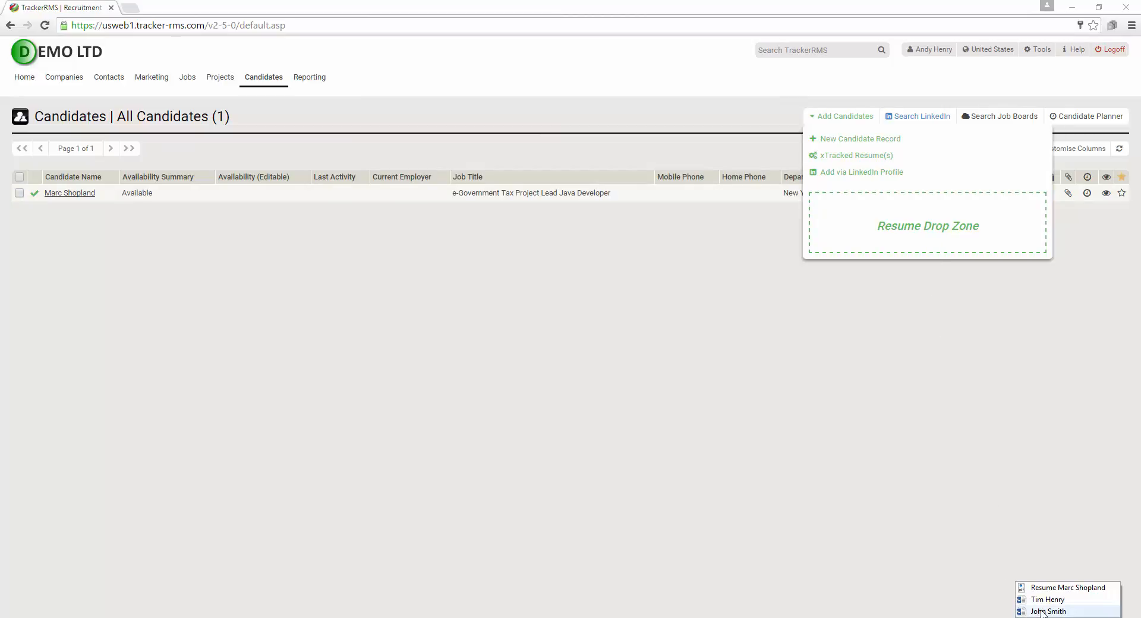
left_click_drag(1046, 610, 893, 227)
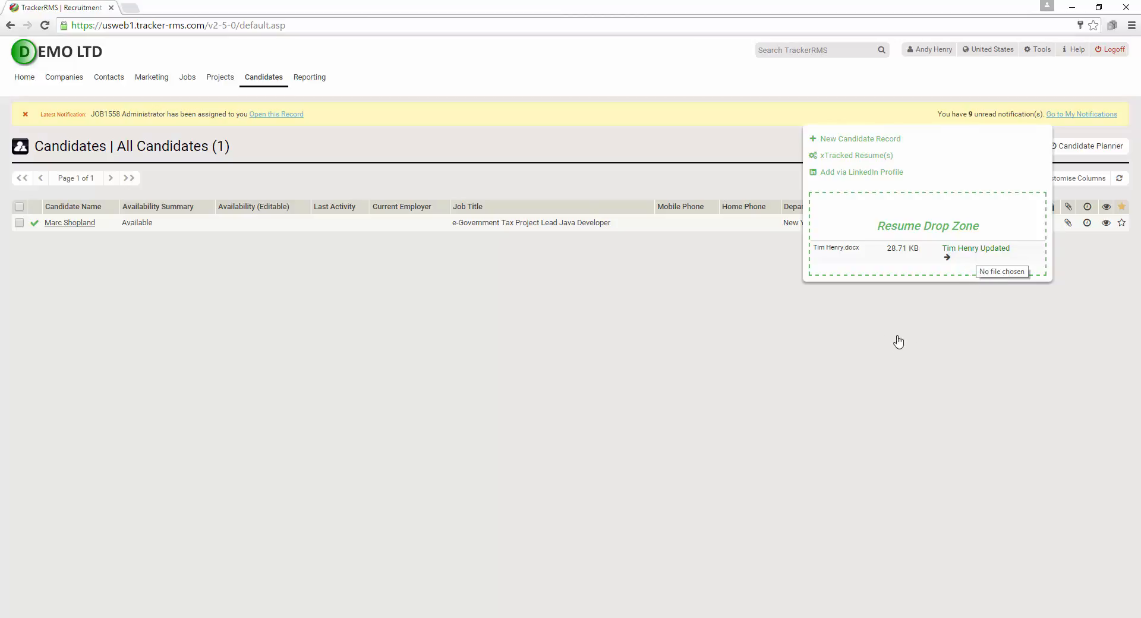
mouse_move(268, 83)
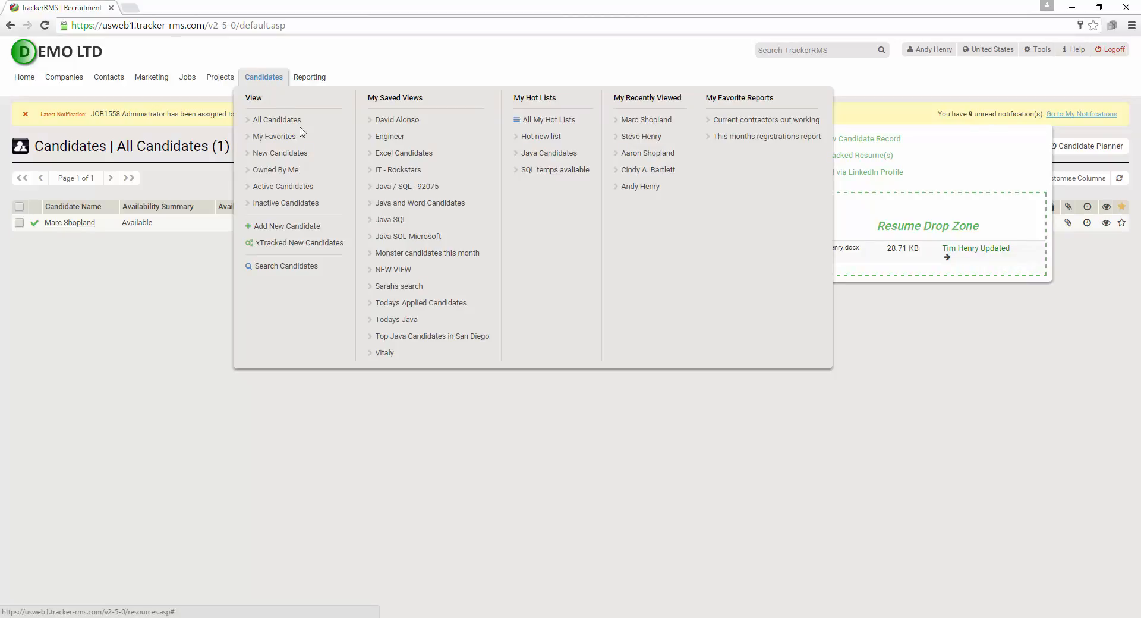
Open the first My Recently Viewed candidate, the e-Government Tax Project Lead Java Developer
left_click(653, 125)
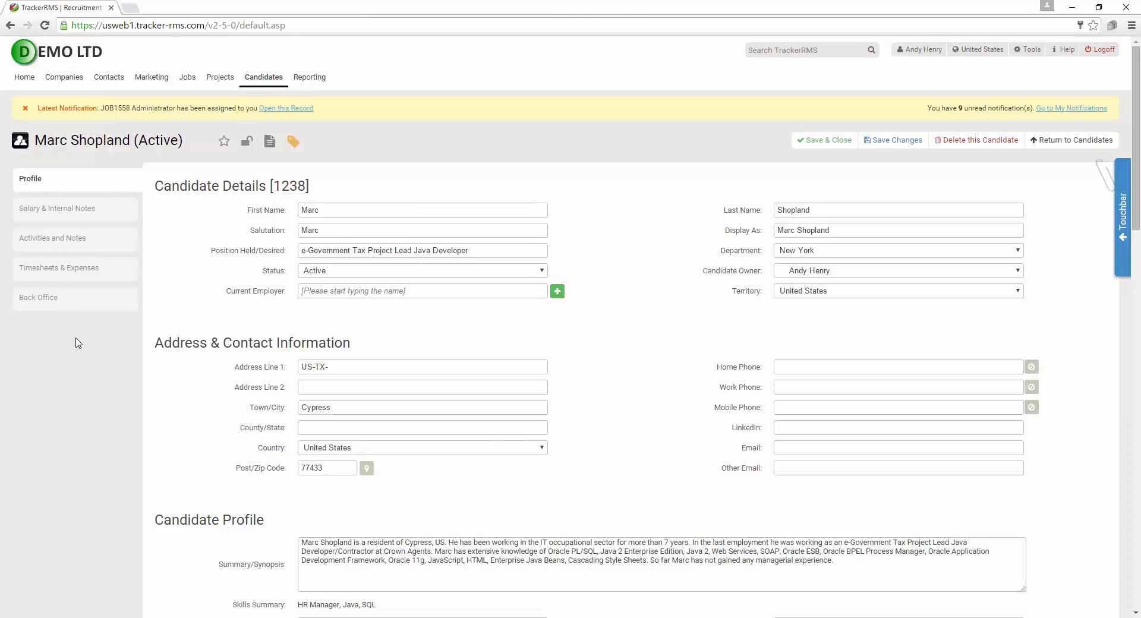
left_click(76, 211)
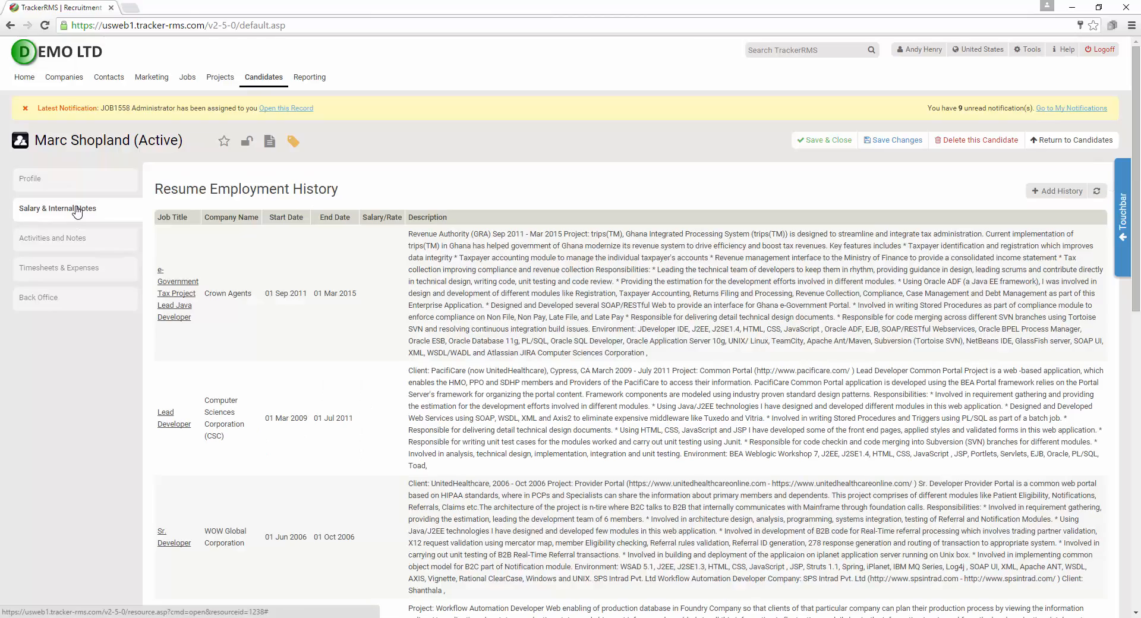
scroll(553, 230, "down", 8)
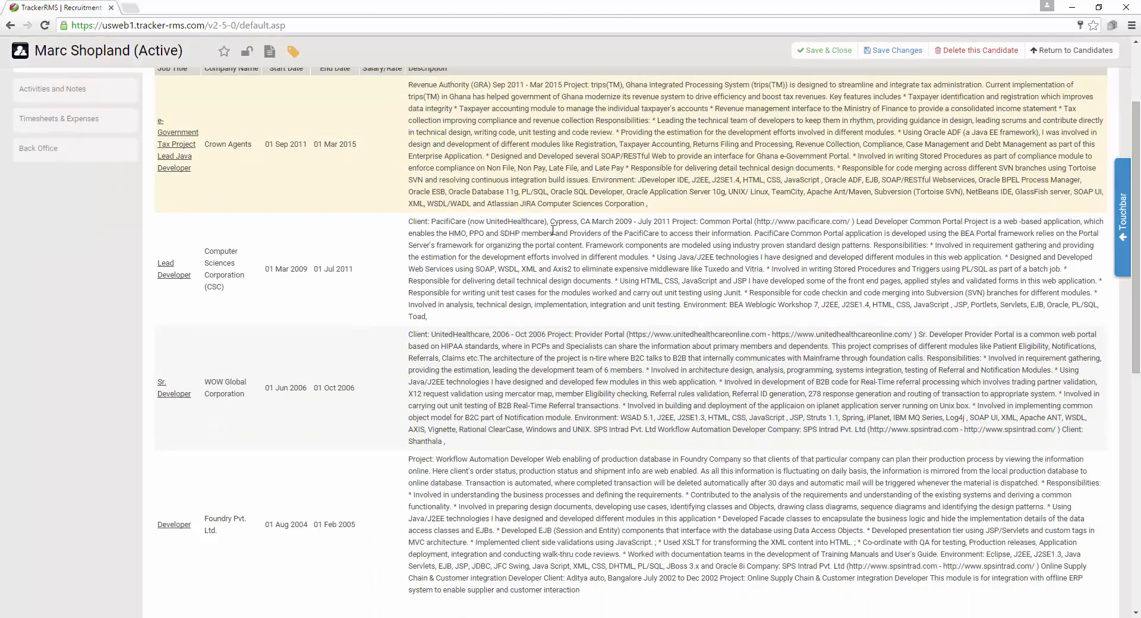
scroll(552, 230, "down", 3)
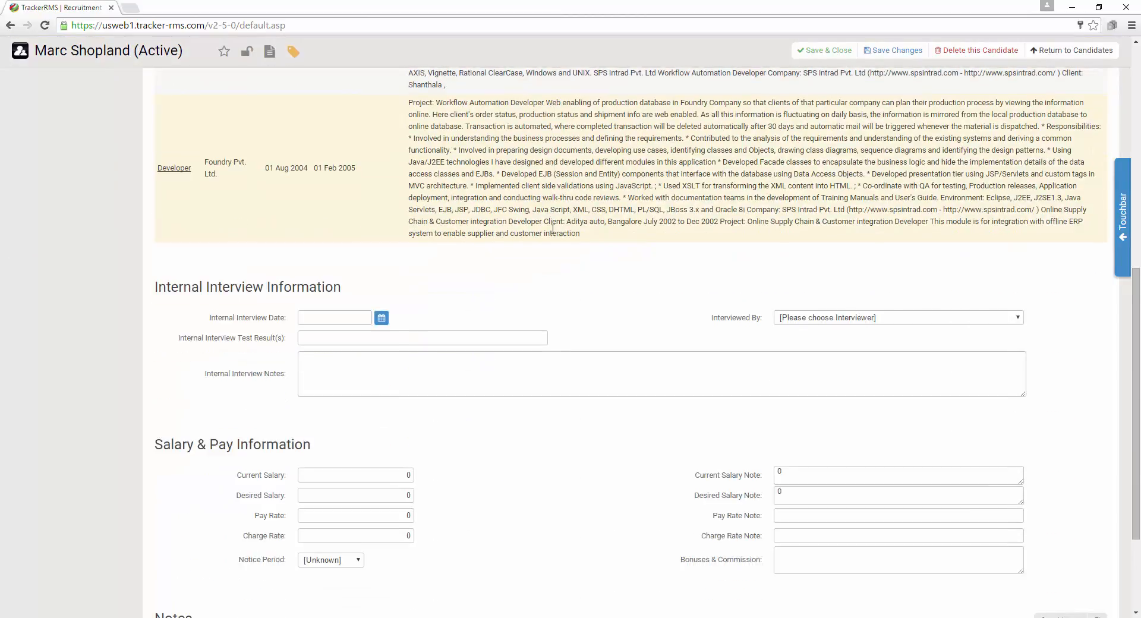
scroll(553, 230, "up", 11)
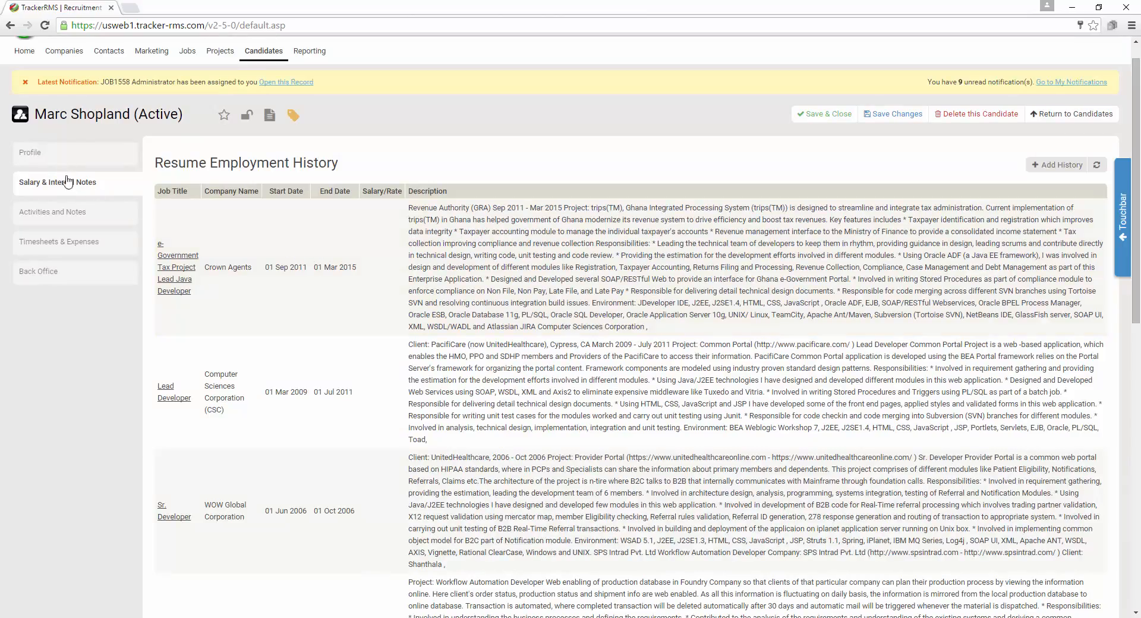
left_click(73, 211)
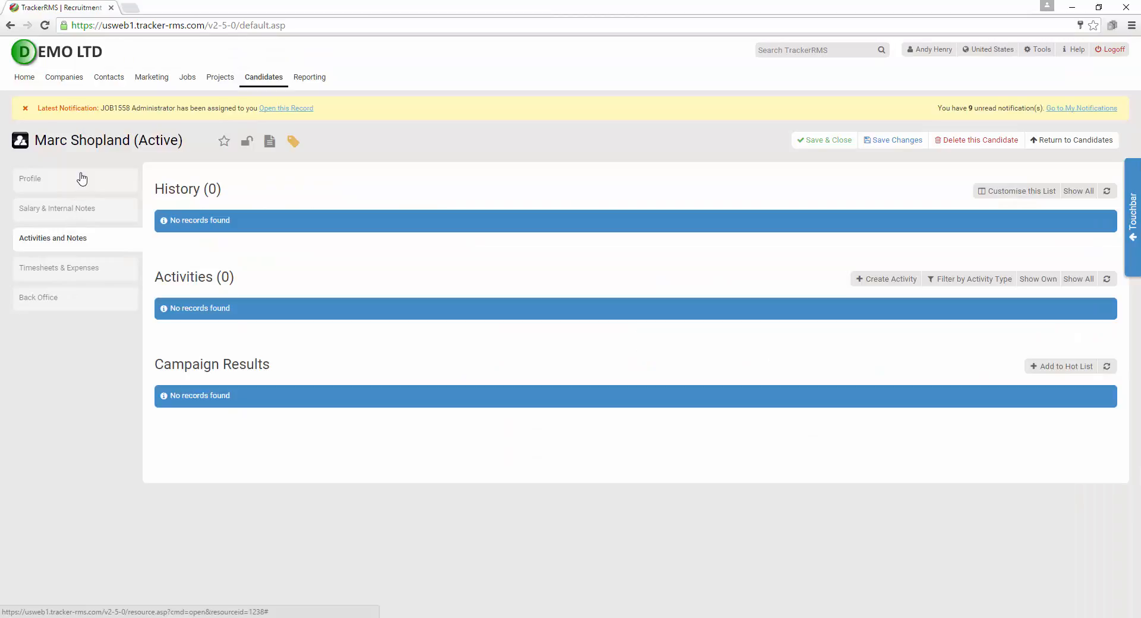
left_click(82, 179)
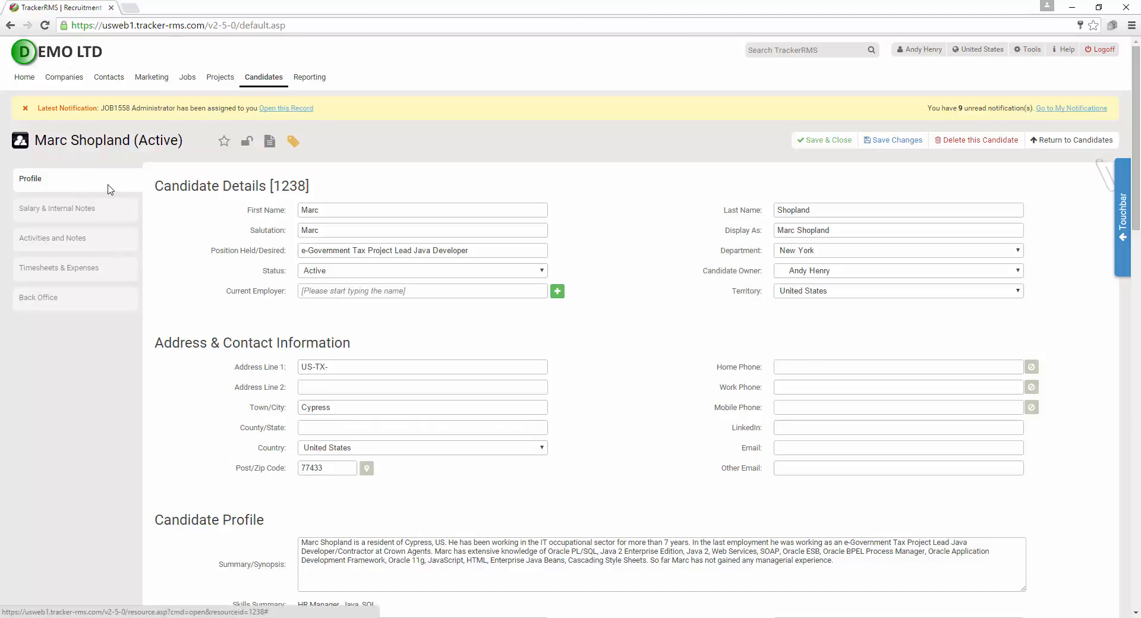
left_click_drag(145, 171, 1056, 325)
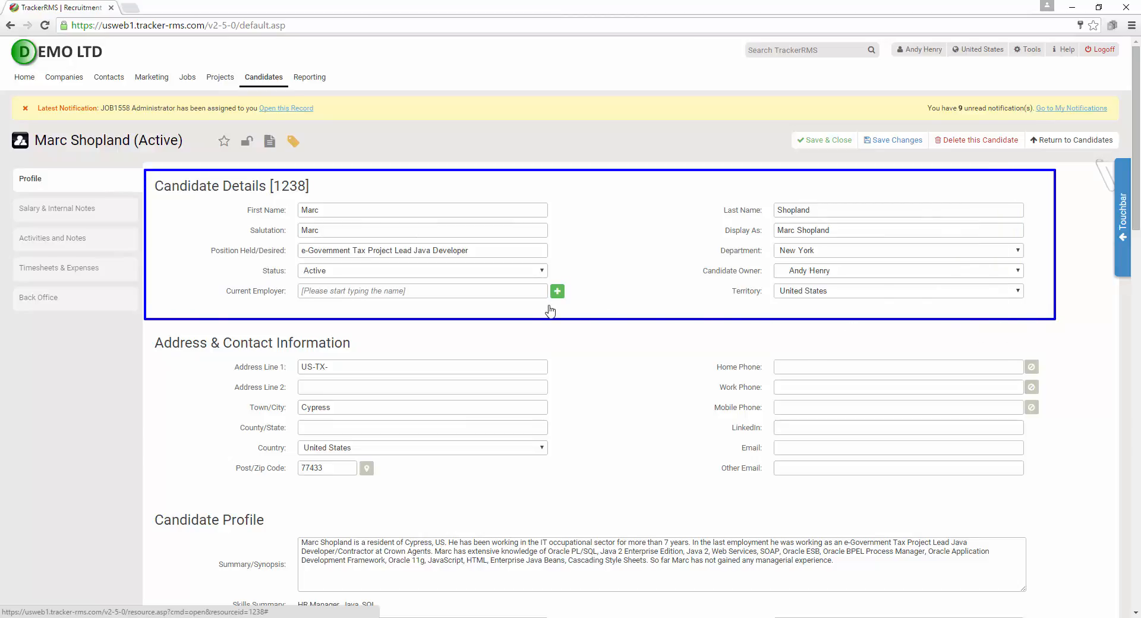
key("Escape")
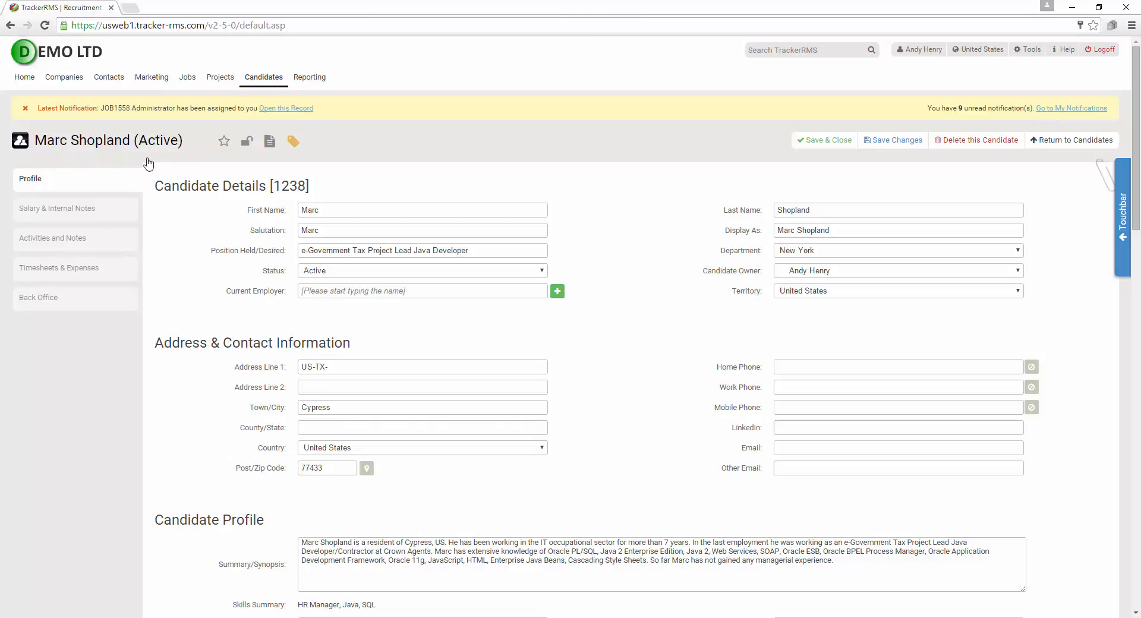
left_click(271, 144)
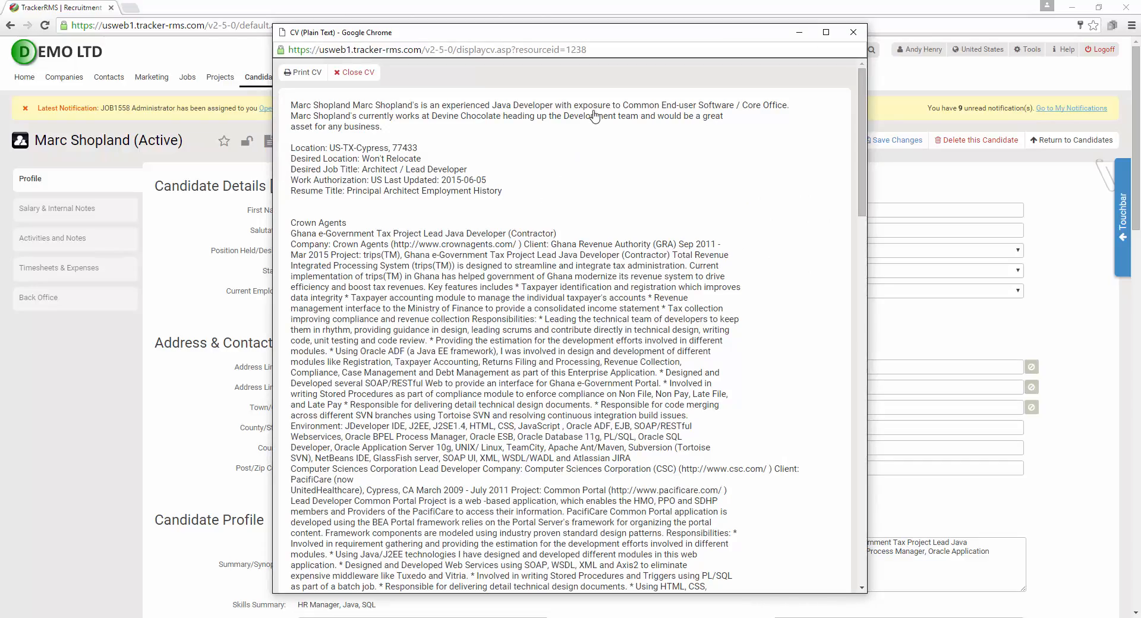
scroll(584, 161, "down", 2)
scroll(585, 165, "down", 10)
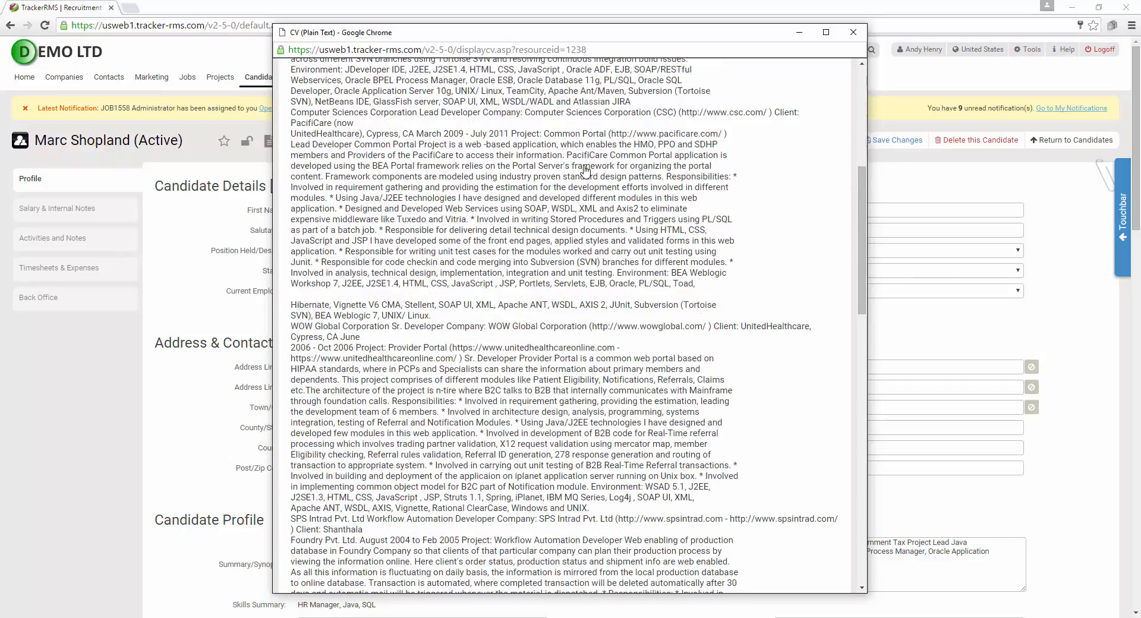
scroll(588, 169, "up", 4)
scroll(588, 168, "up", 7)
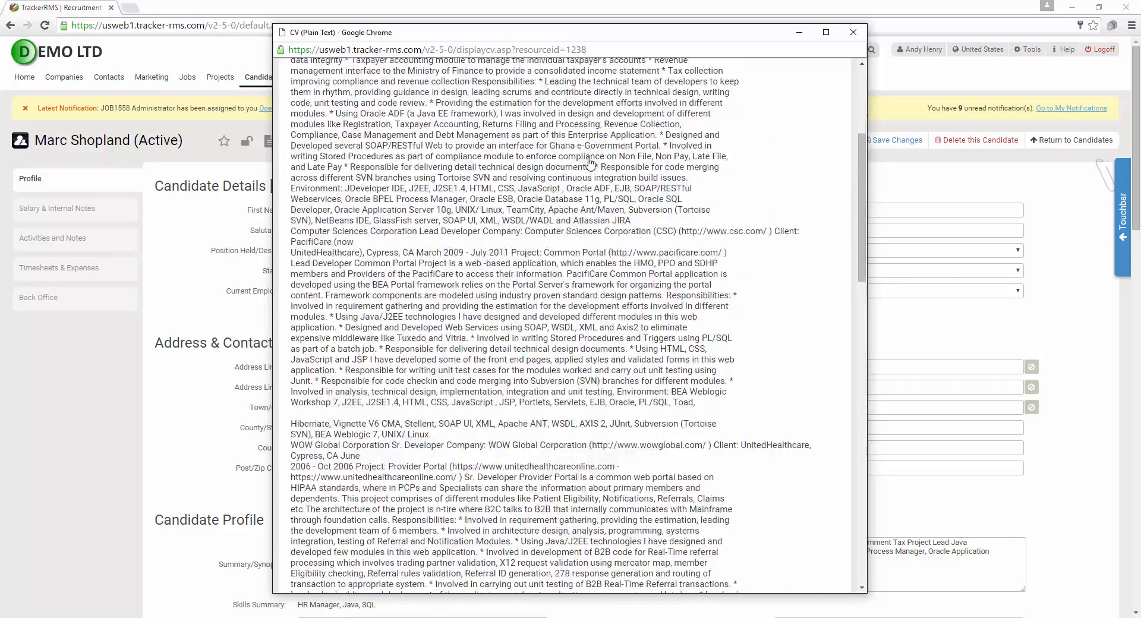
left_click(852, 33)
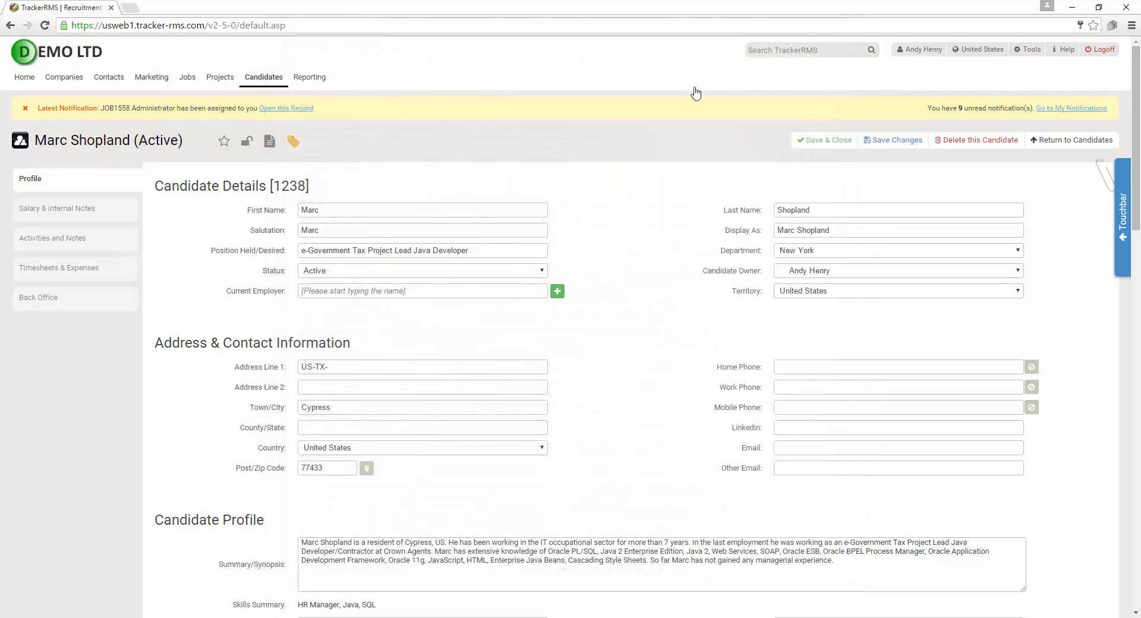
left_click(293, 144)
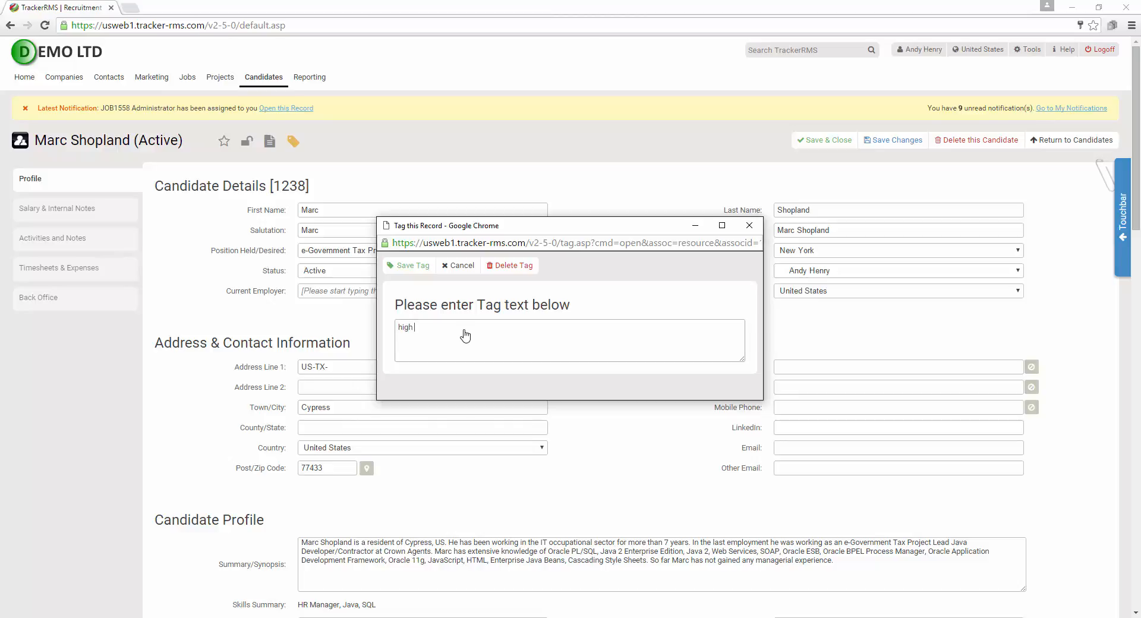
type("iority note")
left_click(409, 265)
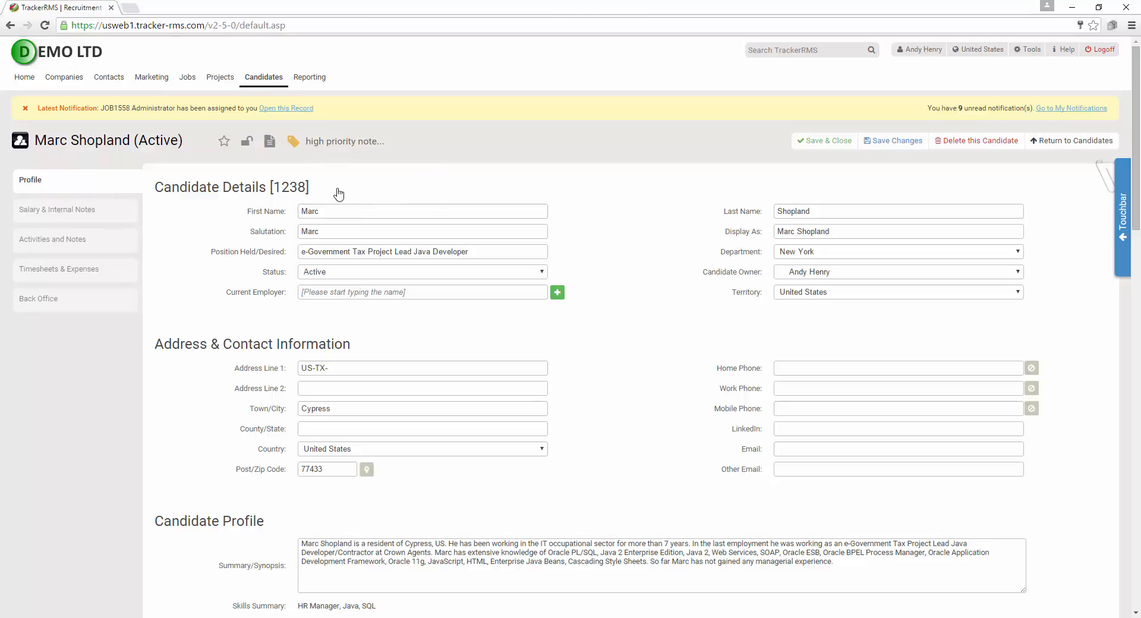
left_click(328, 146)
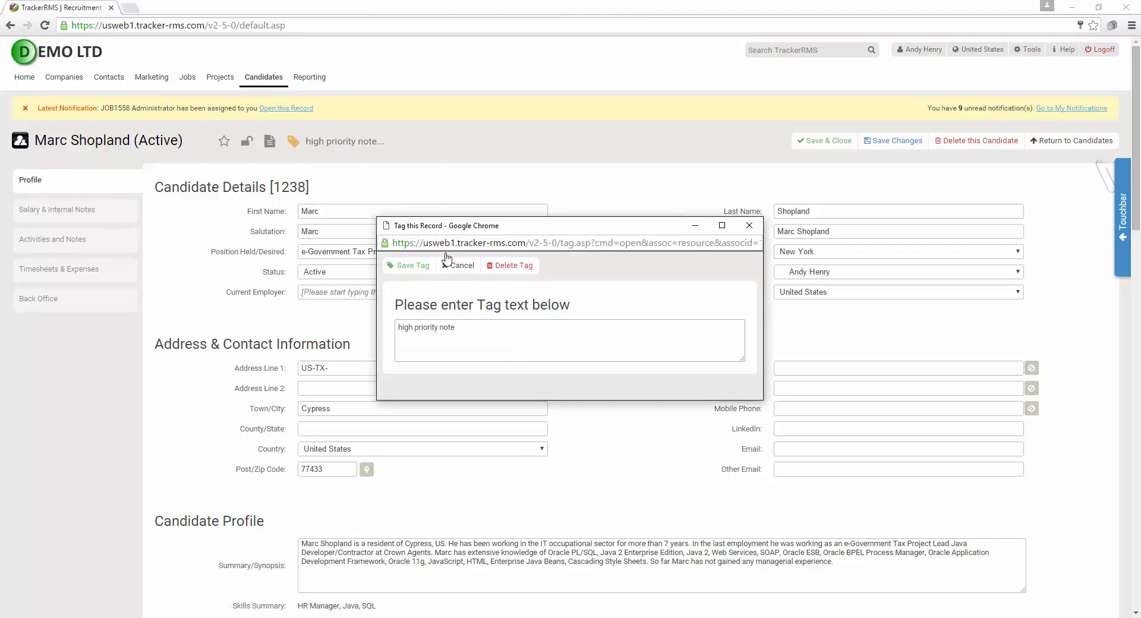
left_click(510, 266)
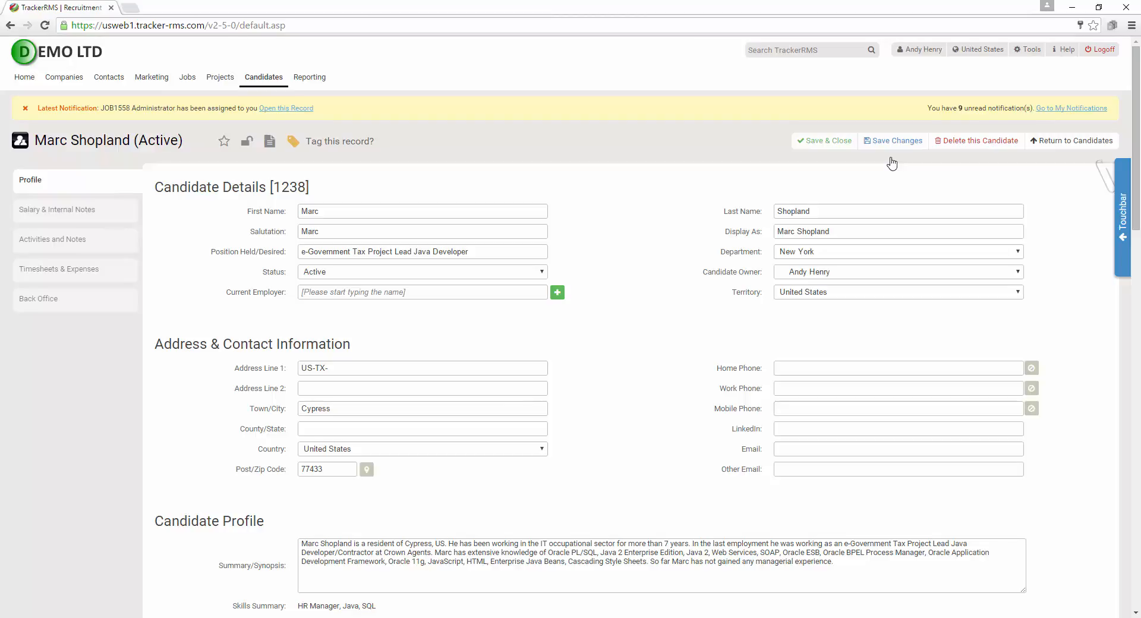
left_click(826, 141)
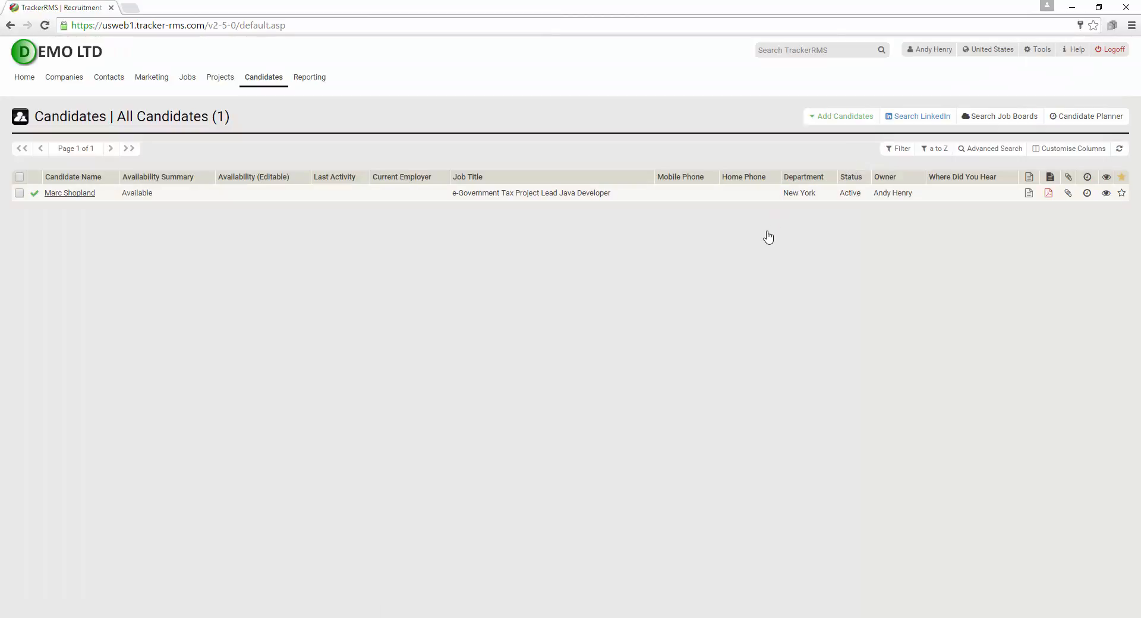
left_click(70, 193)
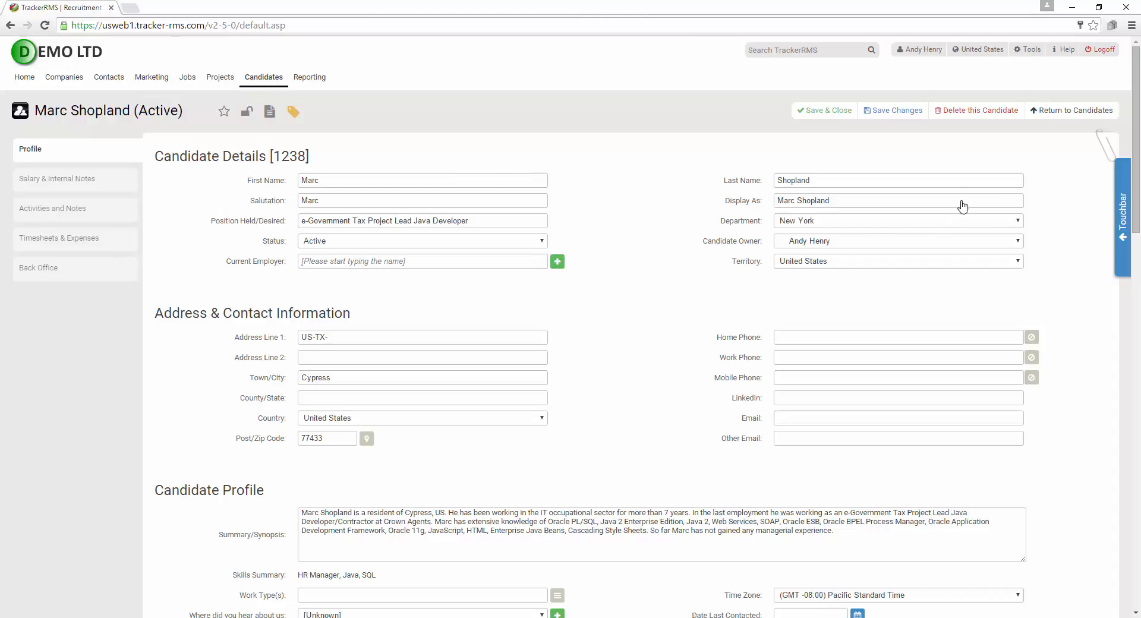
Cancel the Delete this Candidate confirmation to keep the record, then show the photo card
left_click(975, 110)
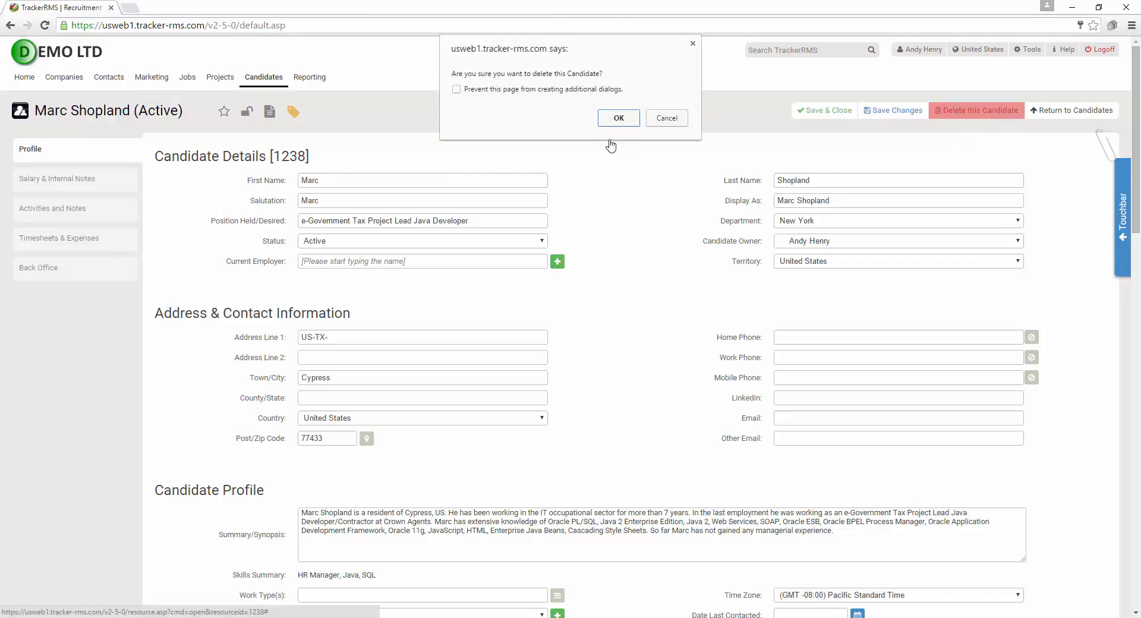
left_click(692, 44)
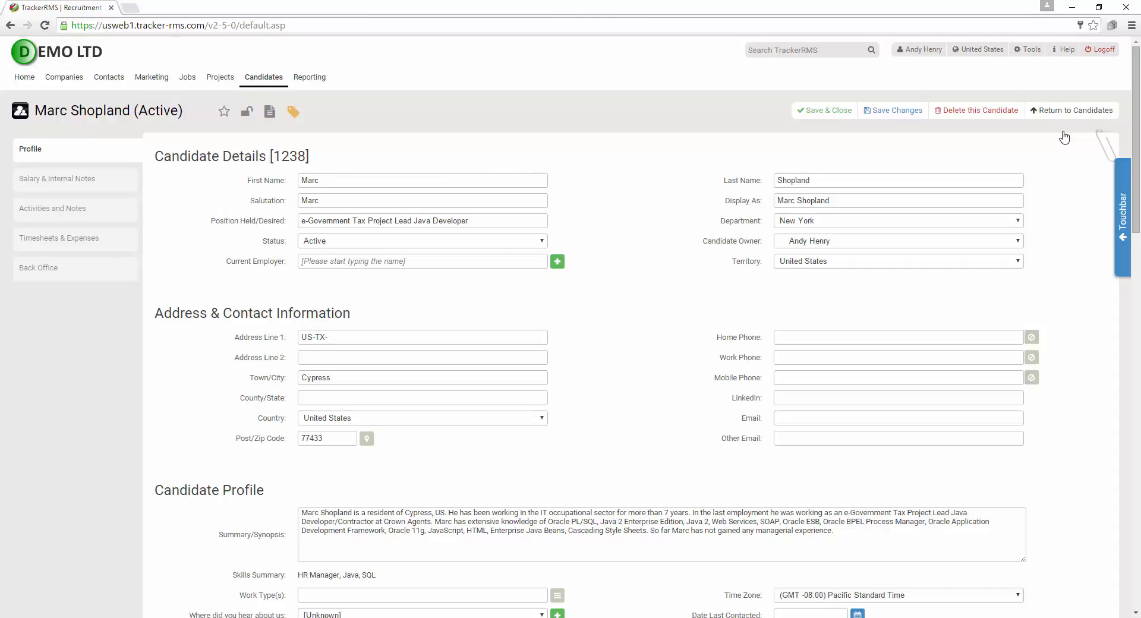
mouse_move(1102, 146)
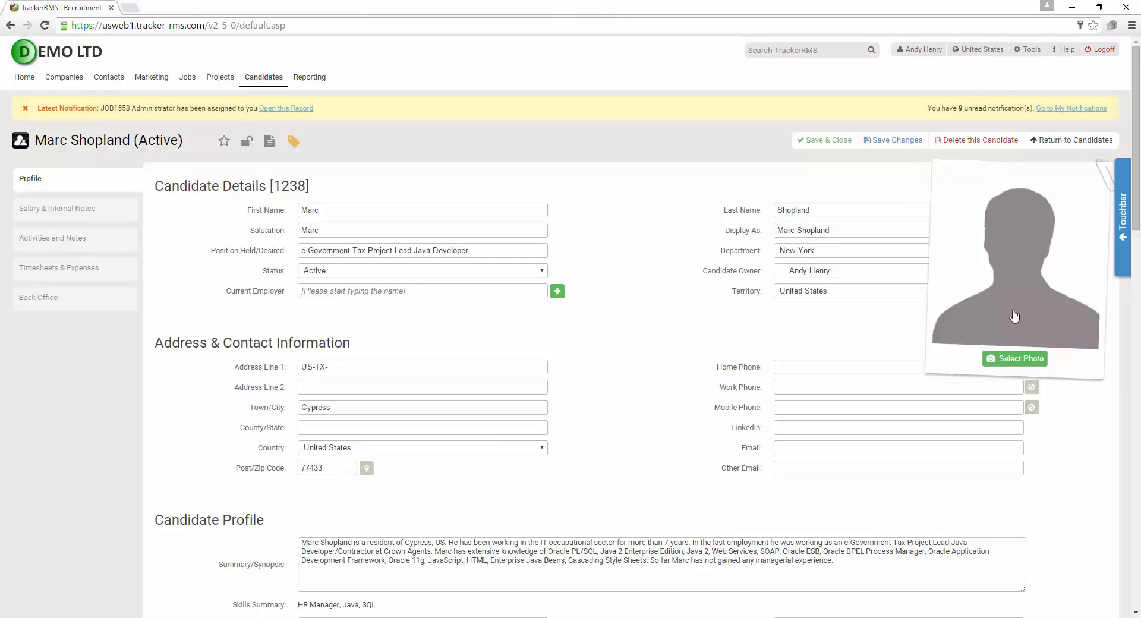
Start a photo upload, dismiss the Upload Document popup, and expand the Touchbar quick actions
left_click(1015, 359)
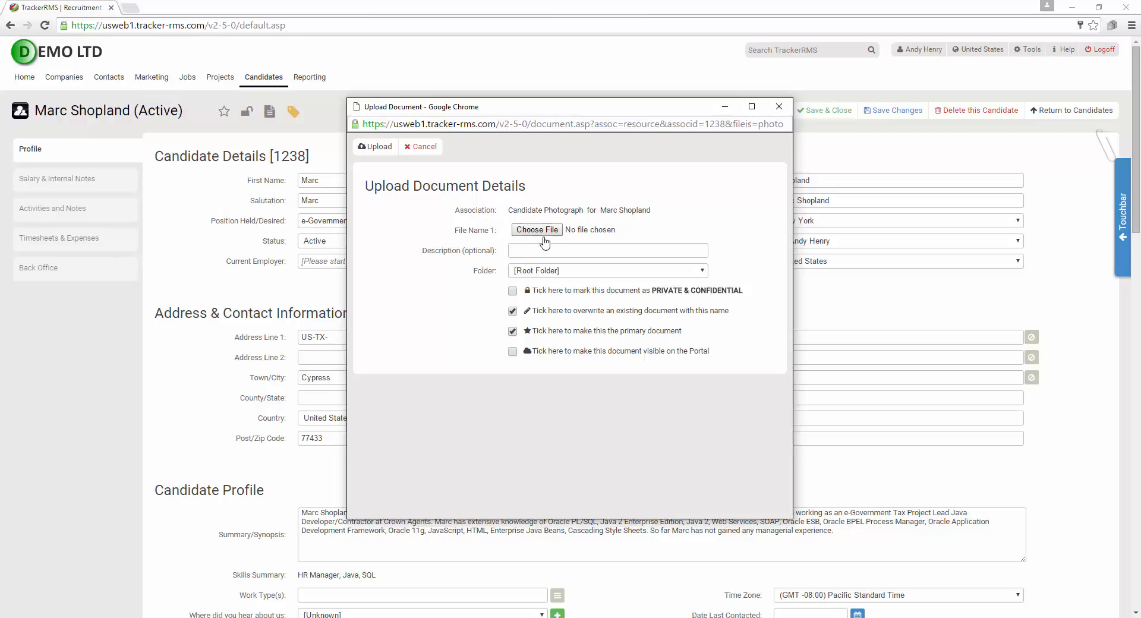
left_click(778, 107)
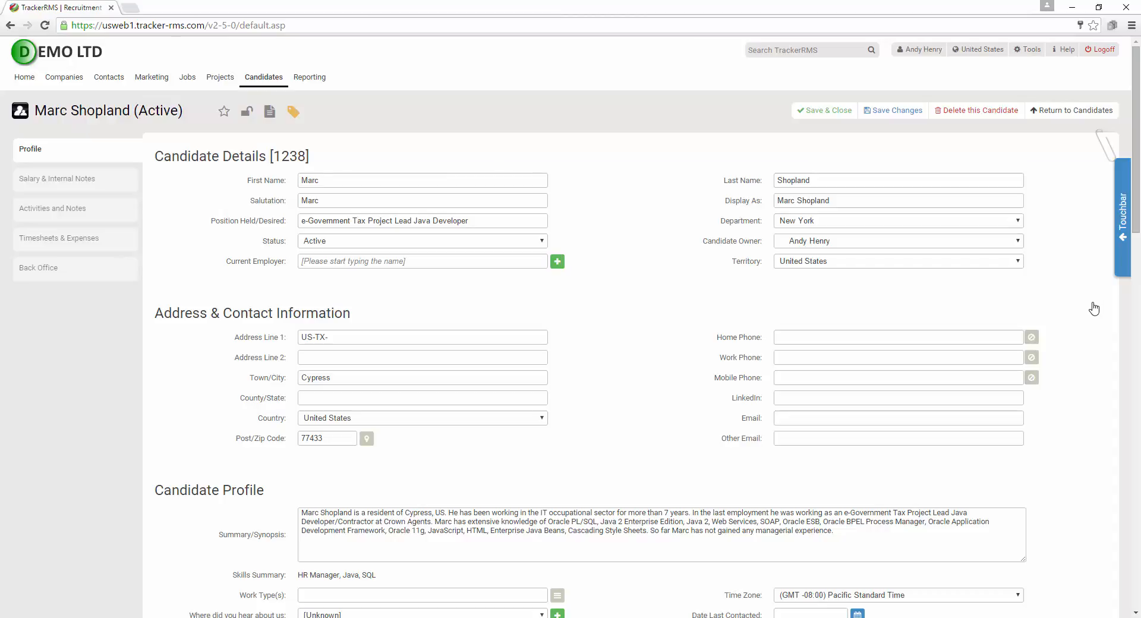
left_click(1119, 234)
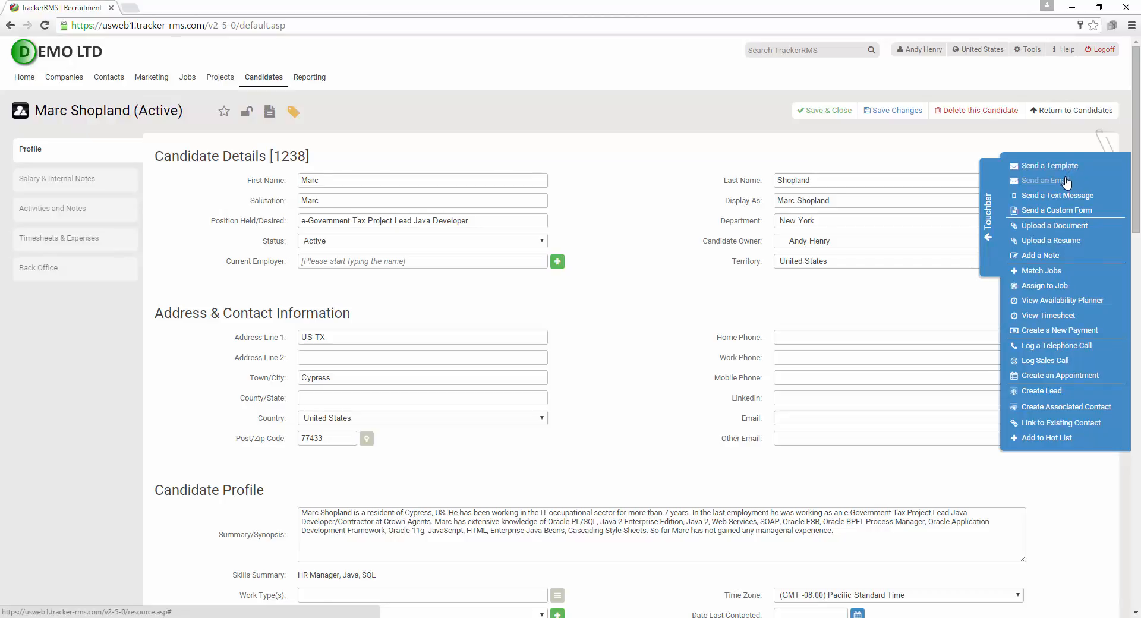
Collapse the Touchbar action menu and review the Profile page, ending back at the top
left_click(987, 229)
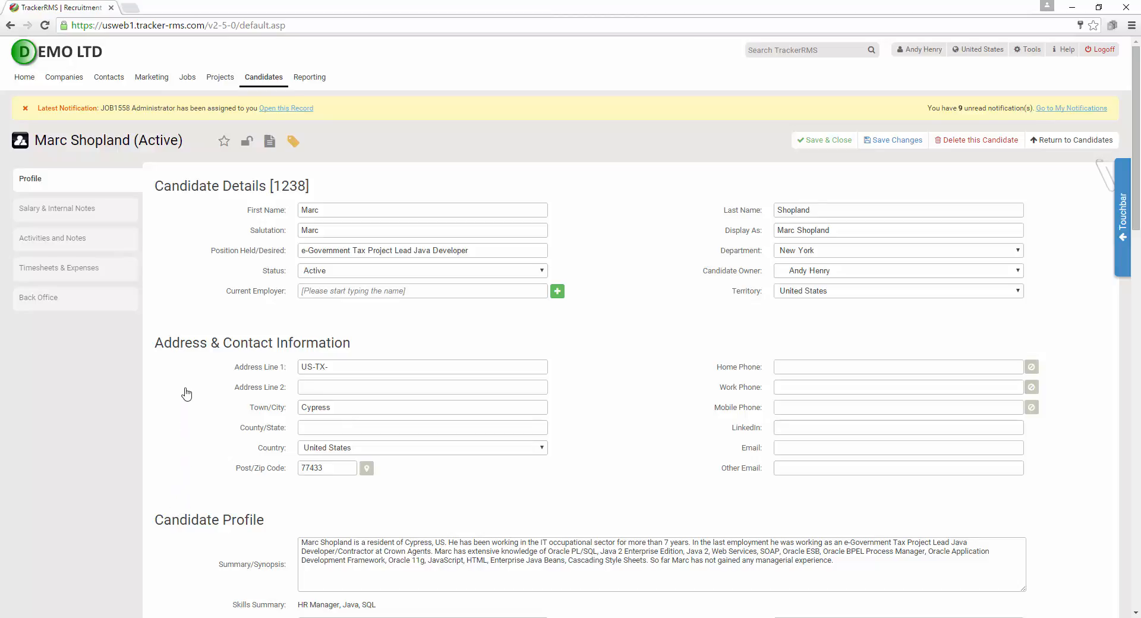
scroll(188, 437, "down", 4)
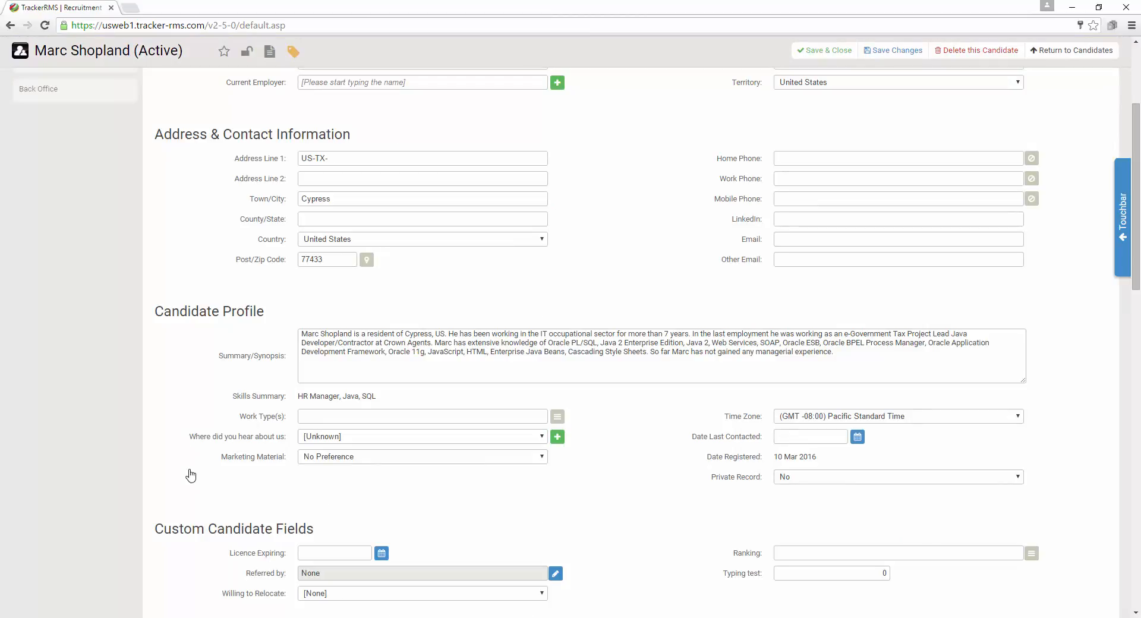
scroll(190, 475, "down", 3)
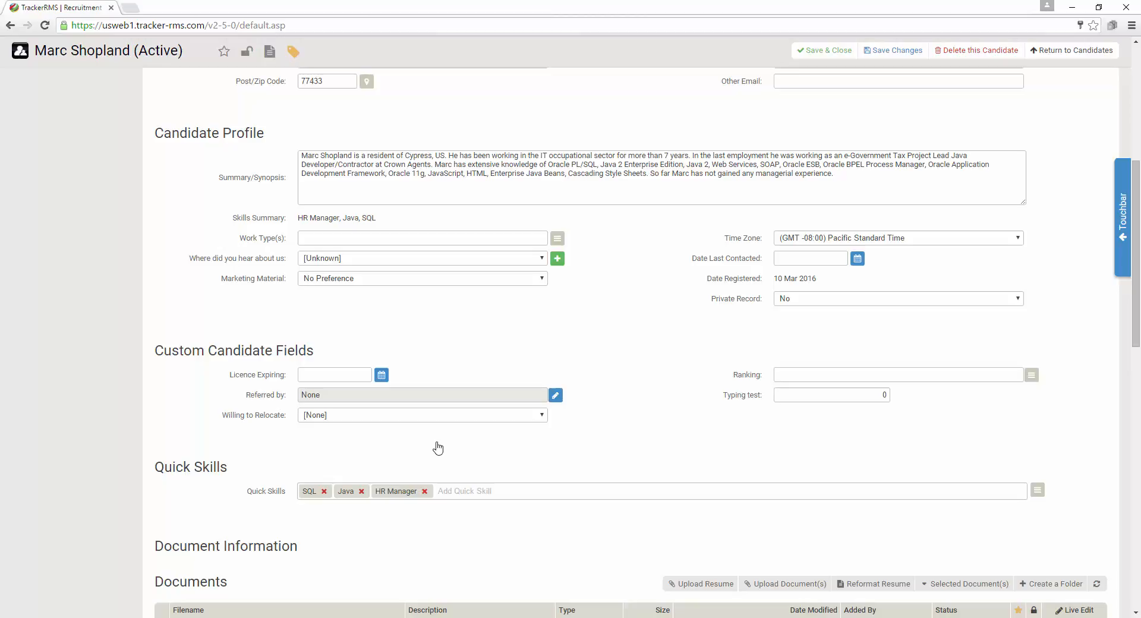
scroll(436, 448, "down", 4)
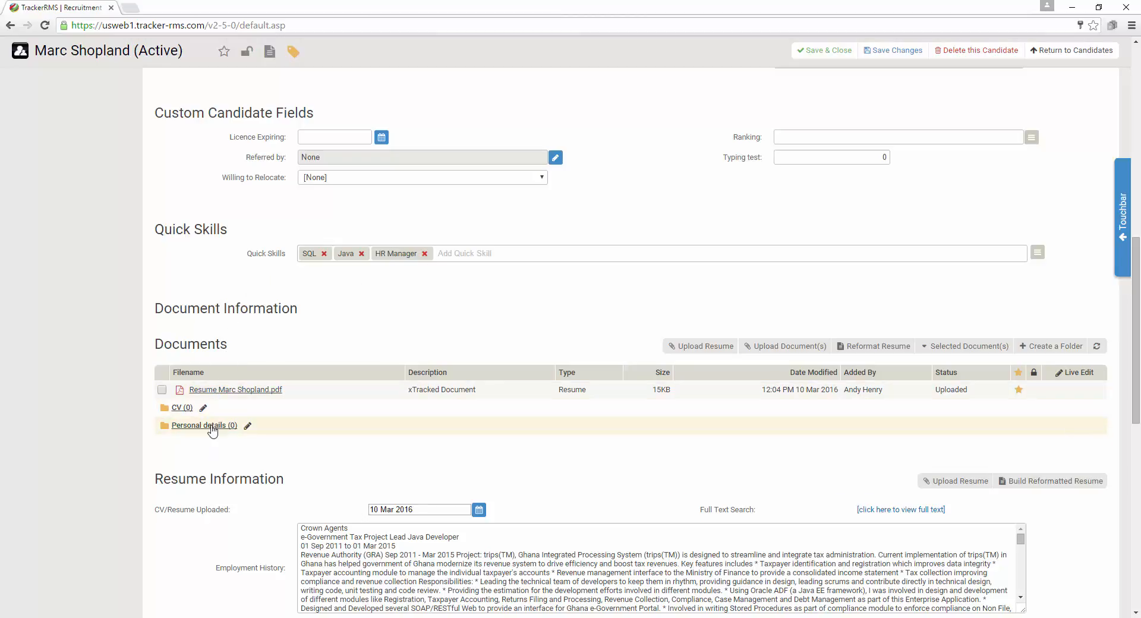
scroll(205, 448, "down", 1)
scroll(204, 450, "down", 1)
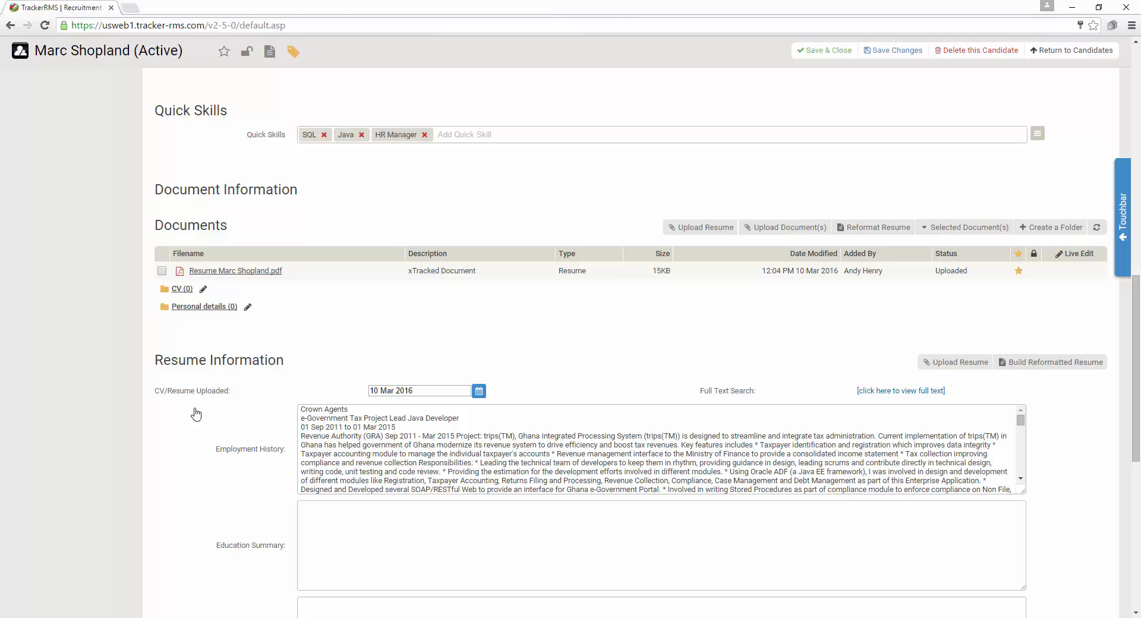
scroll(192, 408, "up", 15)
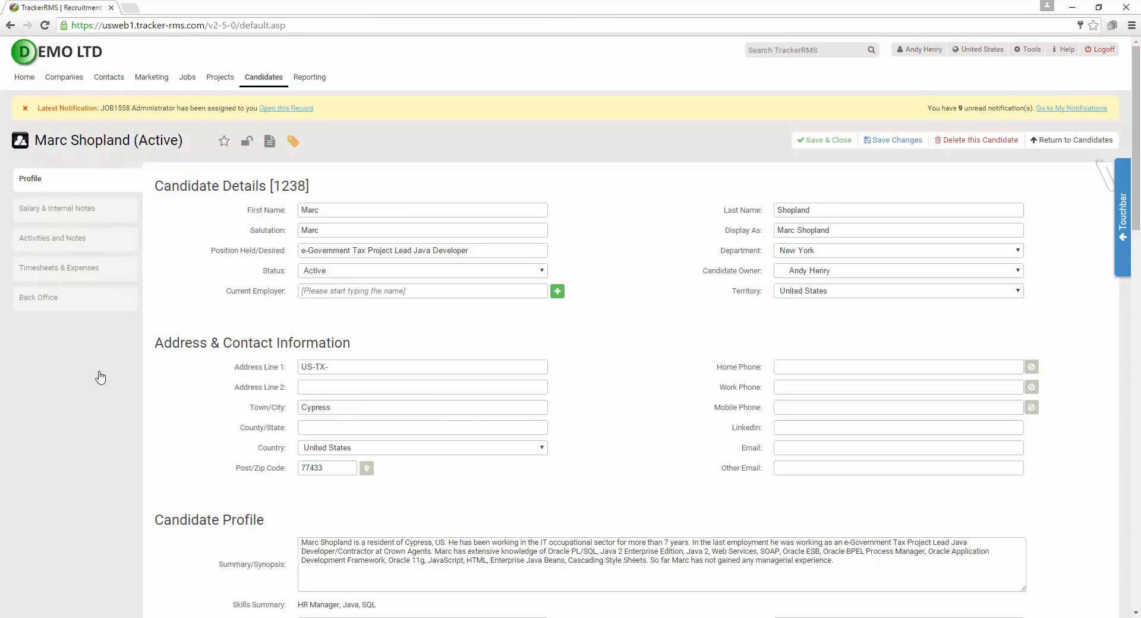
Open Timesheets & Expenses and log on to the Portal as this candidate
left_click(72, 267)
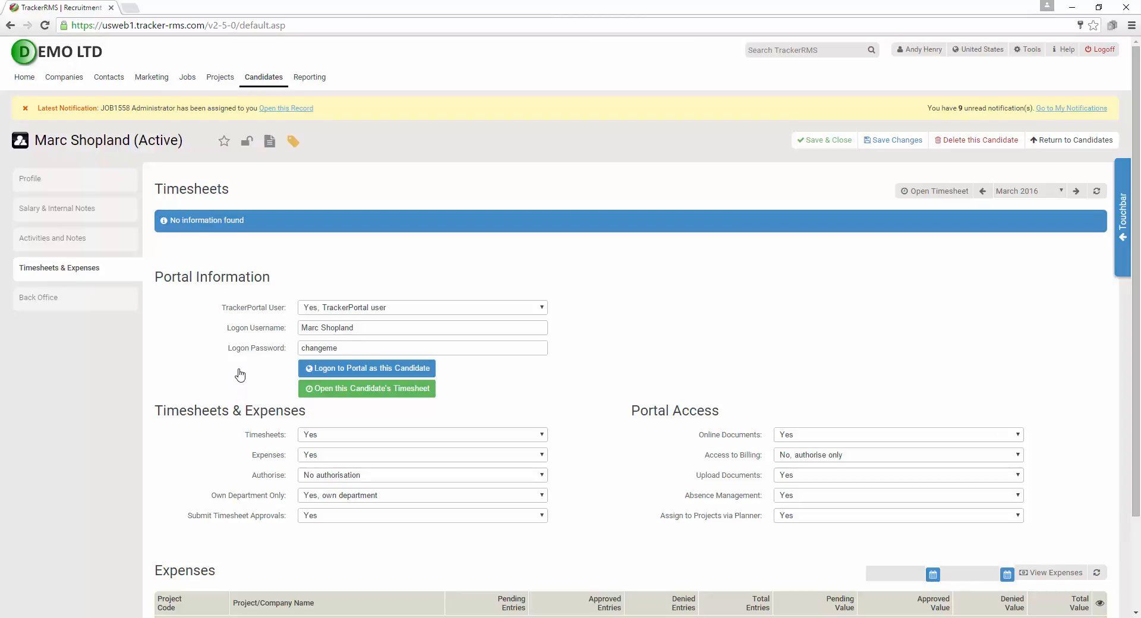
left_click(374, 368)
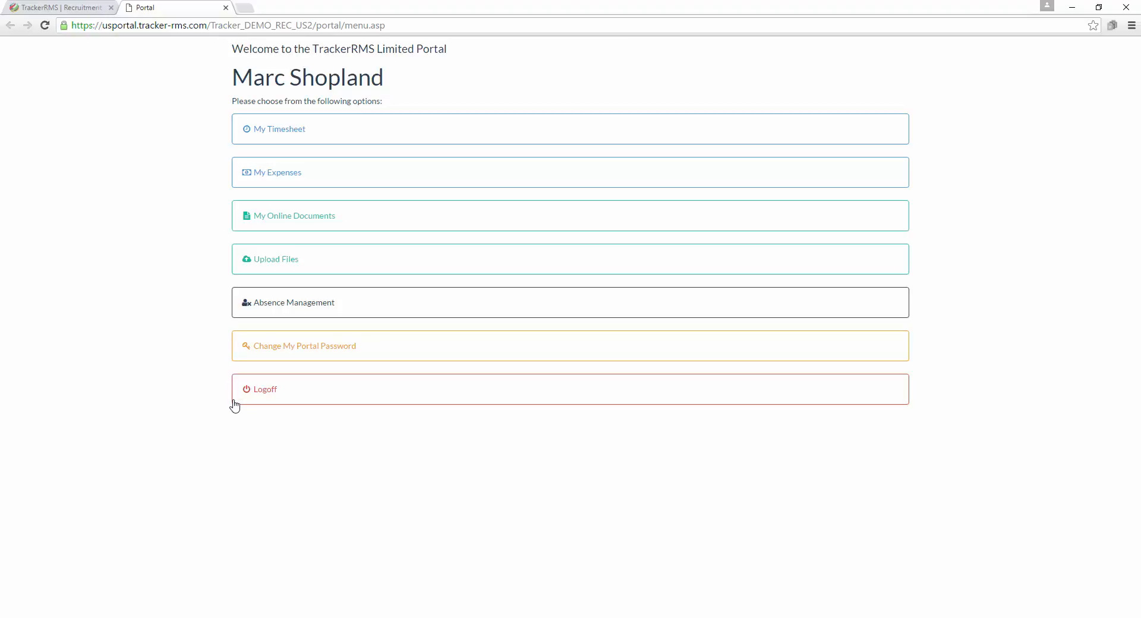
Close the Portal browser tab to return to the candidate's Timesheets & Expenses page
left_click(226, 8)
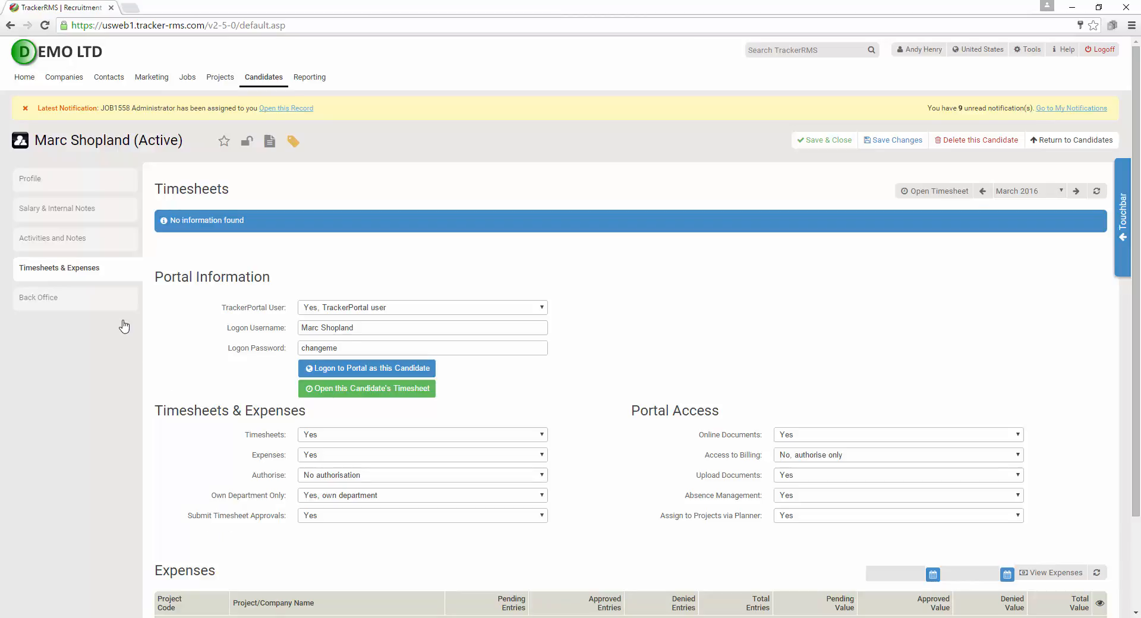
View the candidate's Activities and Notes, then review the Salary & Internal Notes page
left_click(85, 244)
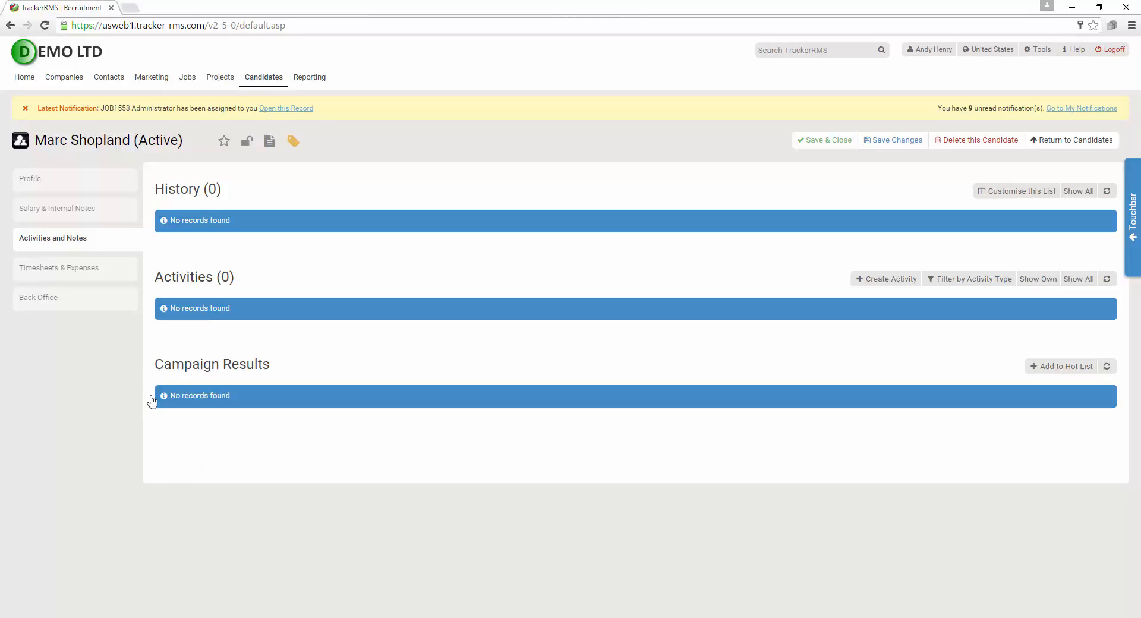
left_click(41, 208)
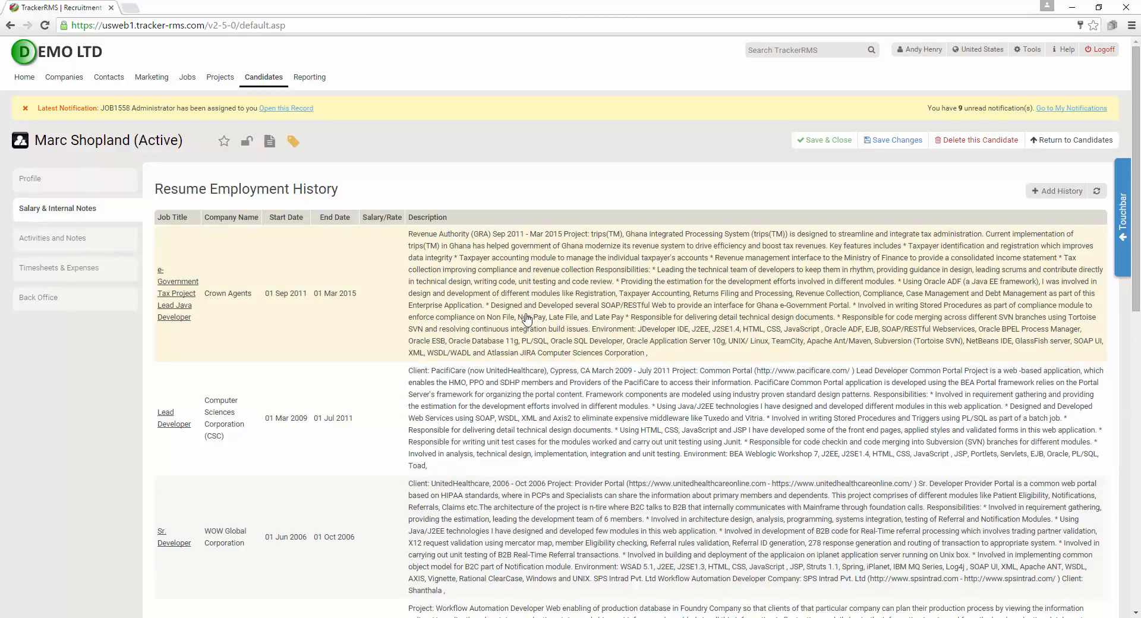
scroll(523, 408, "down", 6)
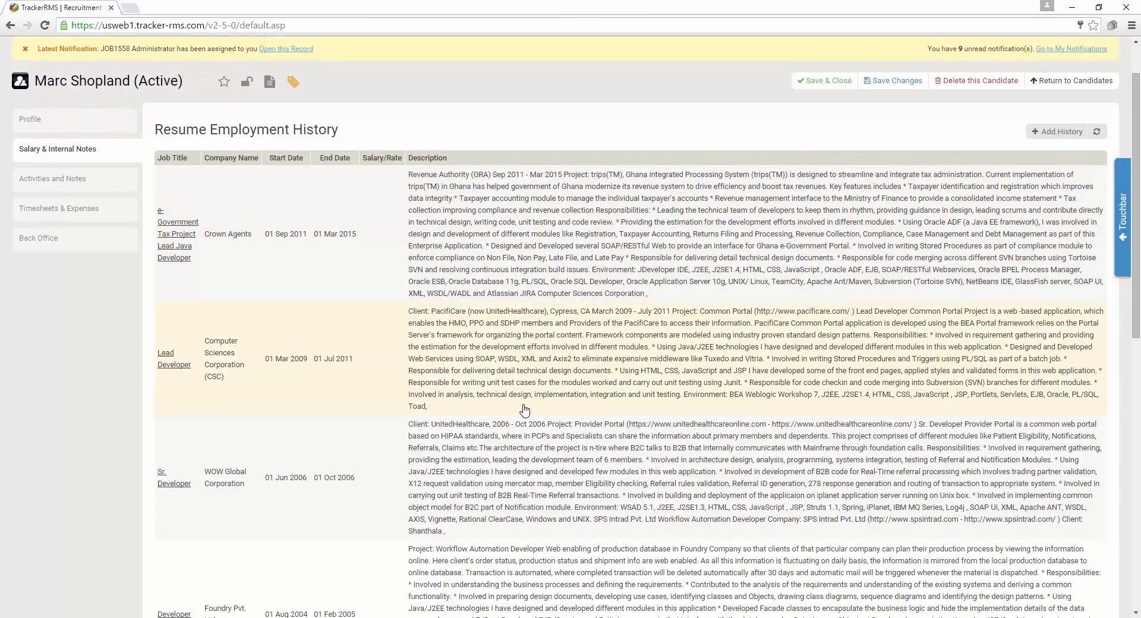
scroll(523, 411, "down", 3)
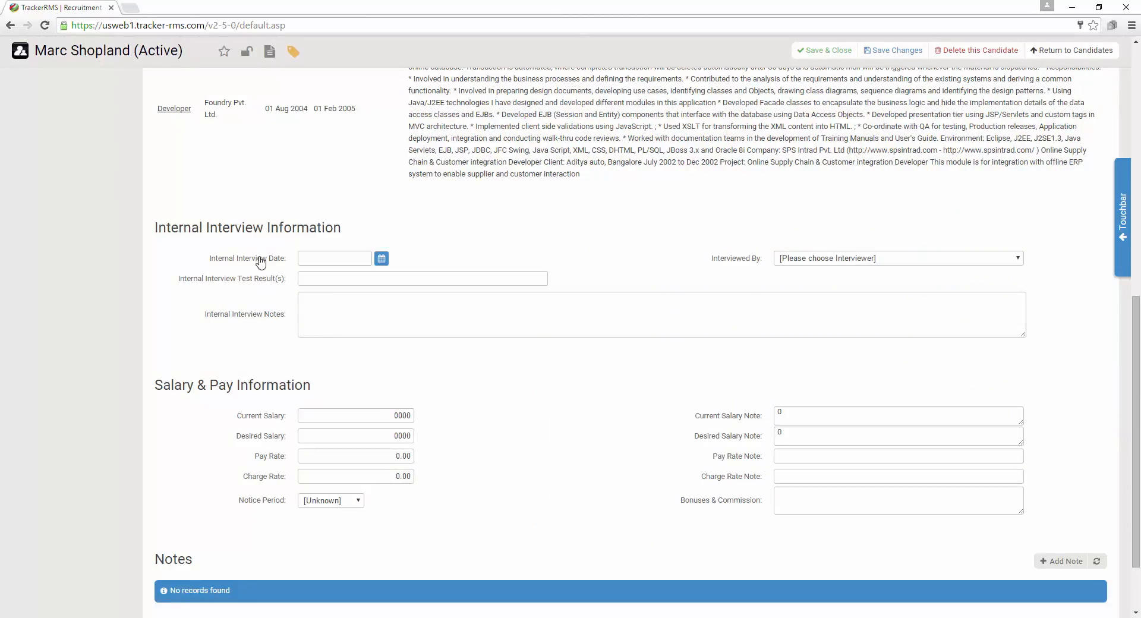
scroll(260, 328, "down", 2)
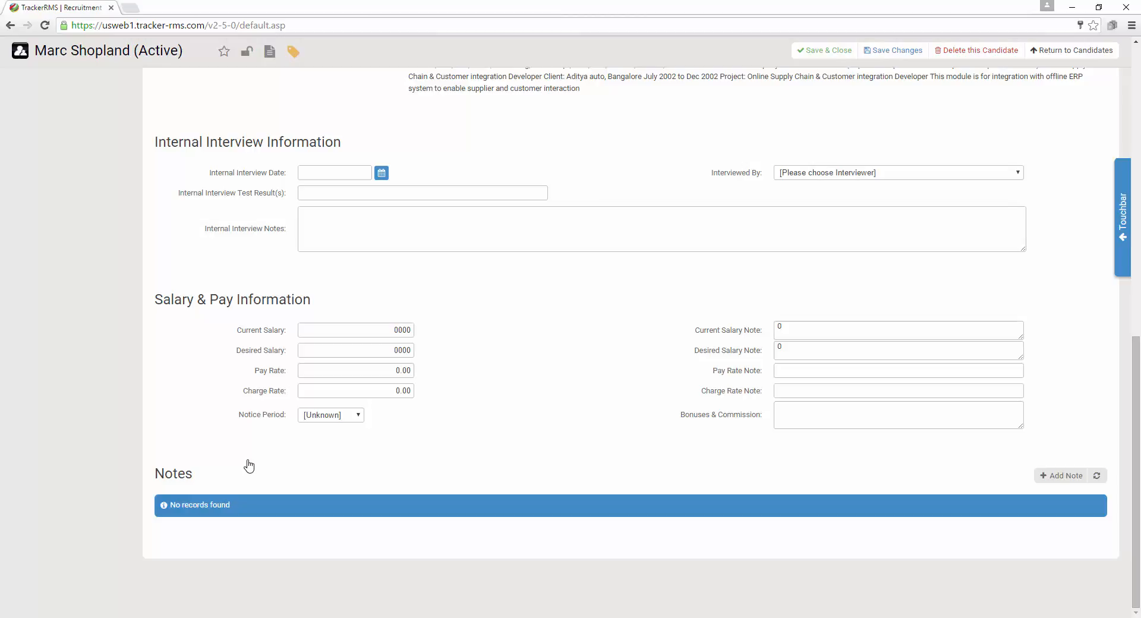
scroll(237, 293, "up", 15)
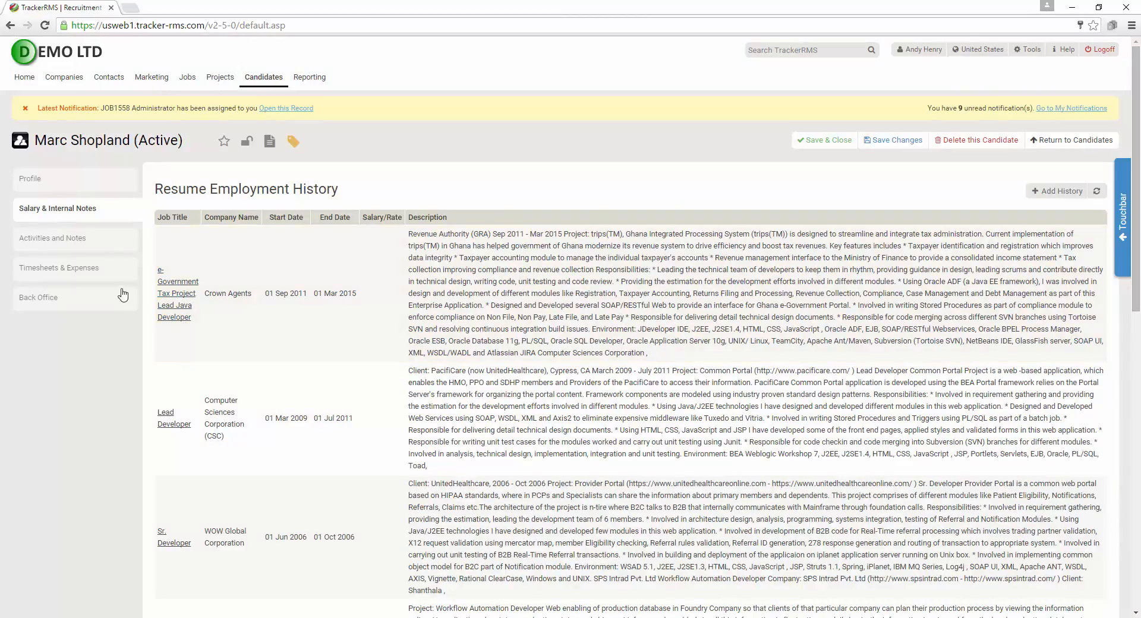
Return to Activities and Notes and switch the activity list to Show All
left_click(71, 238)
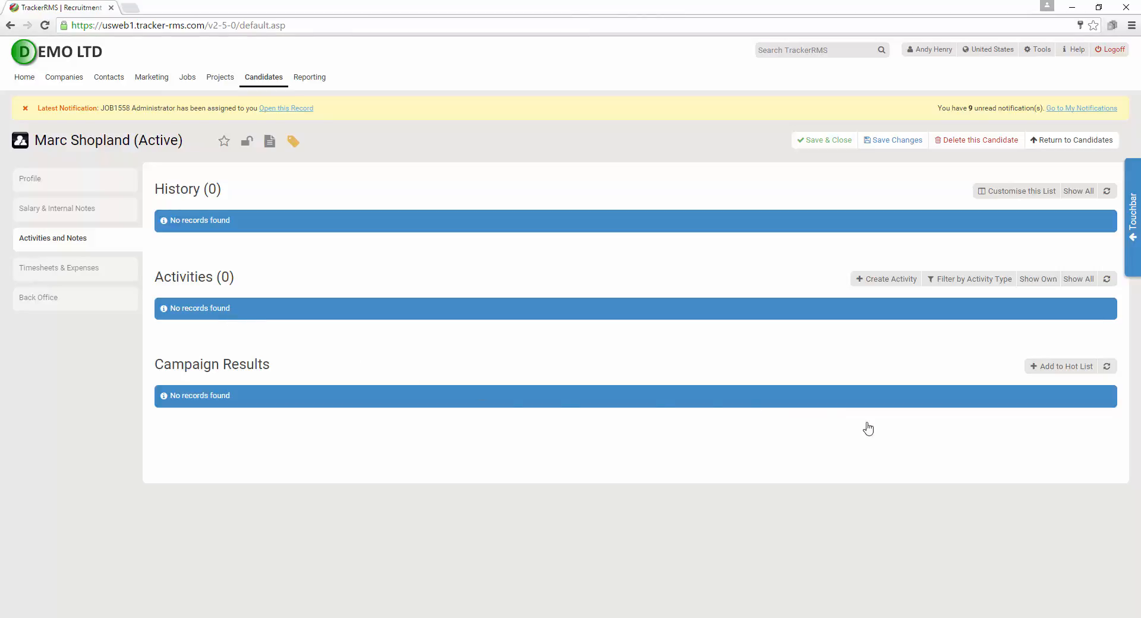
left_click(1077, 279)
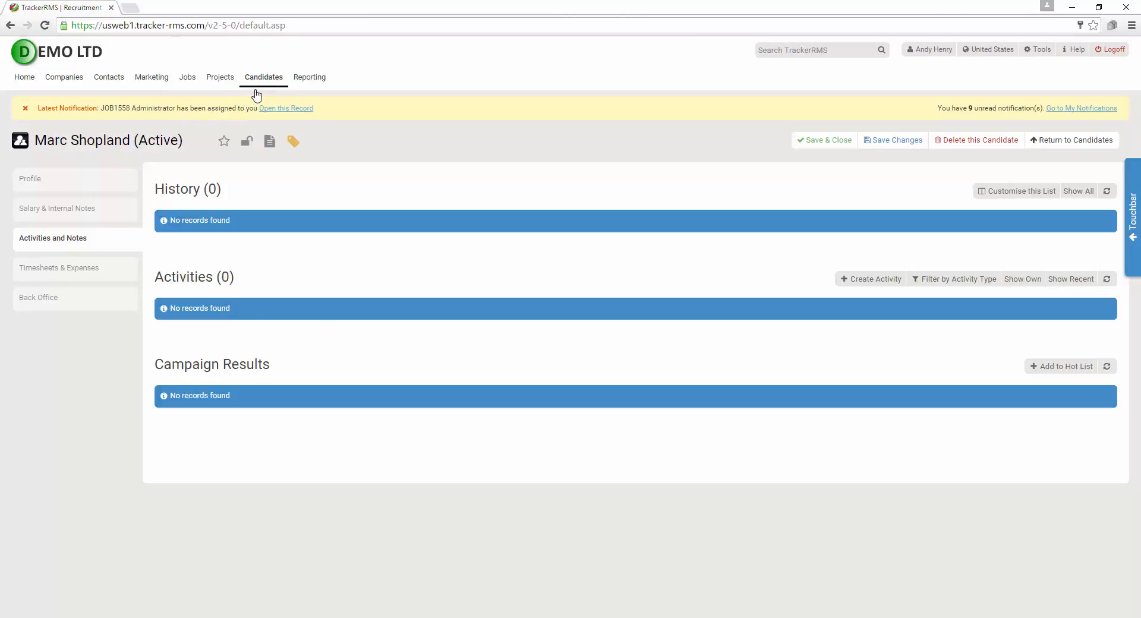
mouse_move(262, 82)
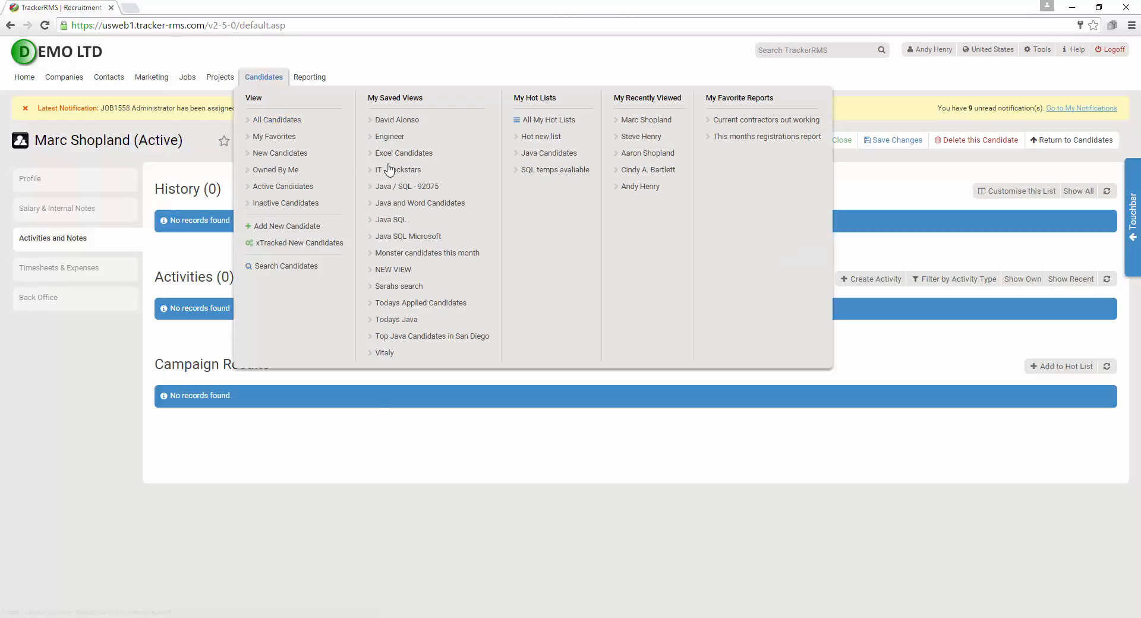
Open the on-billing Java Developer's Activities and Notes and list activity types via Create Activity
left_click(644, 156)
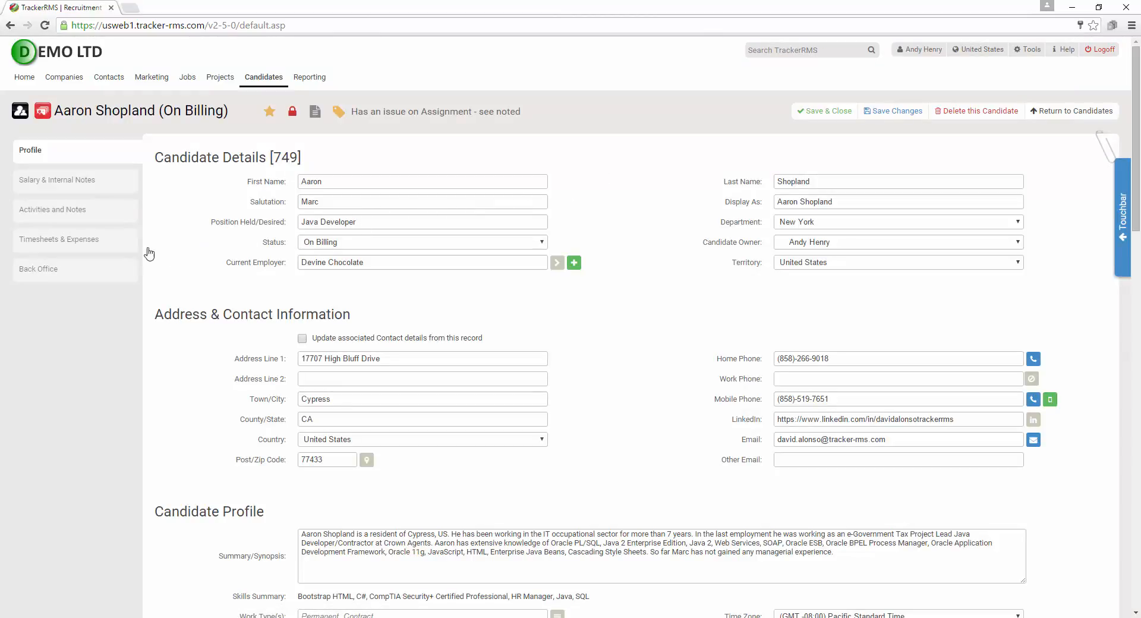
left_click(41, 212)
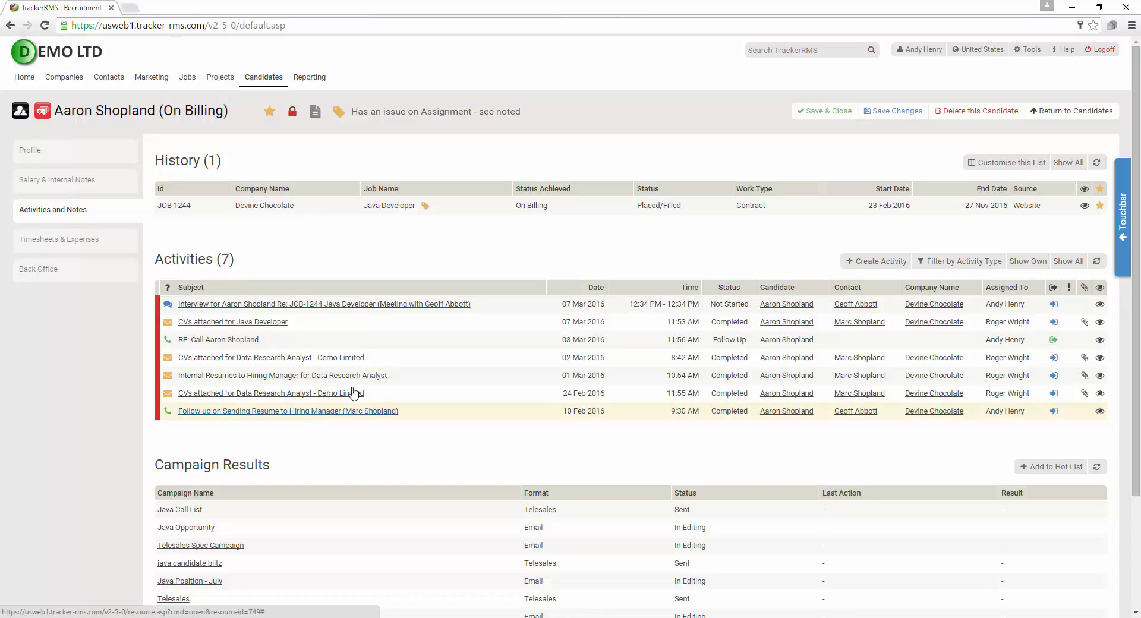
left_click(876, 267)
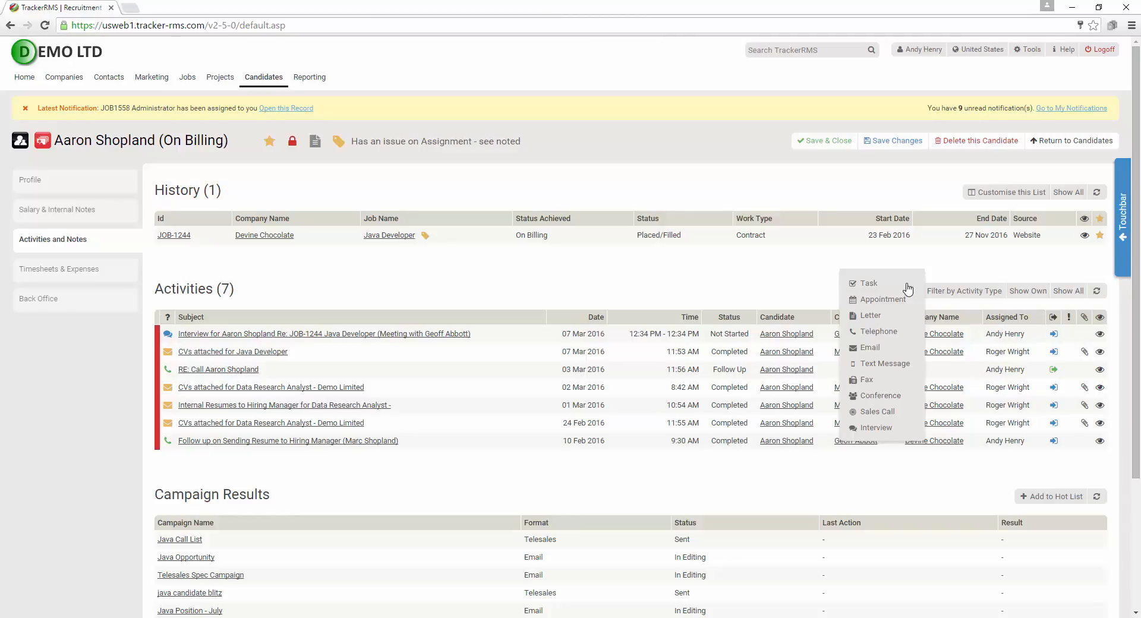
Log a telephone call with the note 'tried to call no answer' and schedule a call back later
left_click(872, 333)
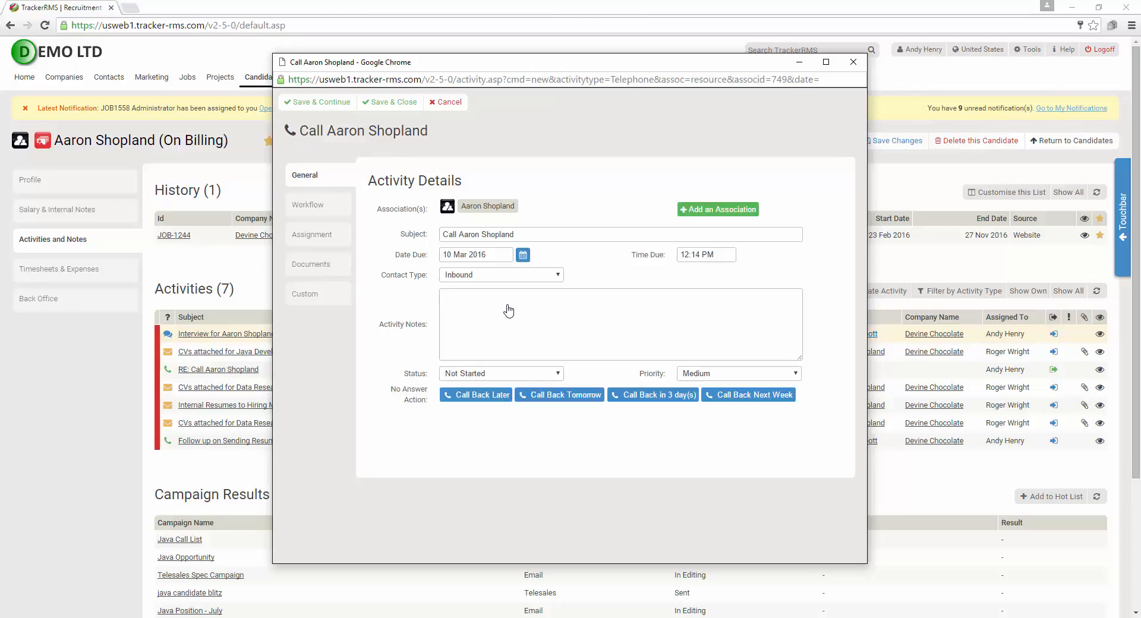
type("tried to call no answer")
left_click(492, 397)
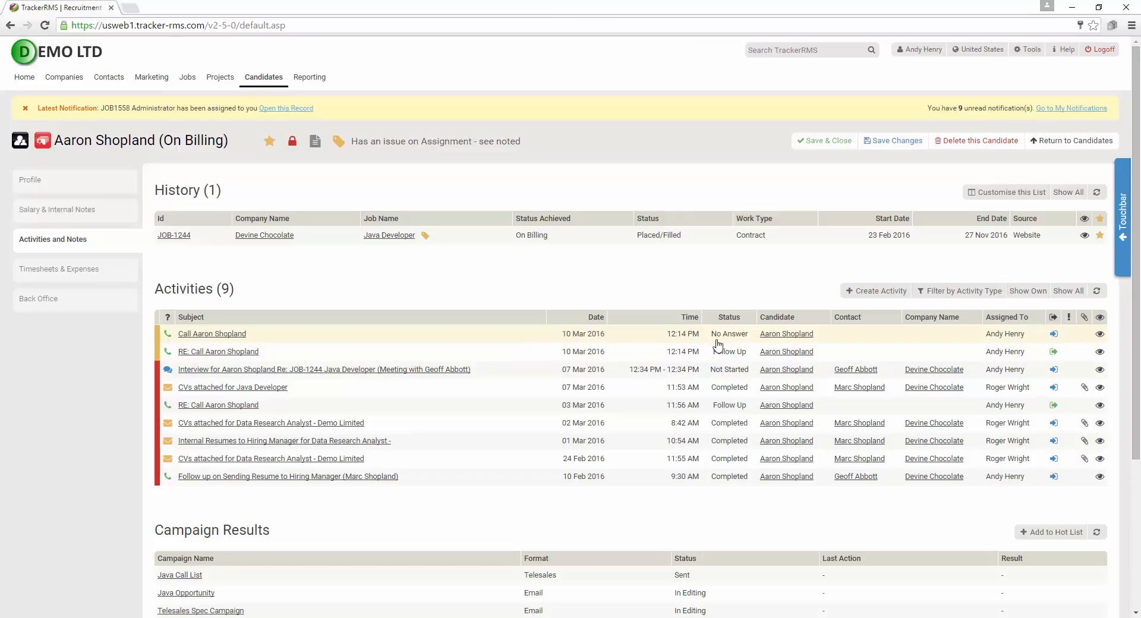
Note on the RE: Call activity that the candidate was interested but too busy, wants a call in a week; mark it Completed
left_click(213, 355)
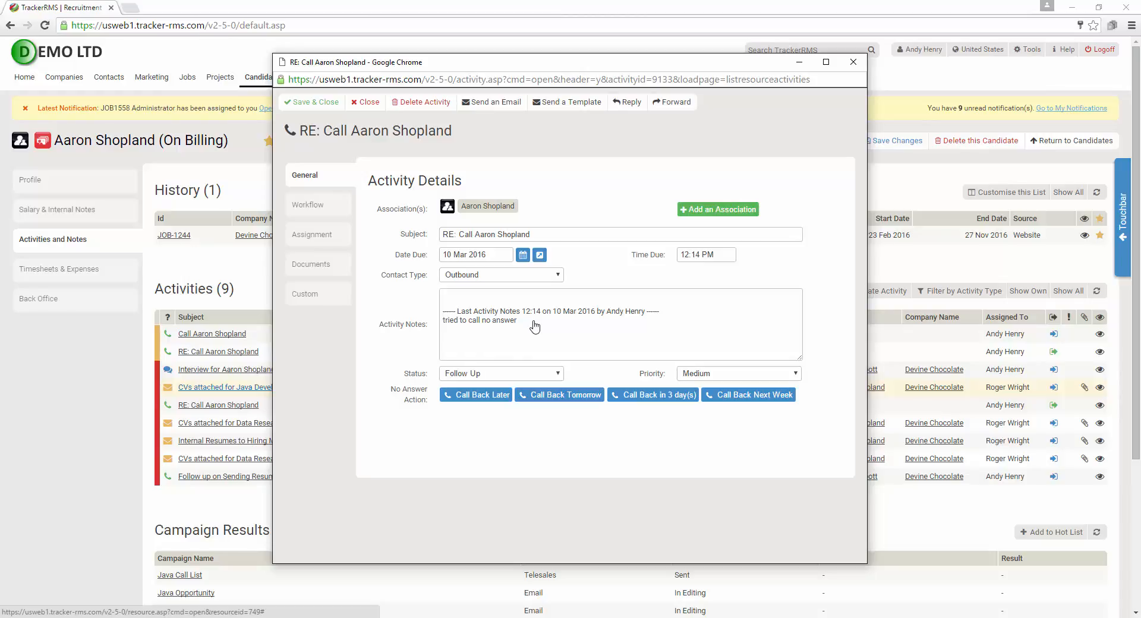
left_click(497, 305)
type("aaron was very interested but too ")
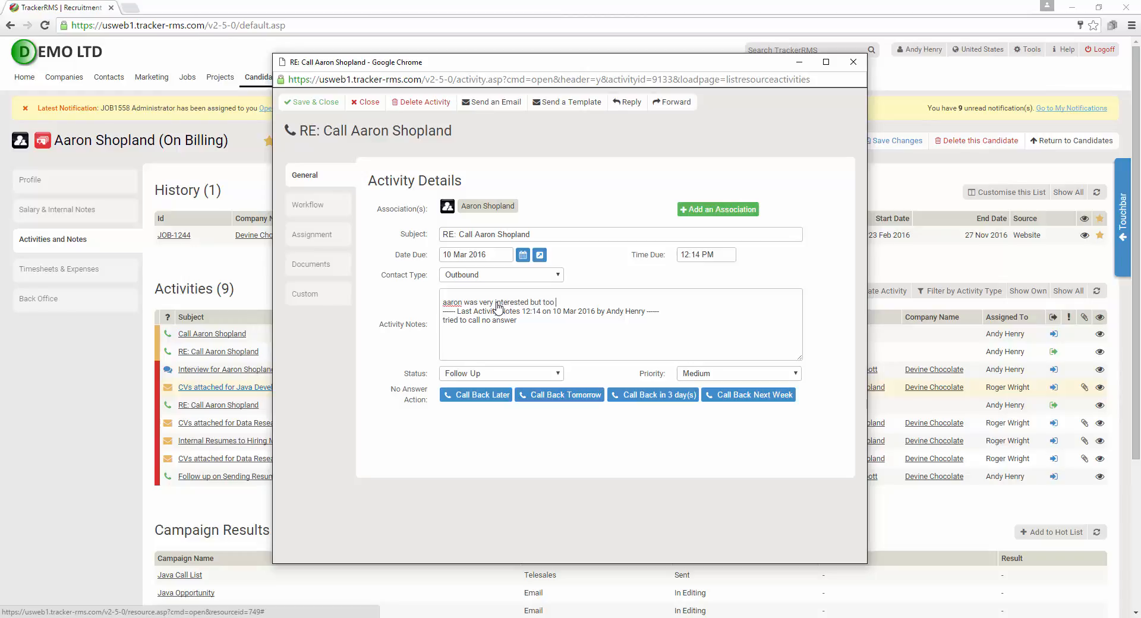
type("busy wanted a call back in a week.")
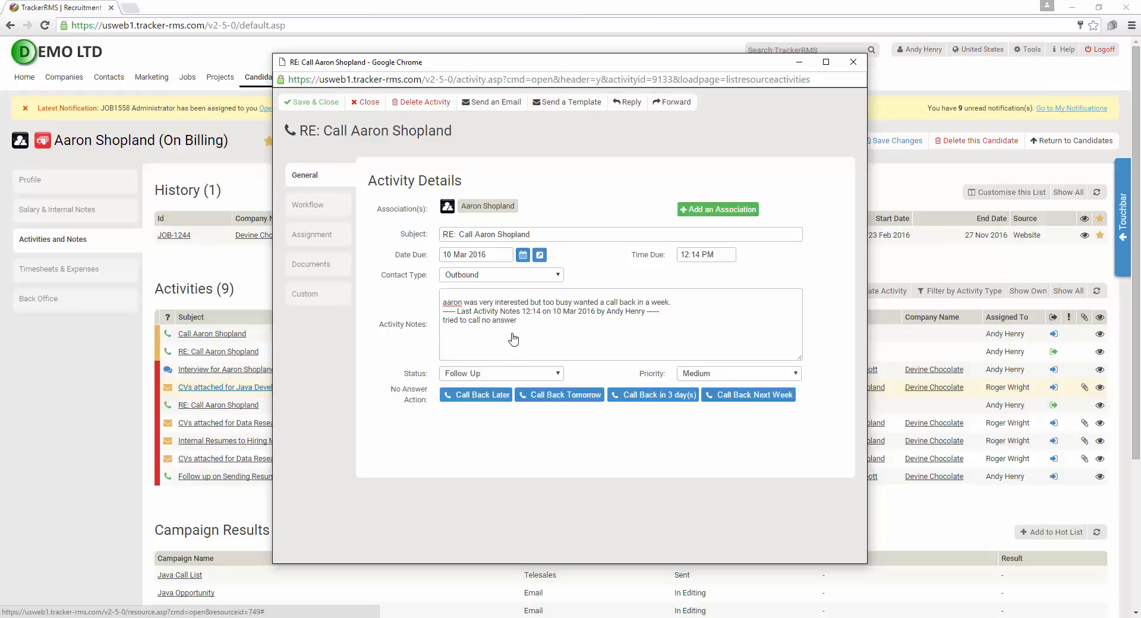
left_click(503, 381)
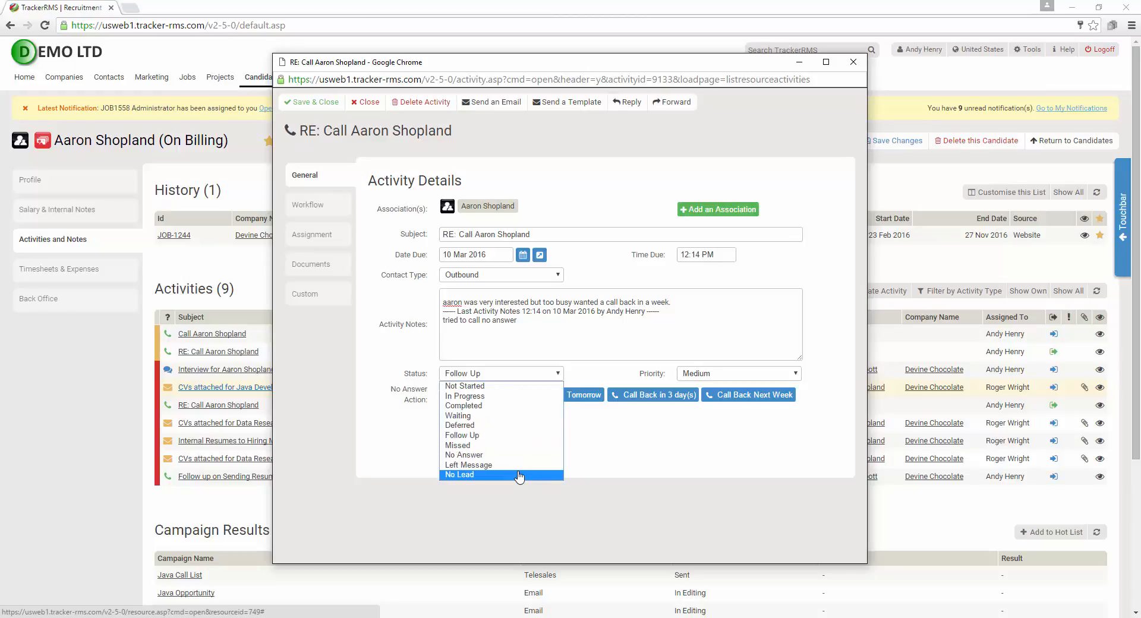
left_click(517, 406)
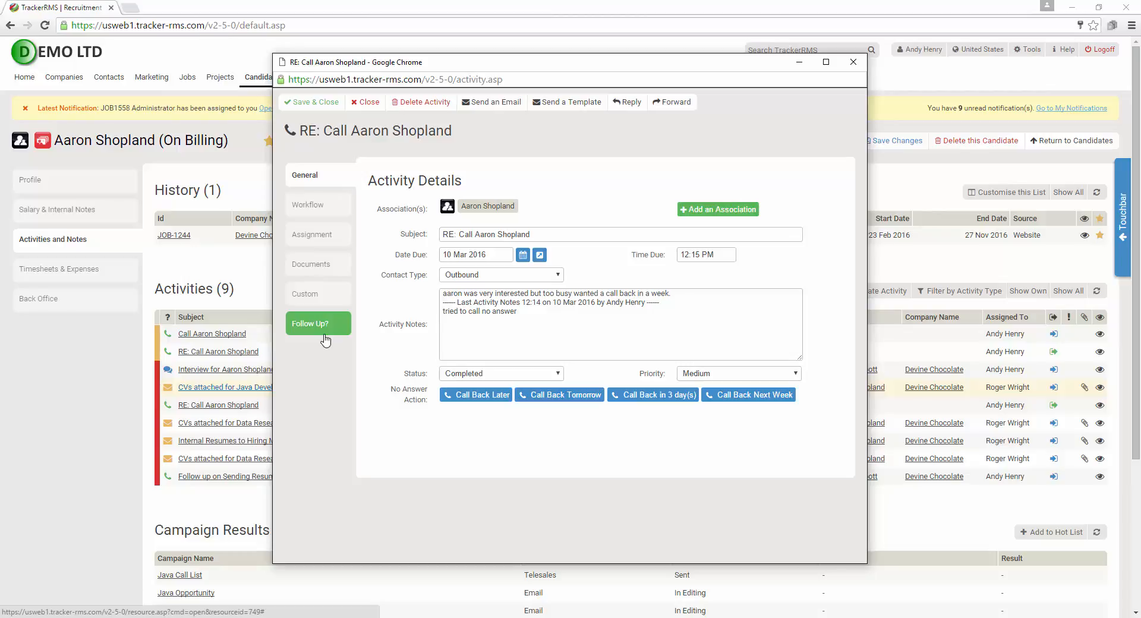
left_click(316, 204)
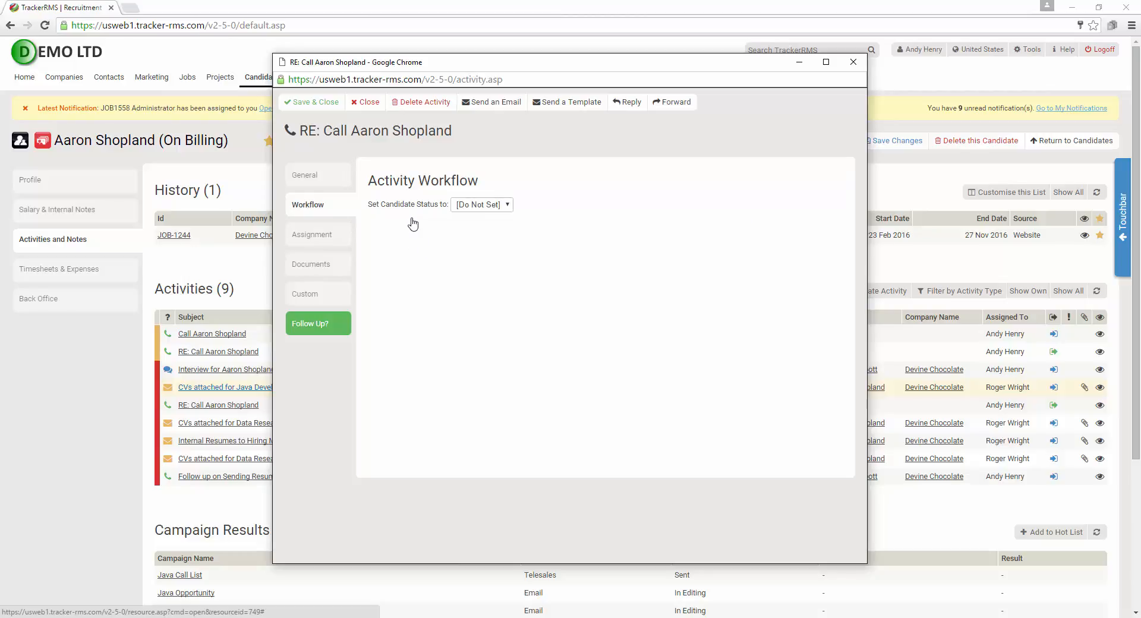
Check the activity's assigned users, documents and custom fields, ending on Follow Up Details showing No Follow Up
left_click(324, 233)
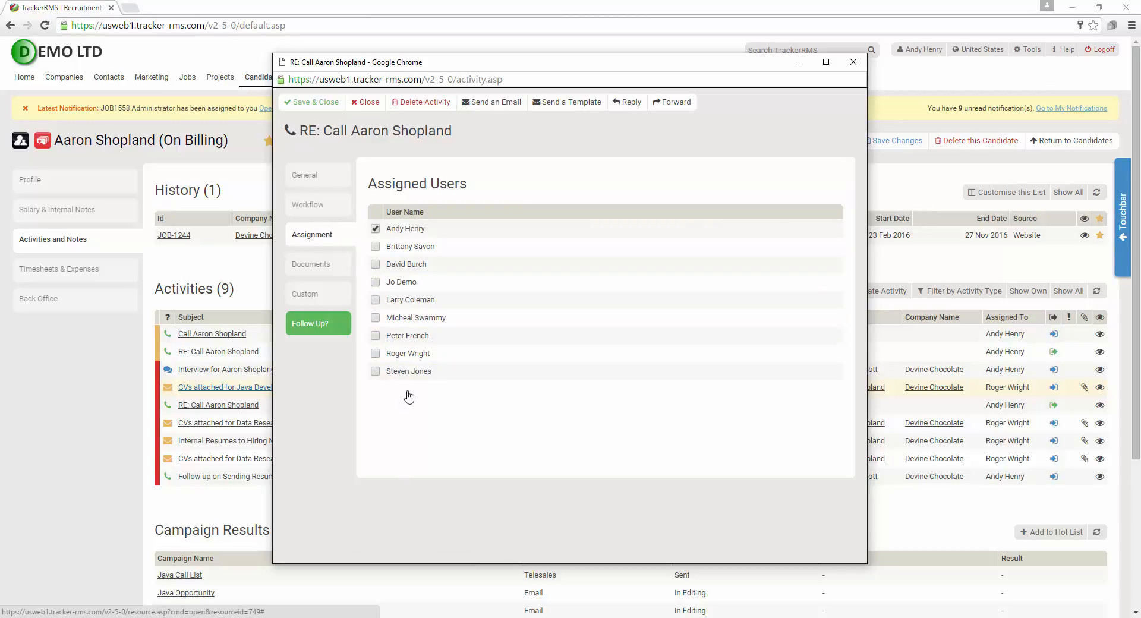
left_click(318, 268)
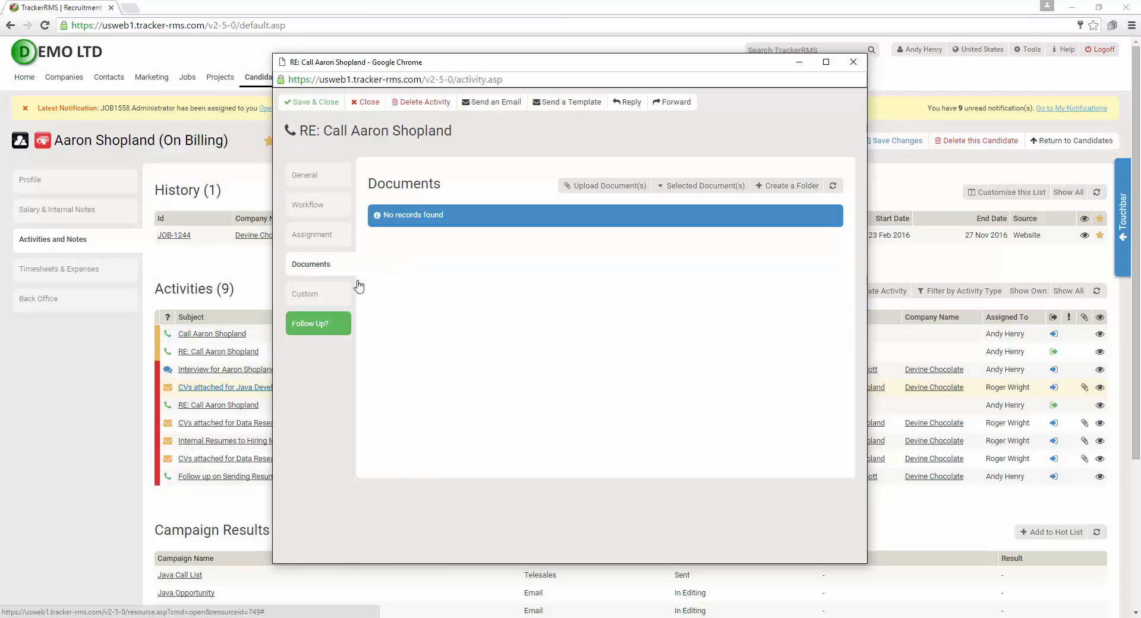
left_click(313, 298)
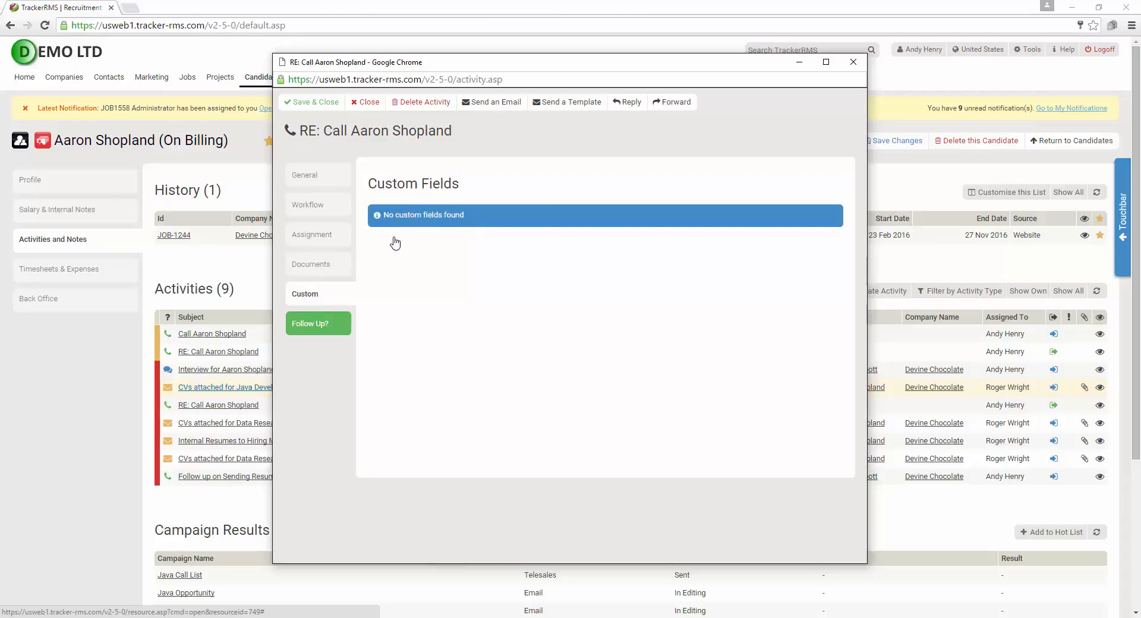
left_click(319, 326)
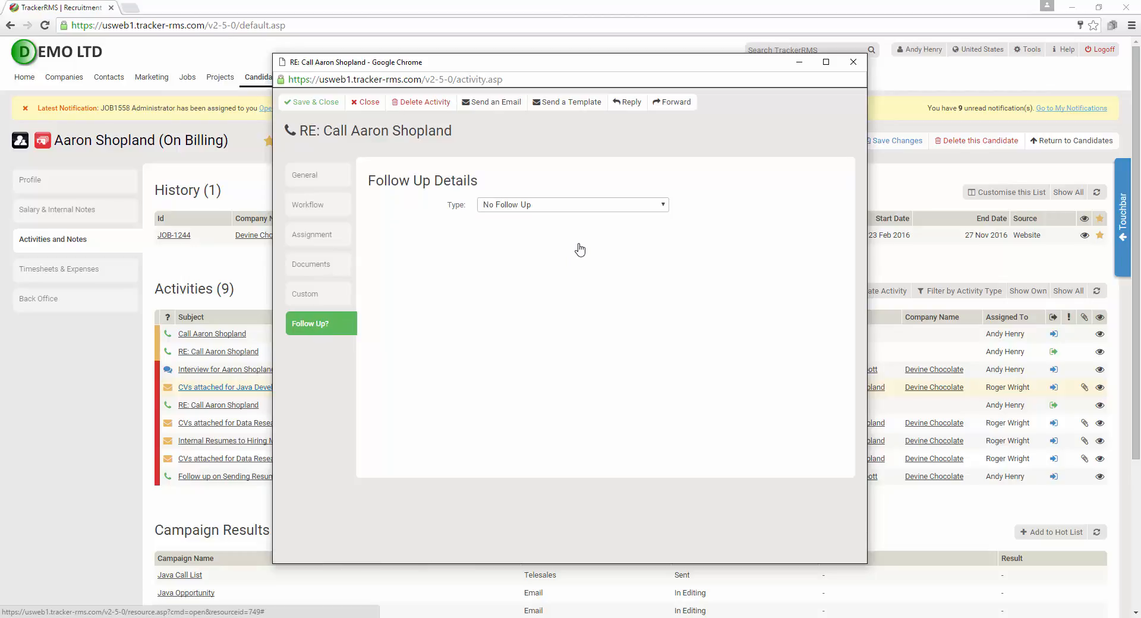
Make the follow-up a telephone call on 17 Mar 2016 at 12:00 PM
left_click(585, 214)
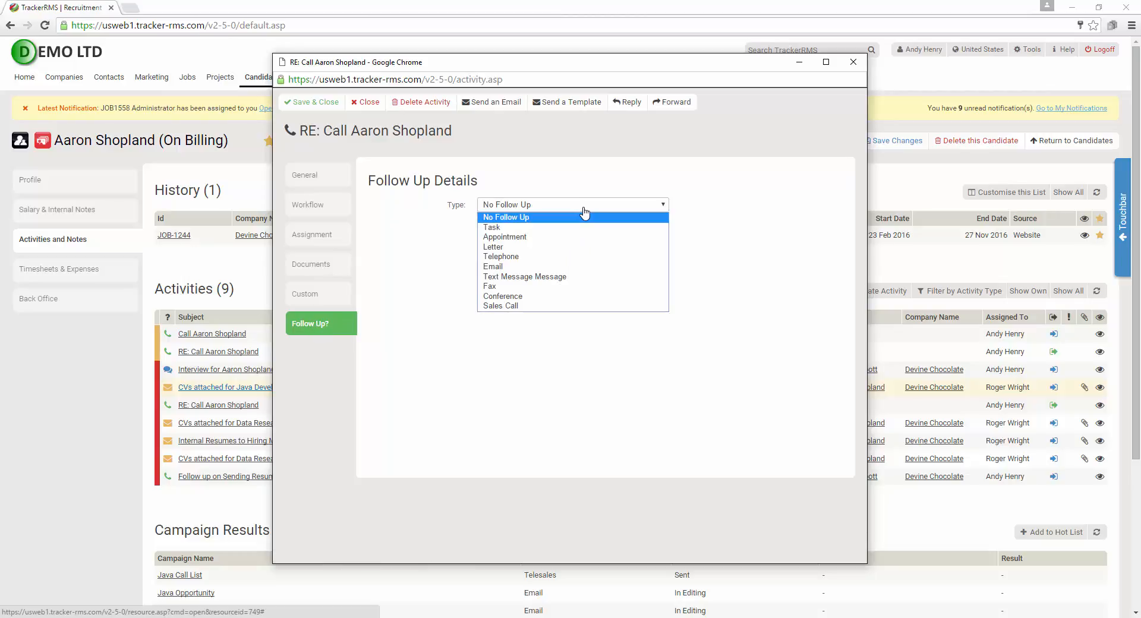
left_click(576, 260)
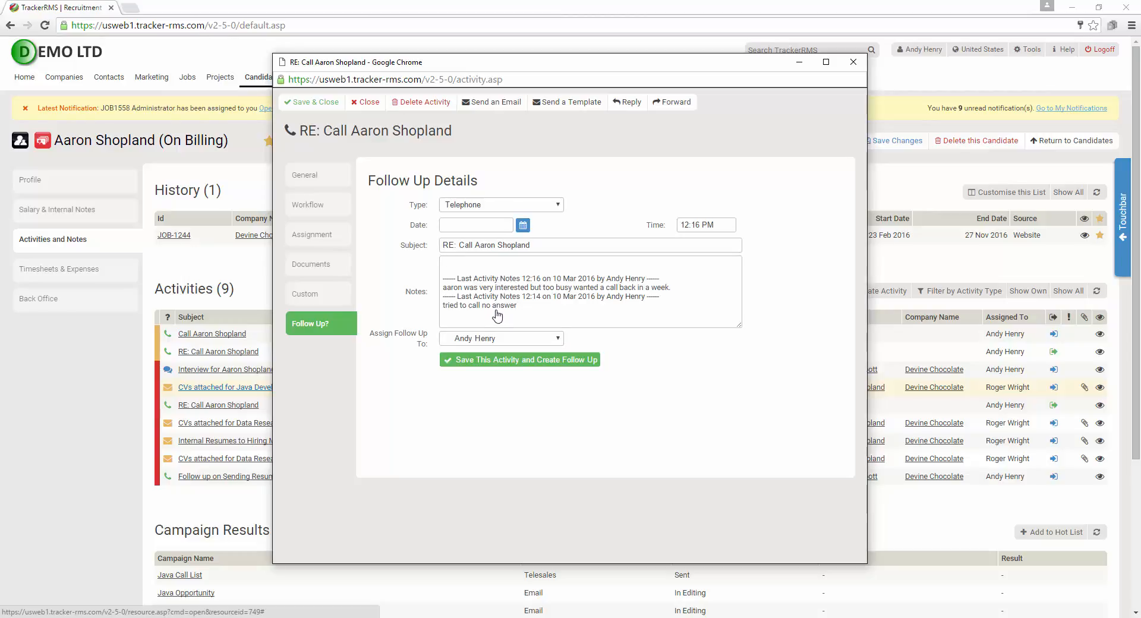
left_click(523, 226)
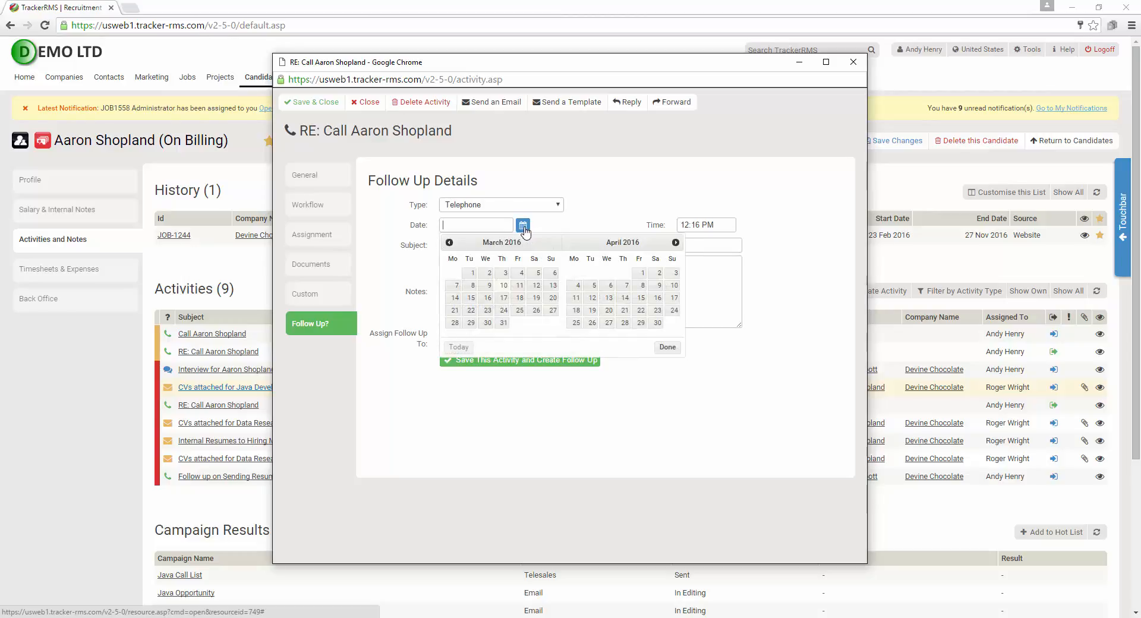
left_click(504, 301)
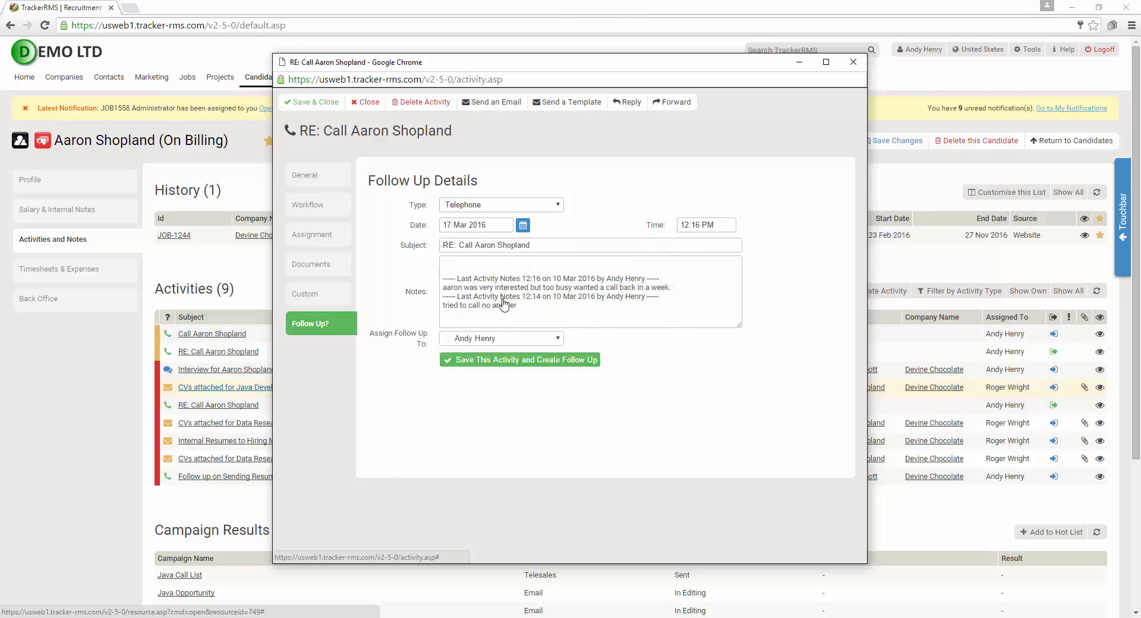
left_click(719, 227)
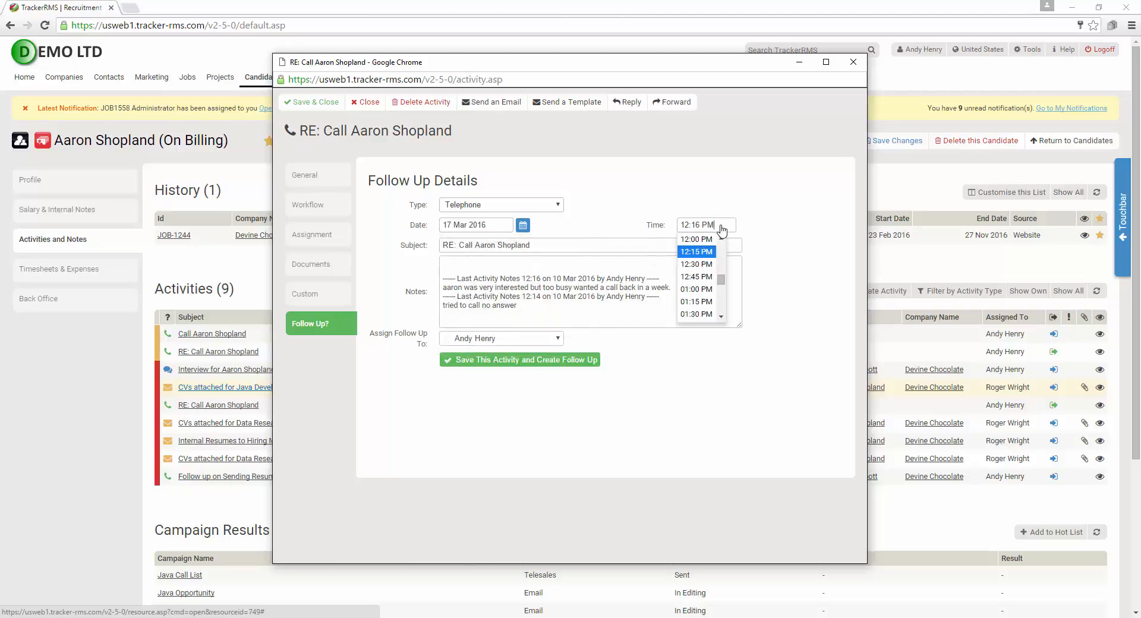
left_click(707, 243)
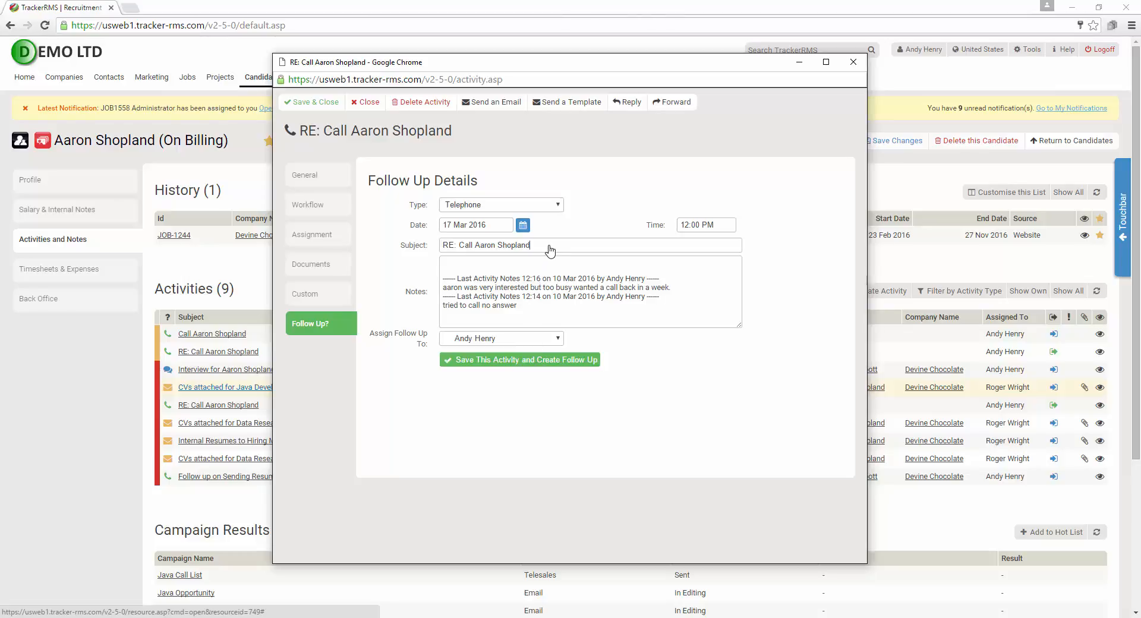
Keep the follow-up assigned to the current user and save the activity with its follow-up
left_click_drag(549, 249, 417, 250)
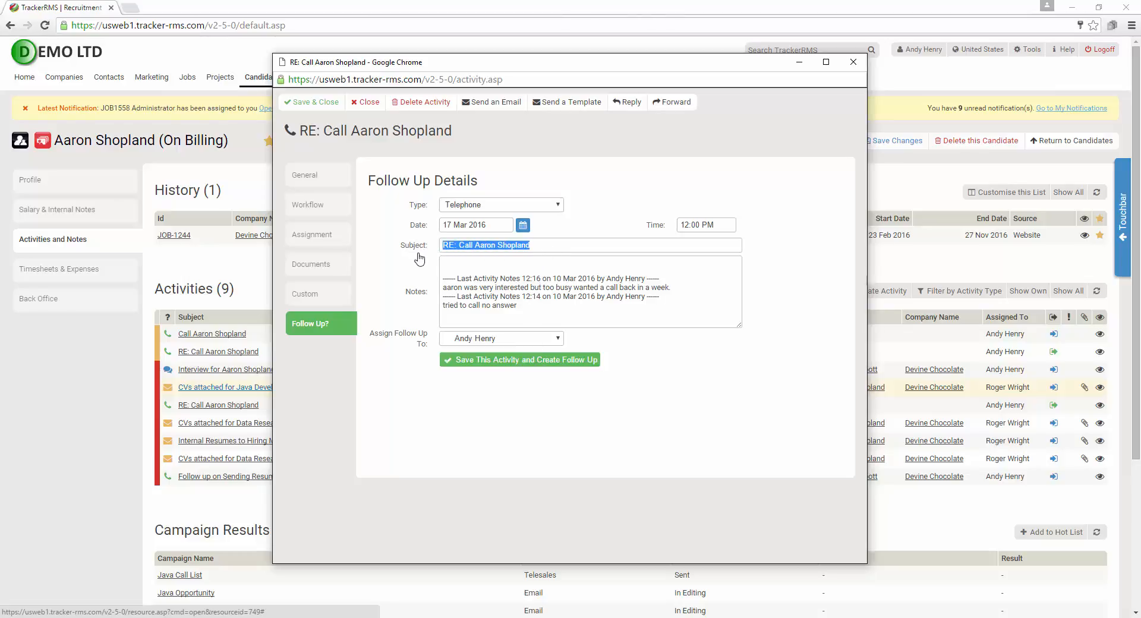
left_click(410, 355)
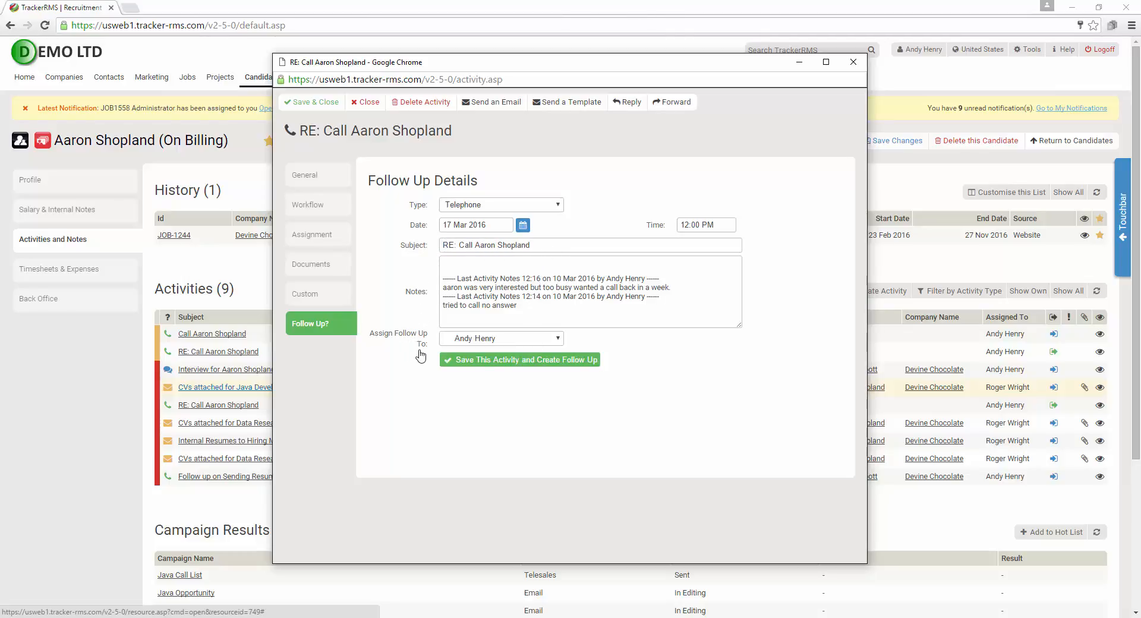
left_click(452, 340)
left_click(453, 343)
left_click(526, 361)
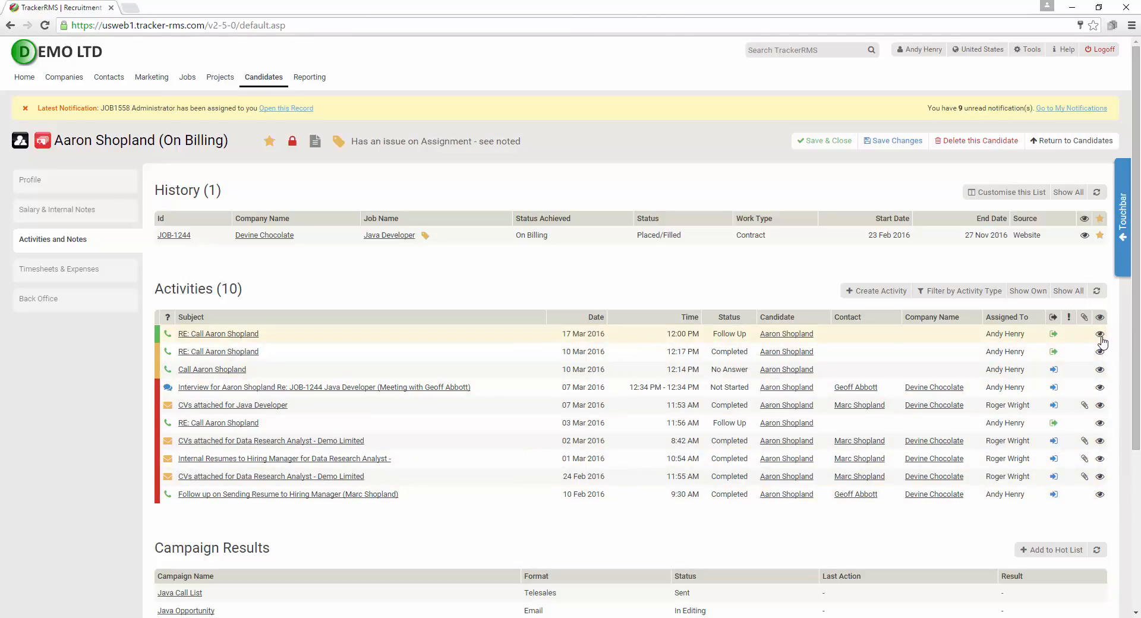
Preview the new 17 Mar 2016 12:00 PM follow-up call in the activity list, then close the preview
mouse_move(1101, 339)
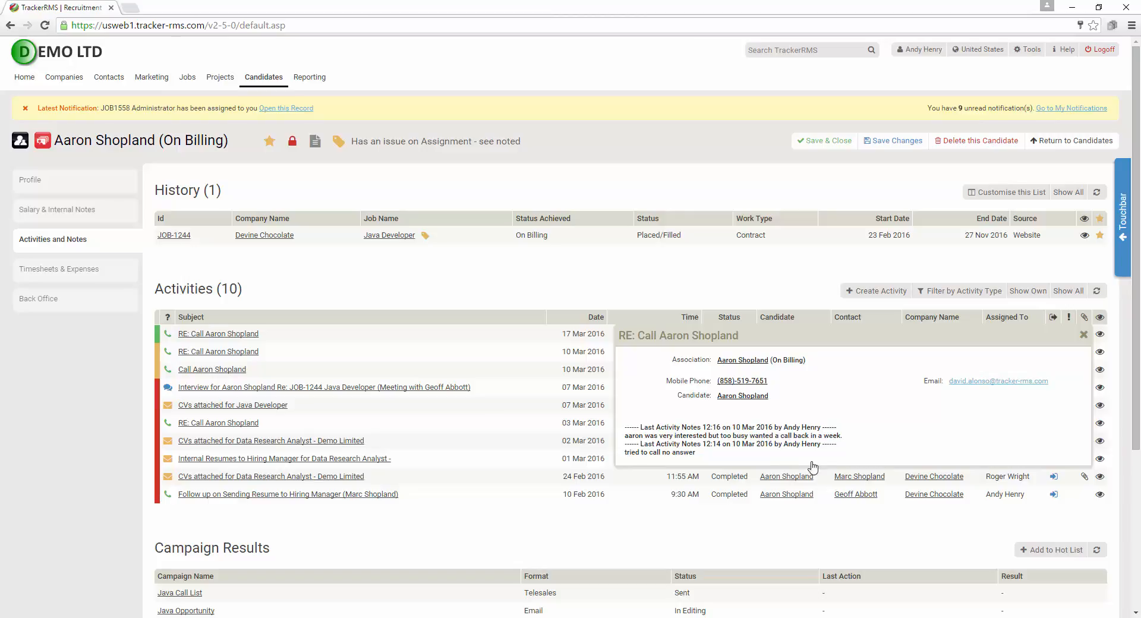
left_click(1085, 336)
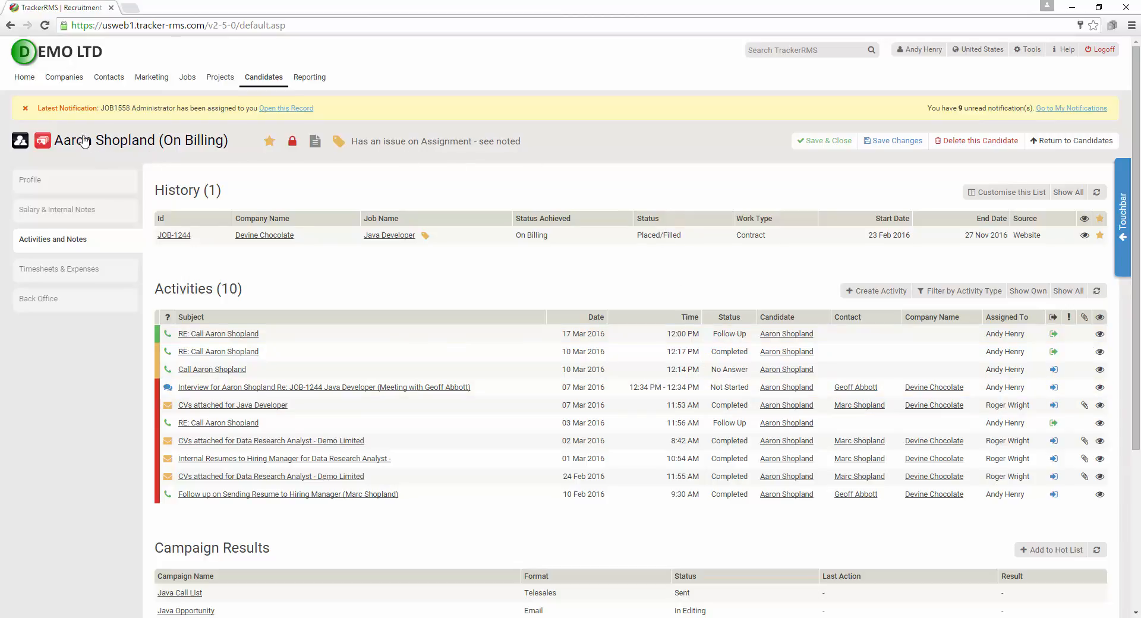
mouse_move(65, 88)
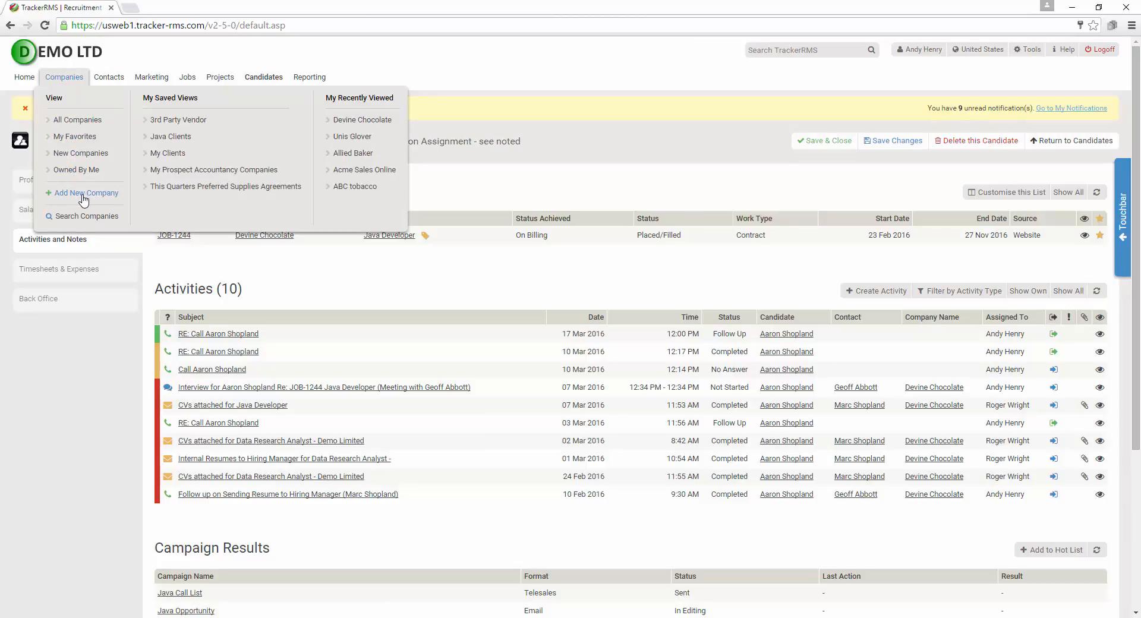
Go to the Companies area and start a new company record
left_click(69, 83)
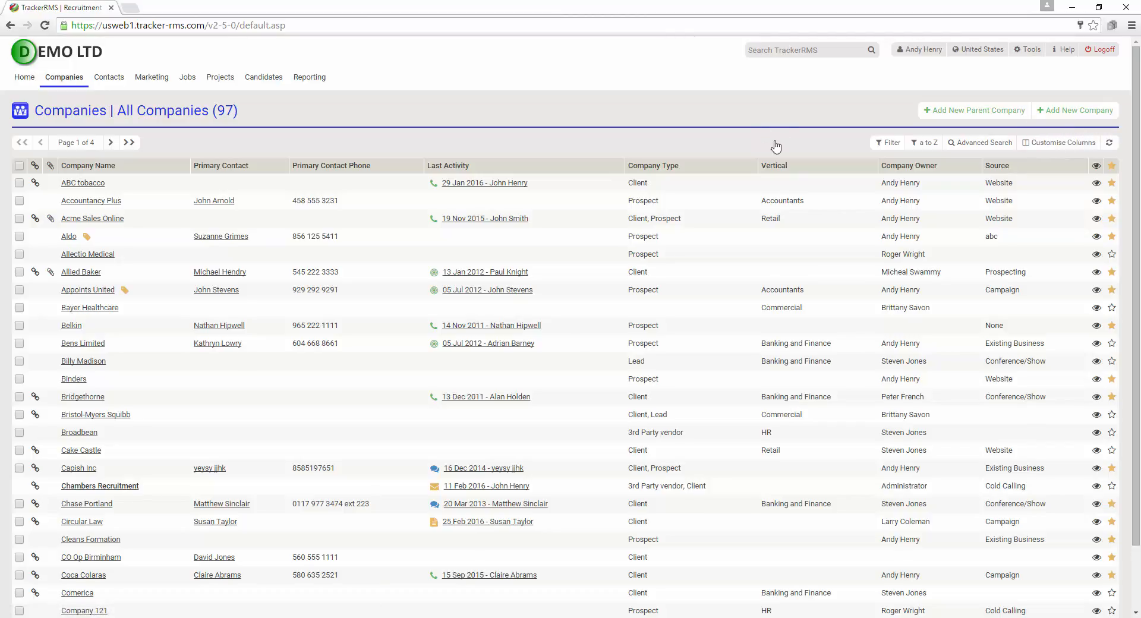
left_click(1072, 113)
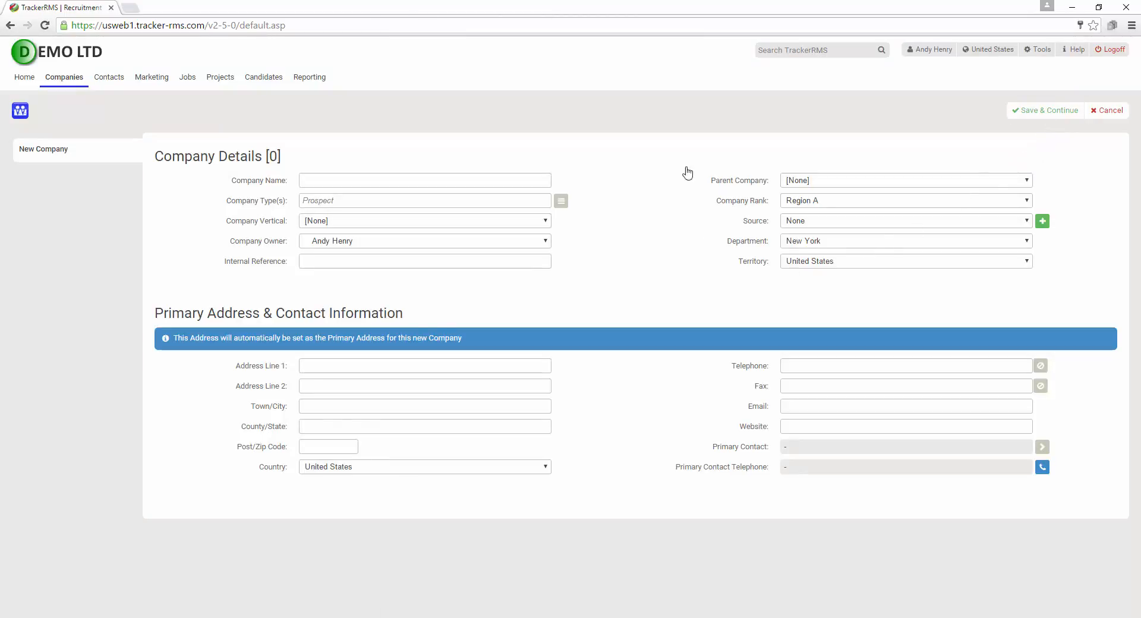
Name the company Test Company, leave its type as Prospect, and choose the Commercial vertical
left_click(414, 179)
left_click(561, 202)
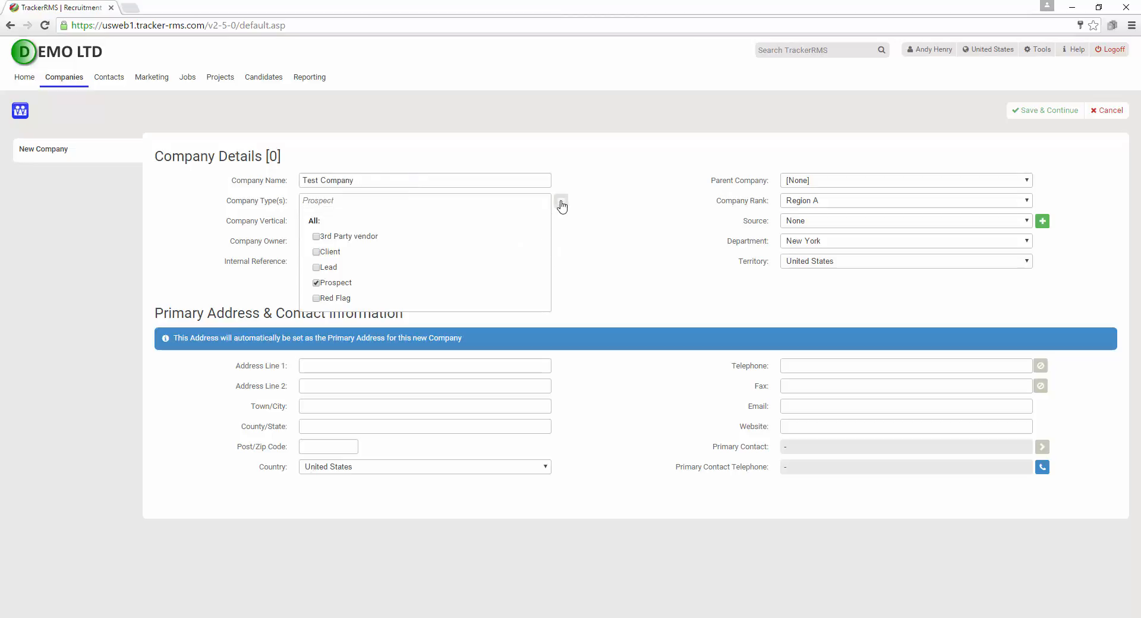
left_click(561, 204)
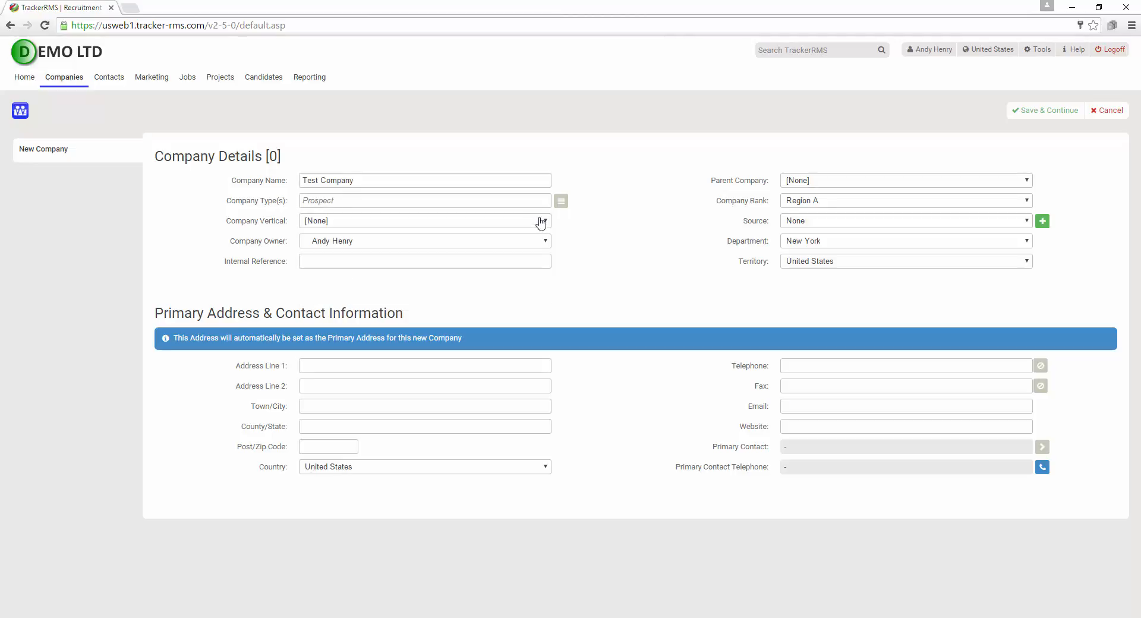
left_click(438, 221)
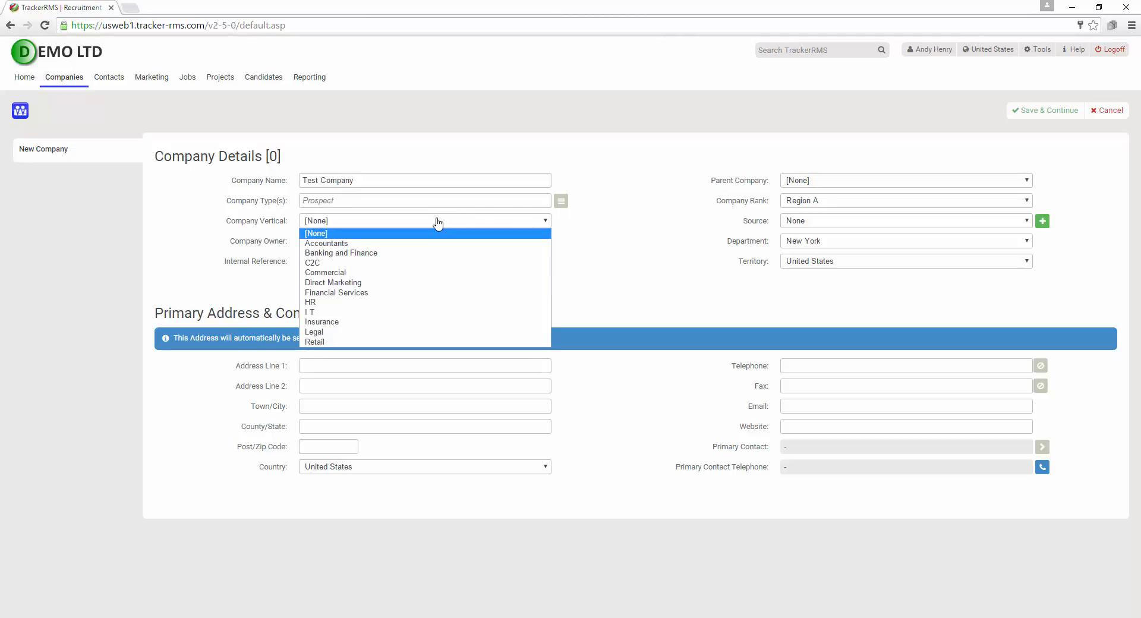
left_click(412, 273)
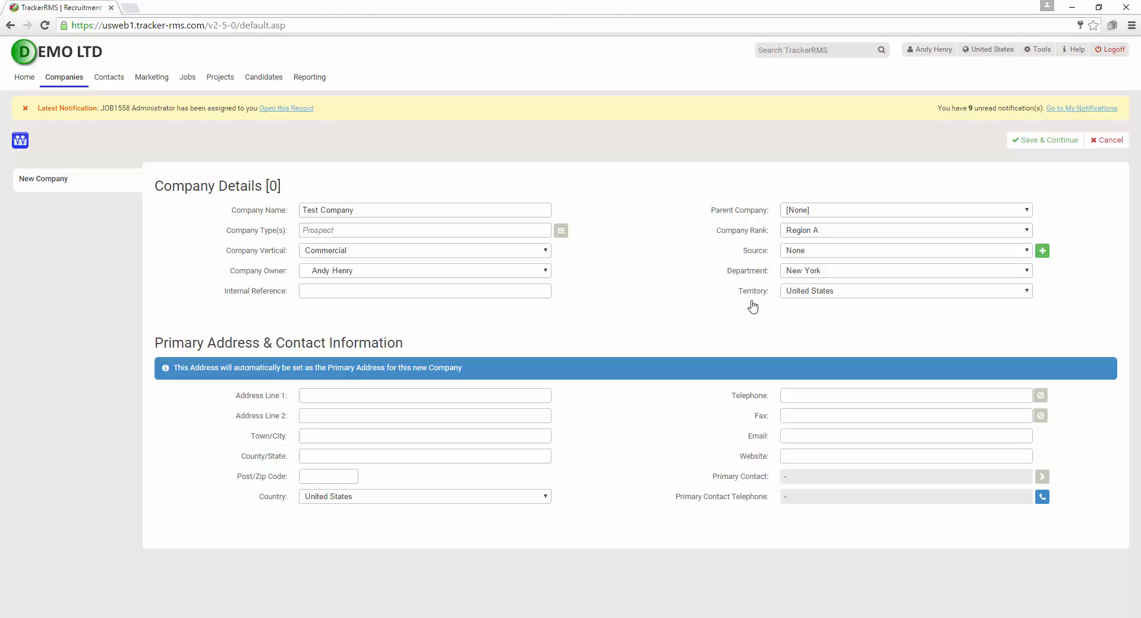
Fill in the company address with town 'San di', state CA and zip code starting 91
left_click(439, 400)
type("San diego")
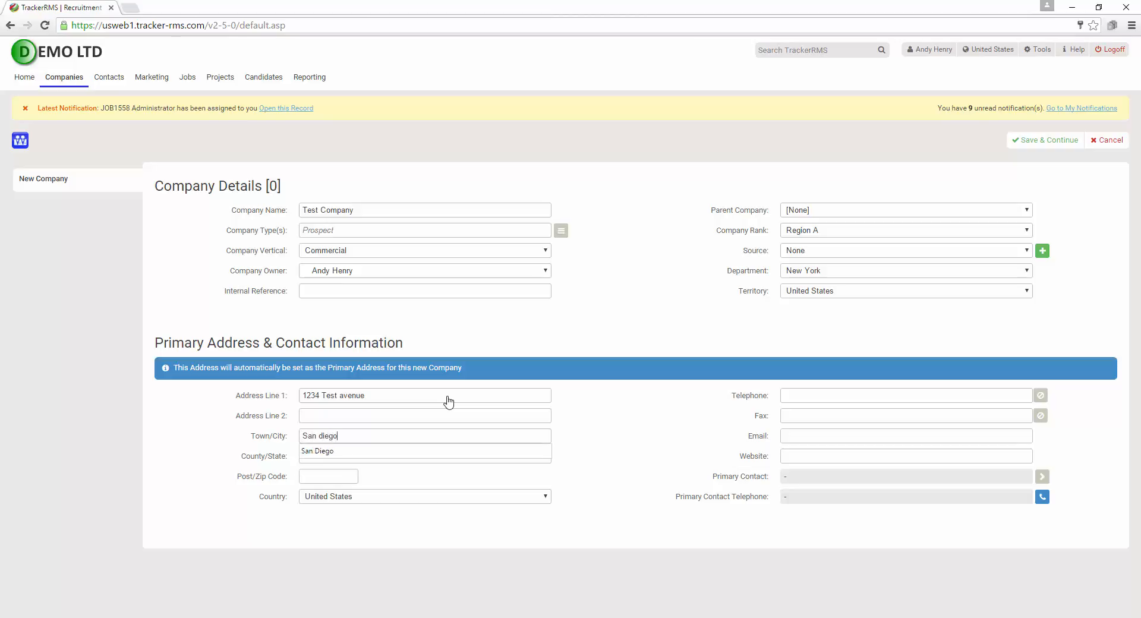
key("Tab")
type("C")
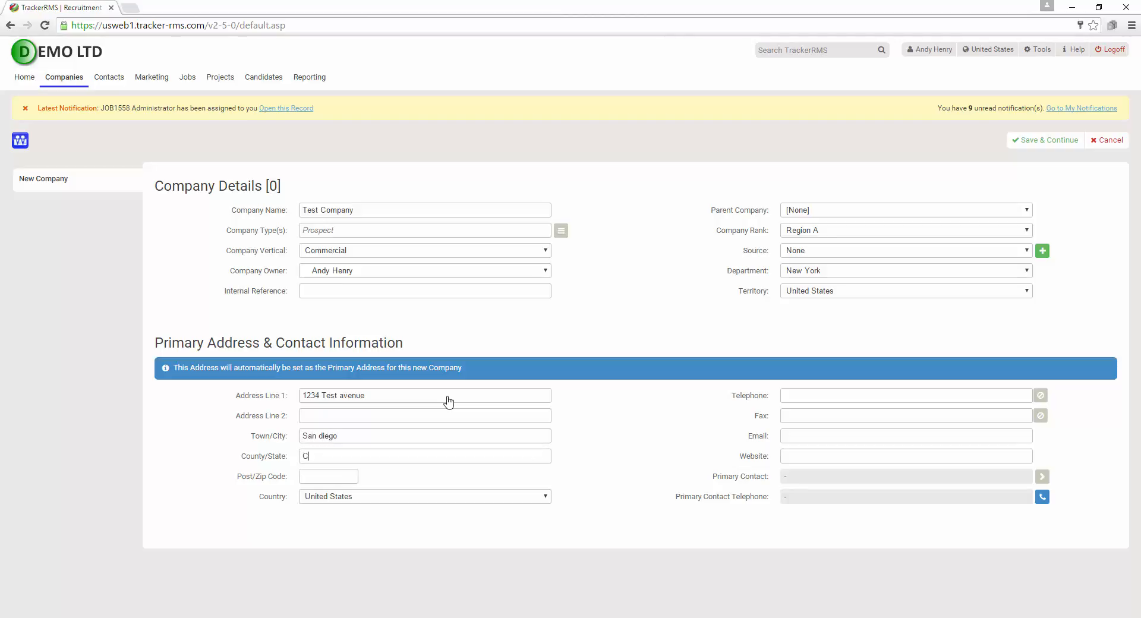
type("A")
key("Tab")
type("91211")
Save the company, renaming it Test Company 2 after the duplicate-name warning
left_click(812, 397)
left_click(1047, 141)
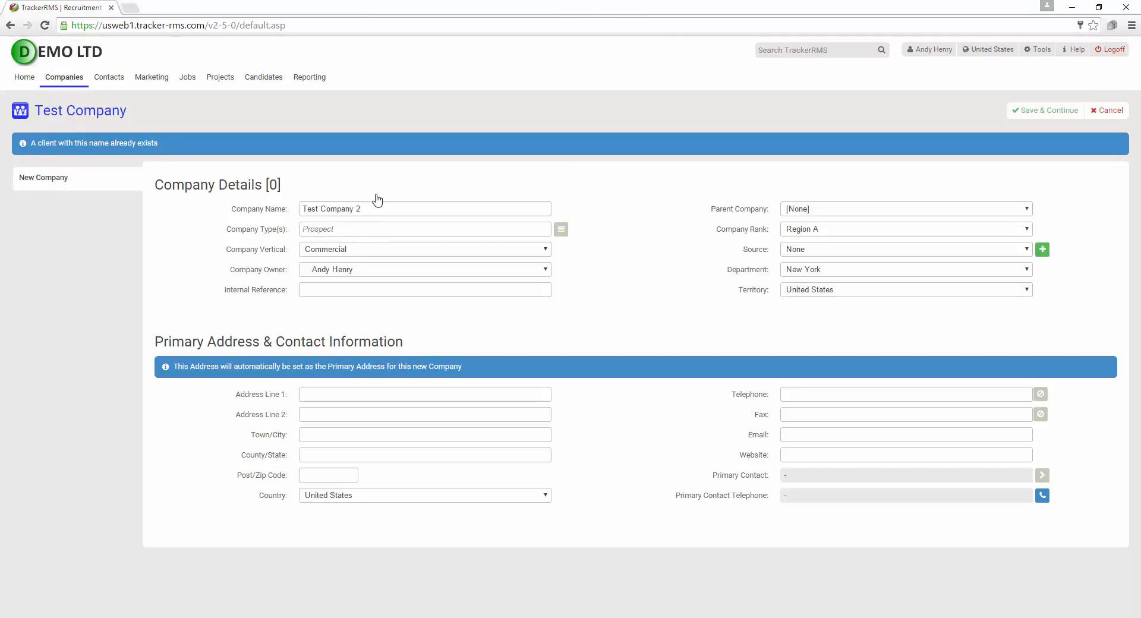
left_click(1052, 119)
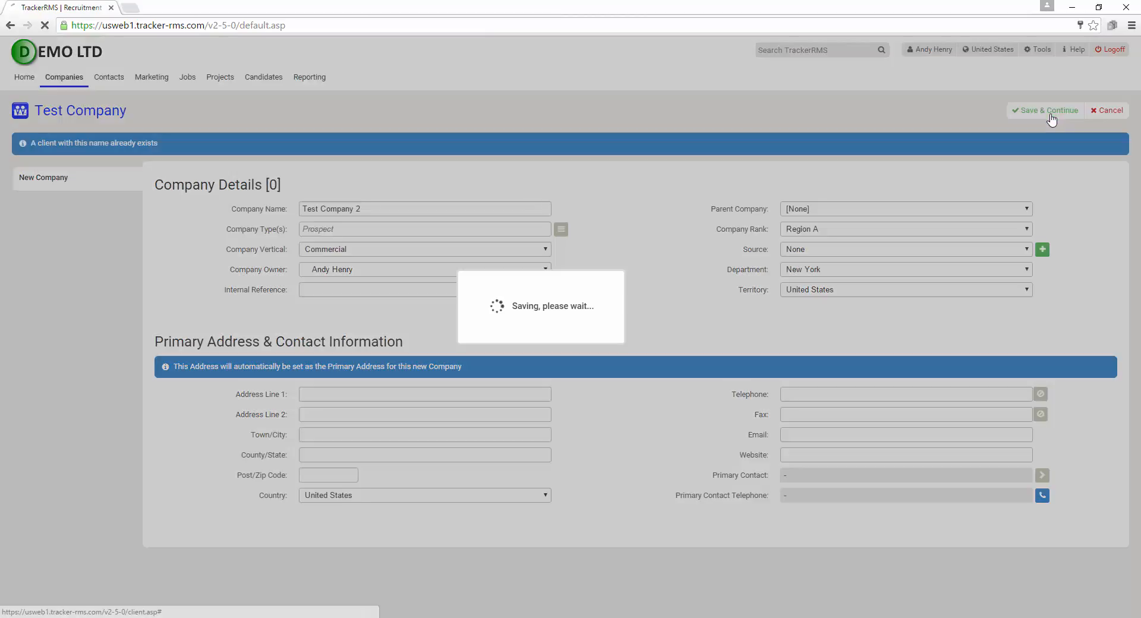
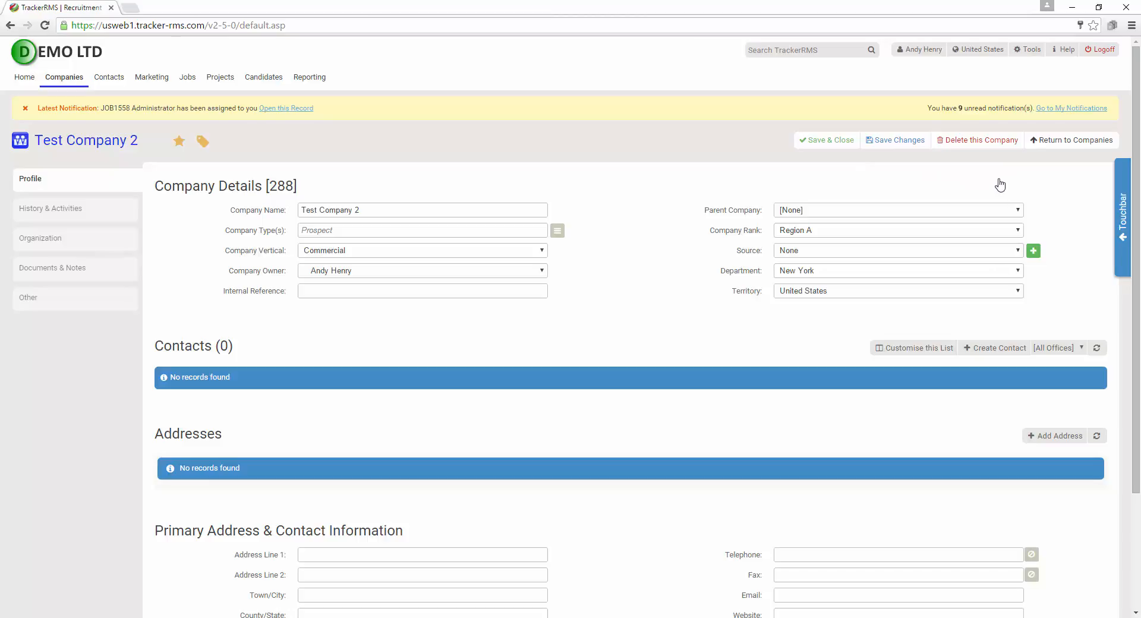
Add a primary Headquarter address, 1234 Test avenue, san diego, CA 91212, and reload the company page
left_click(1122, 221)
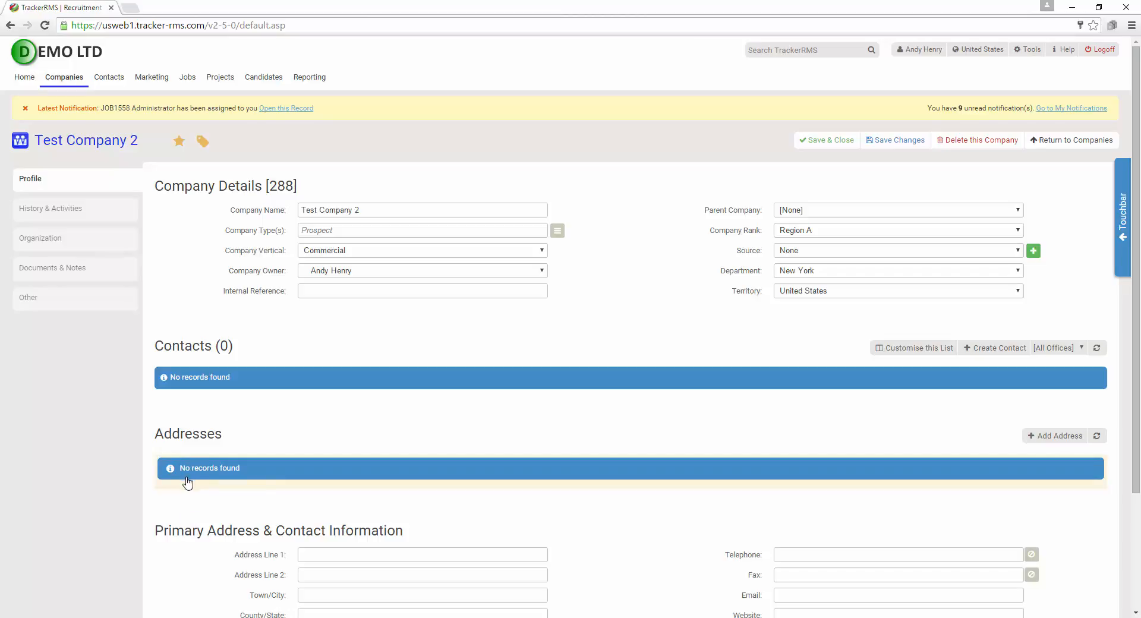
scroll(184, 500, "down", 3)
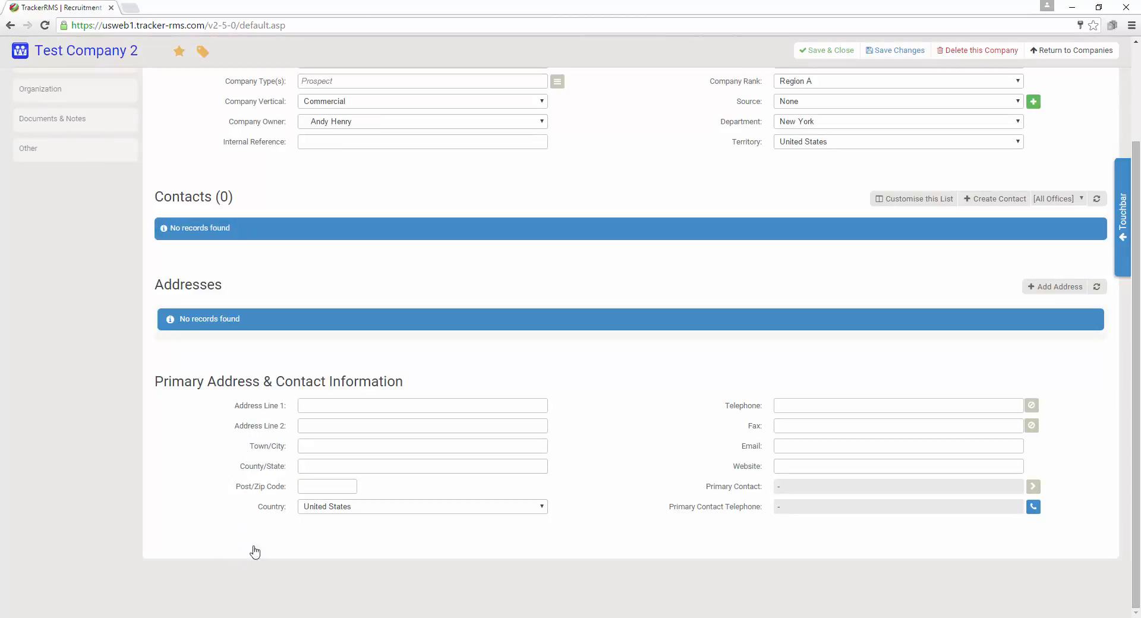
left_click(1041, 288)
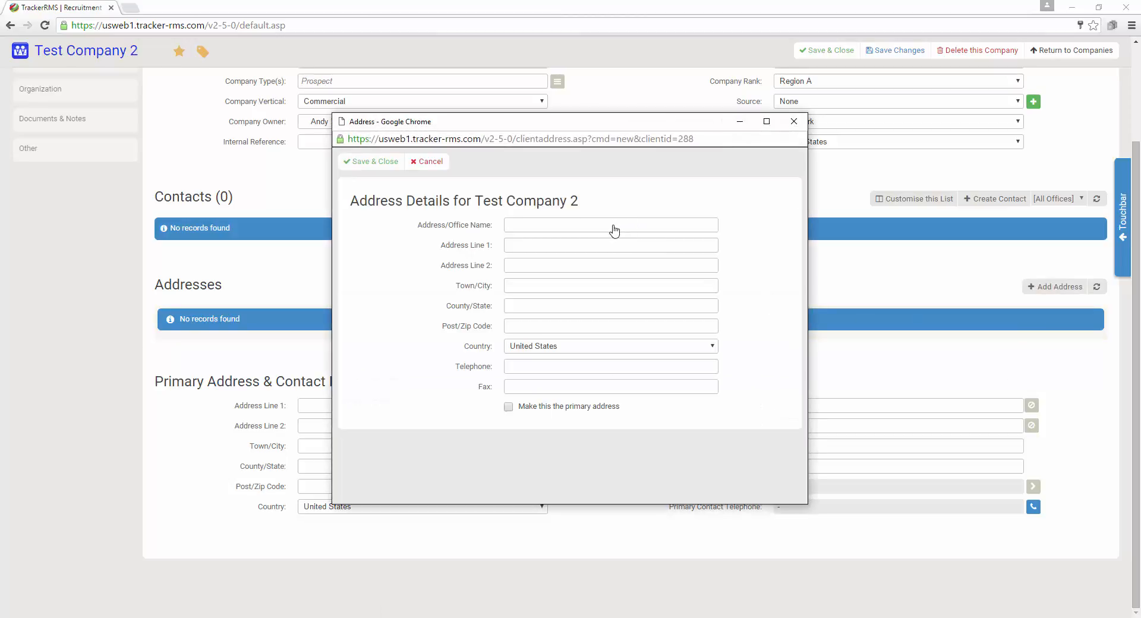
type("1234")
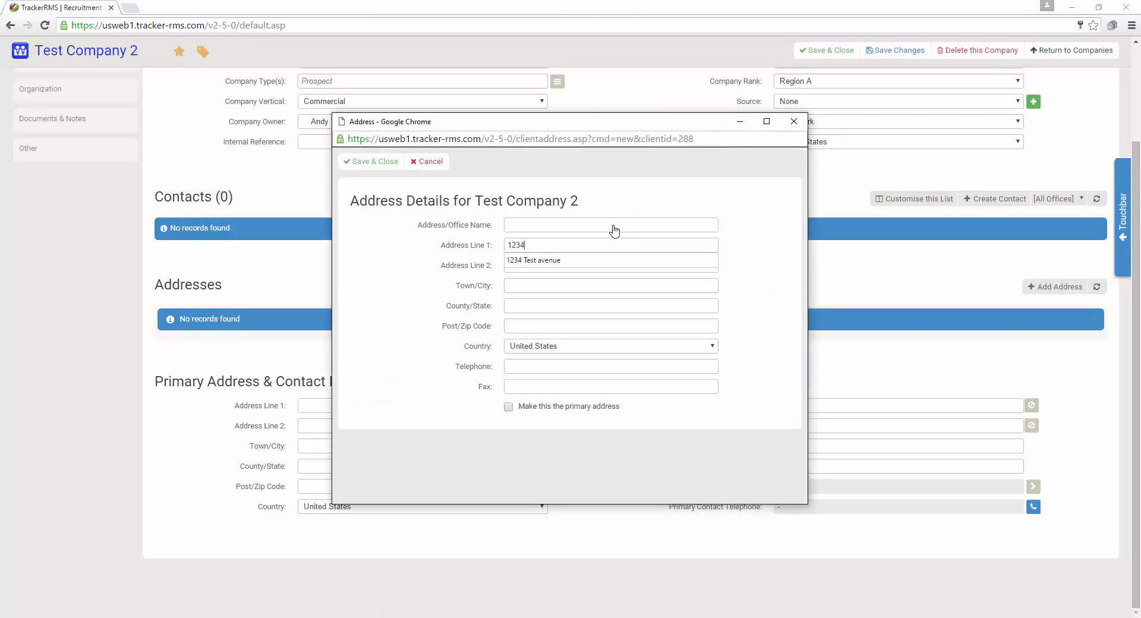
key("Down")
key("Return")
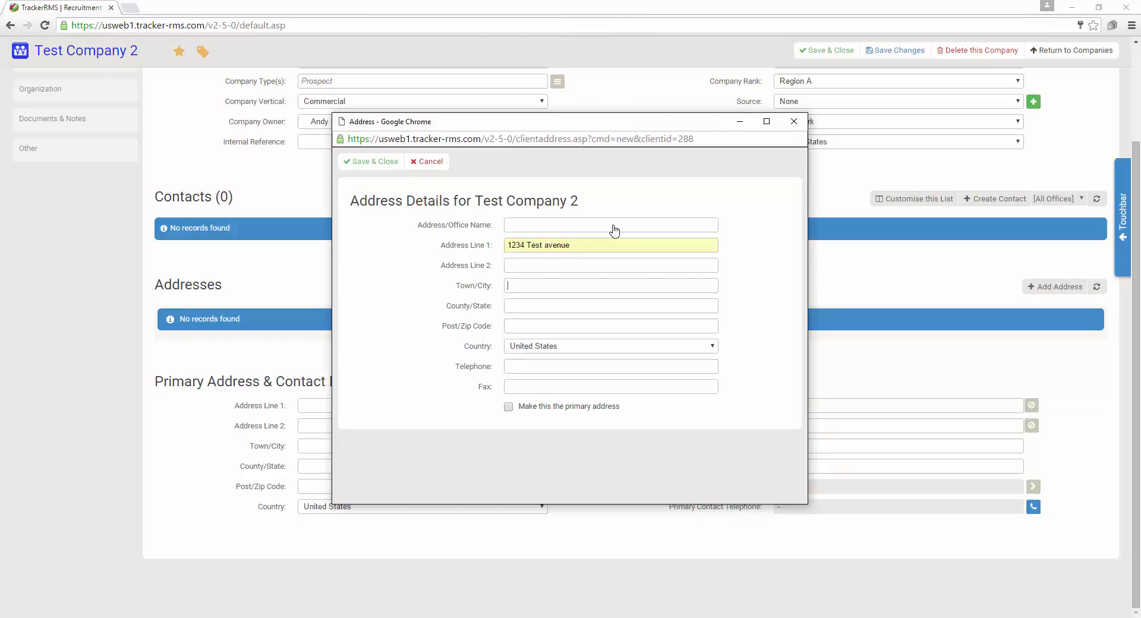
type("san diego")
type("CA")
type("91212")
left_click(509, 408)
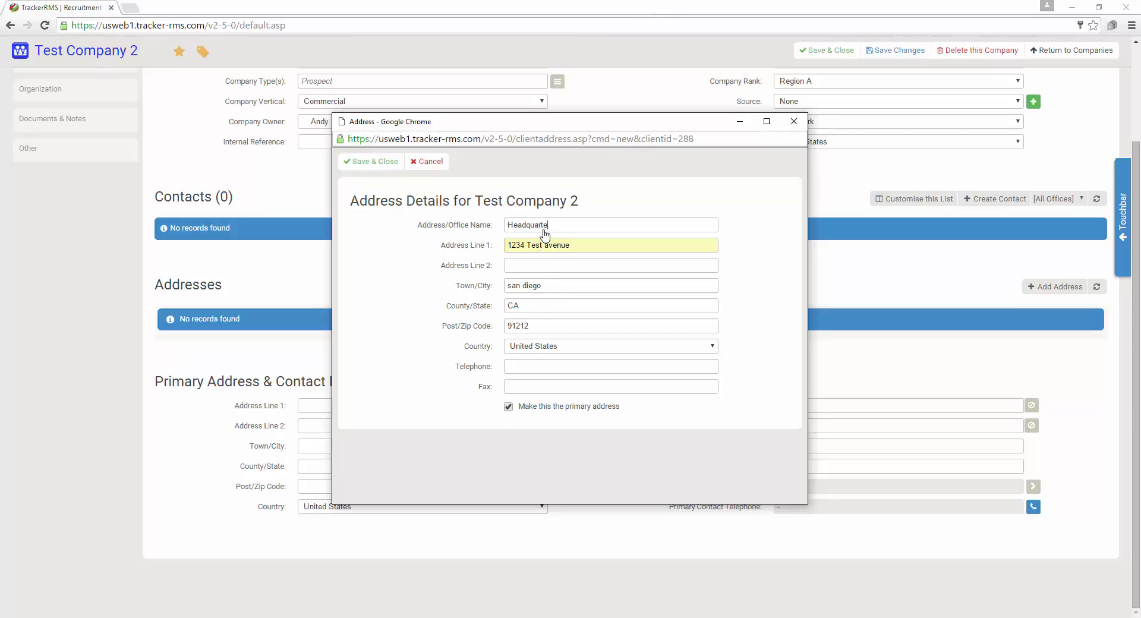
left_click(365, 162)
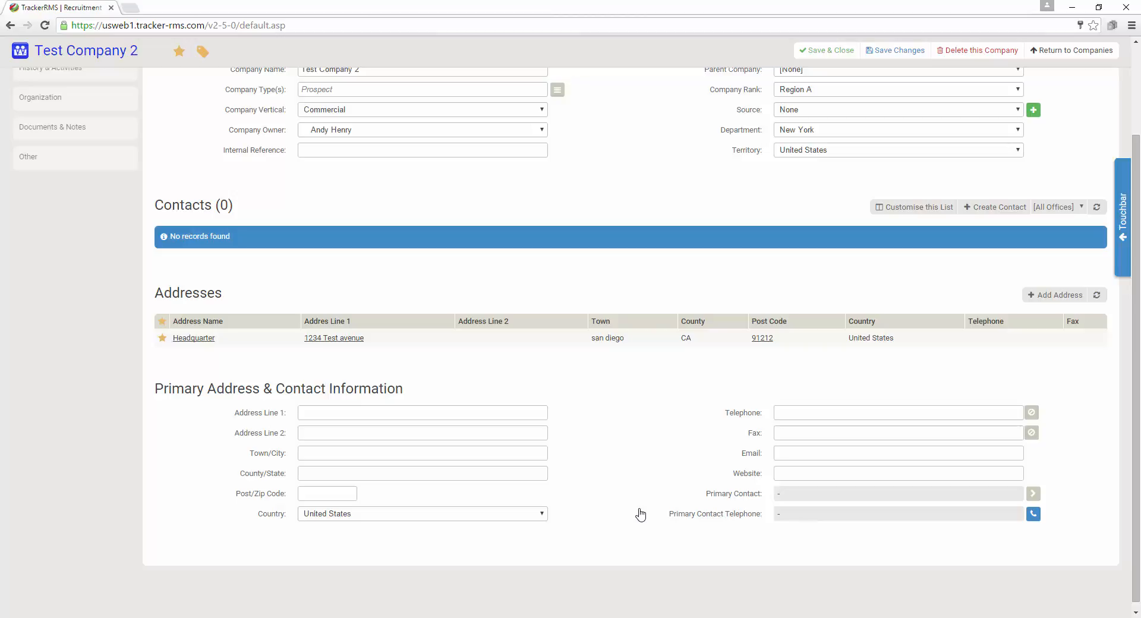
key("F5")
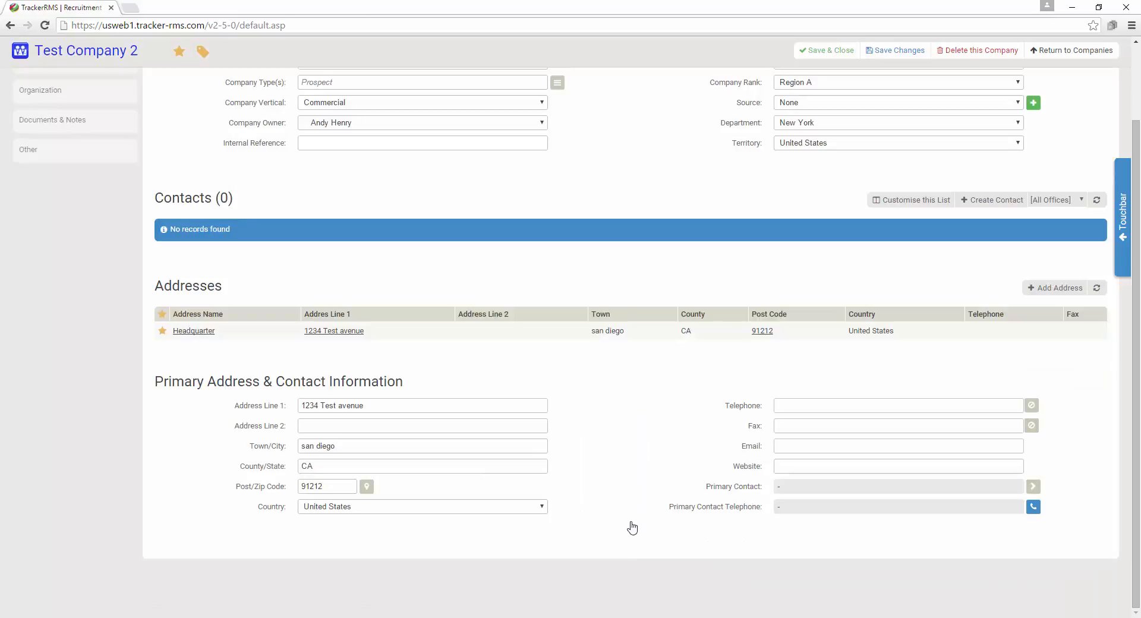
scroll(631, 527, "up", 2)
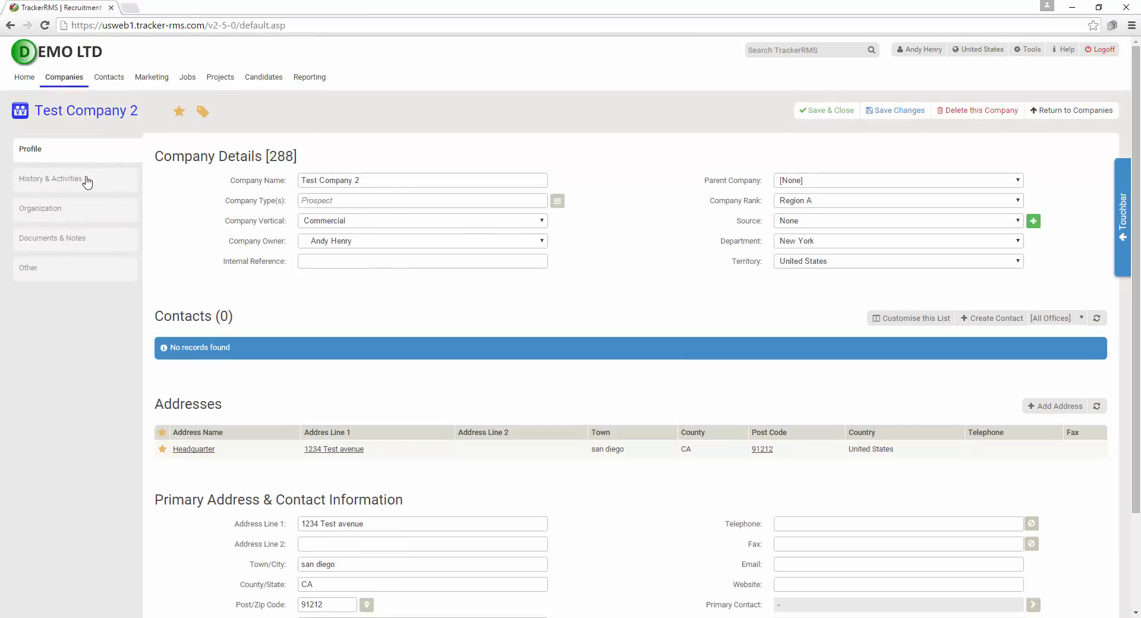
left_click(88, 180)
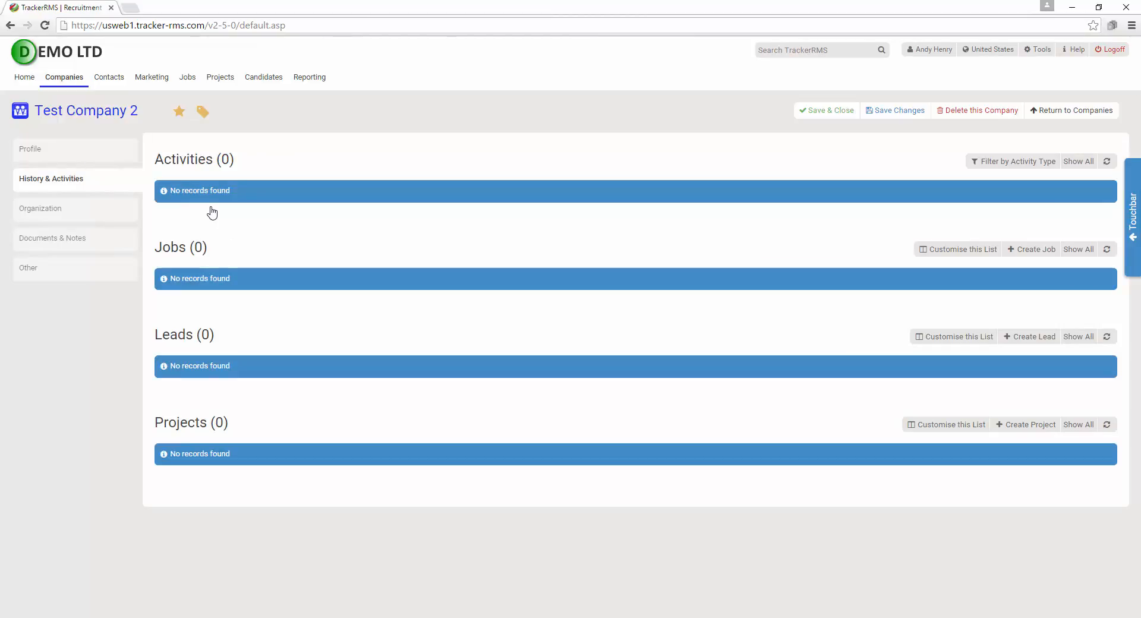
left_click(76, 215)
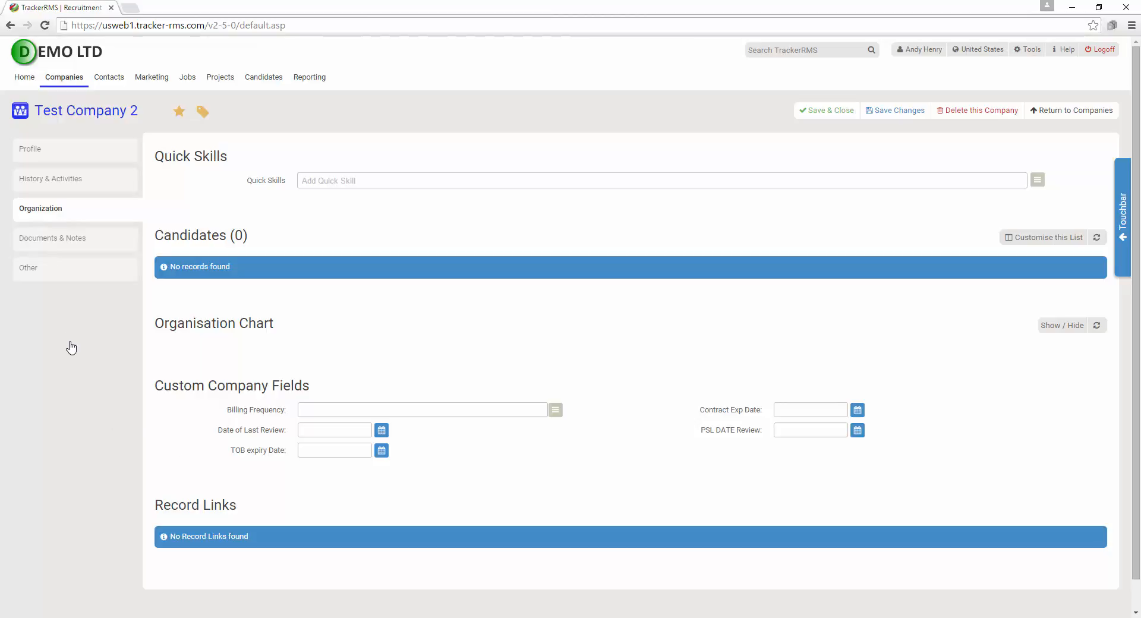
left_click(62, 243)
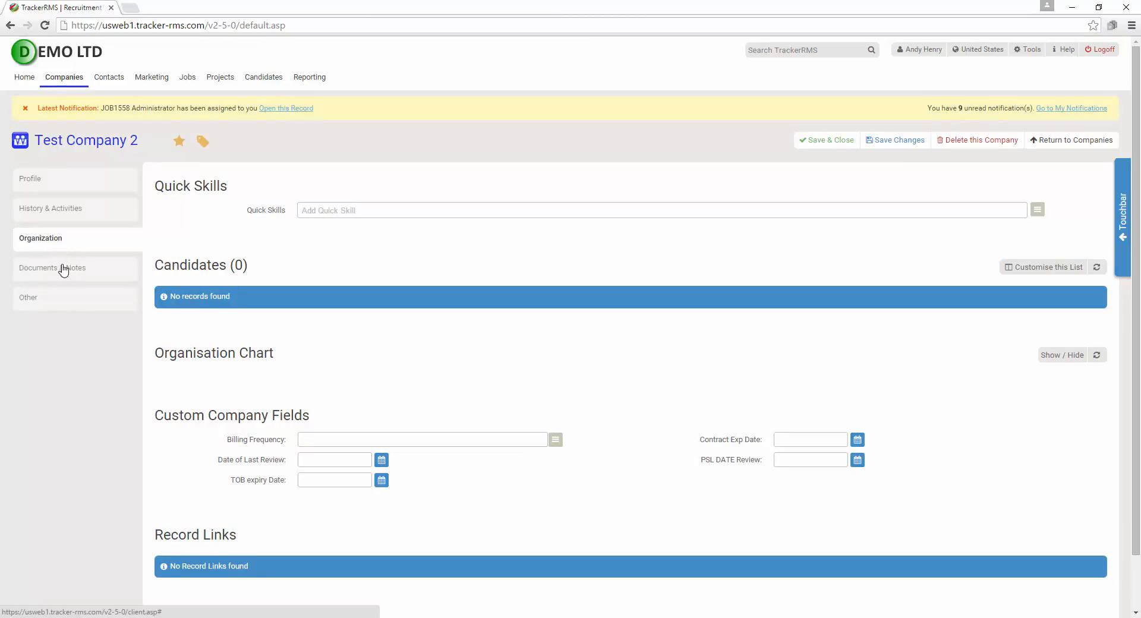
left_click(64, 269)
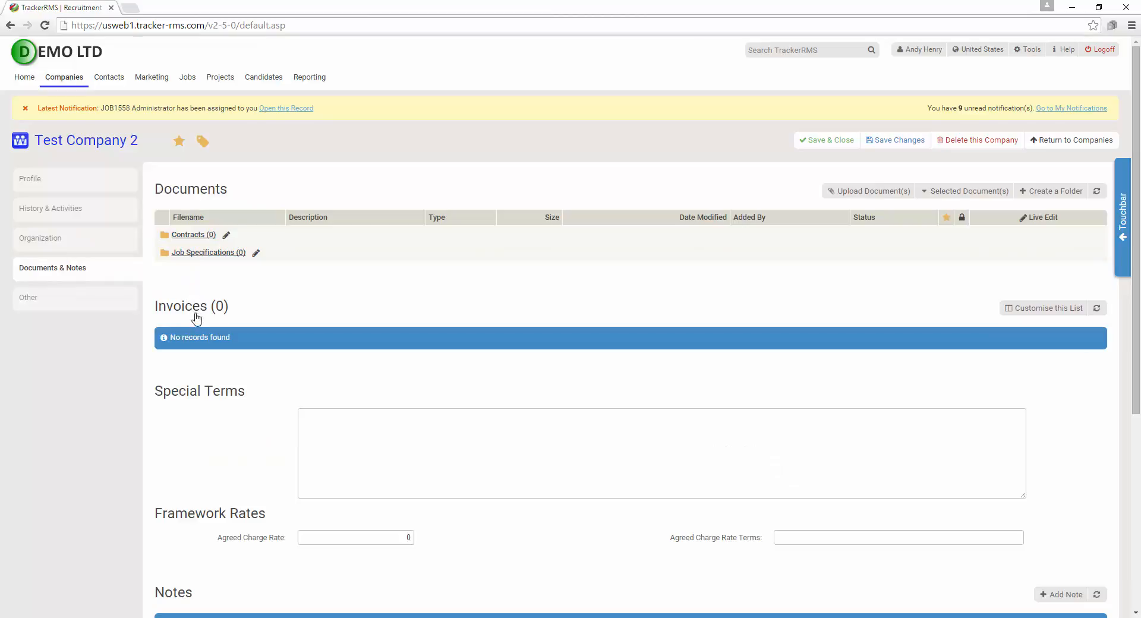
scroll(194, 374, "down", 1)
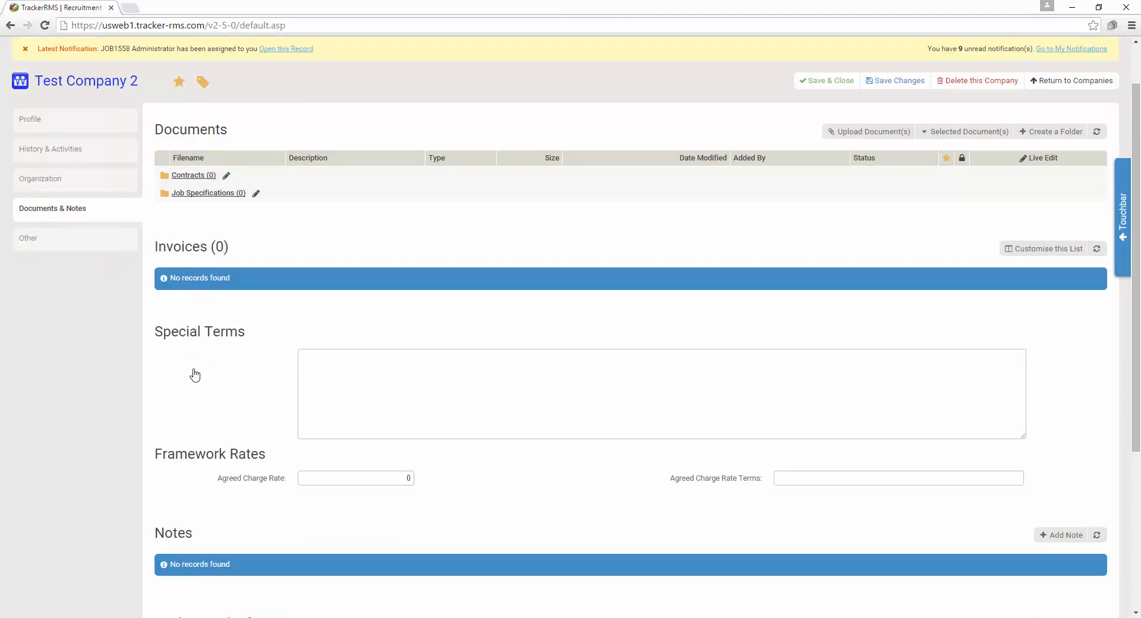
scroll(194, 374, "down", 2)
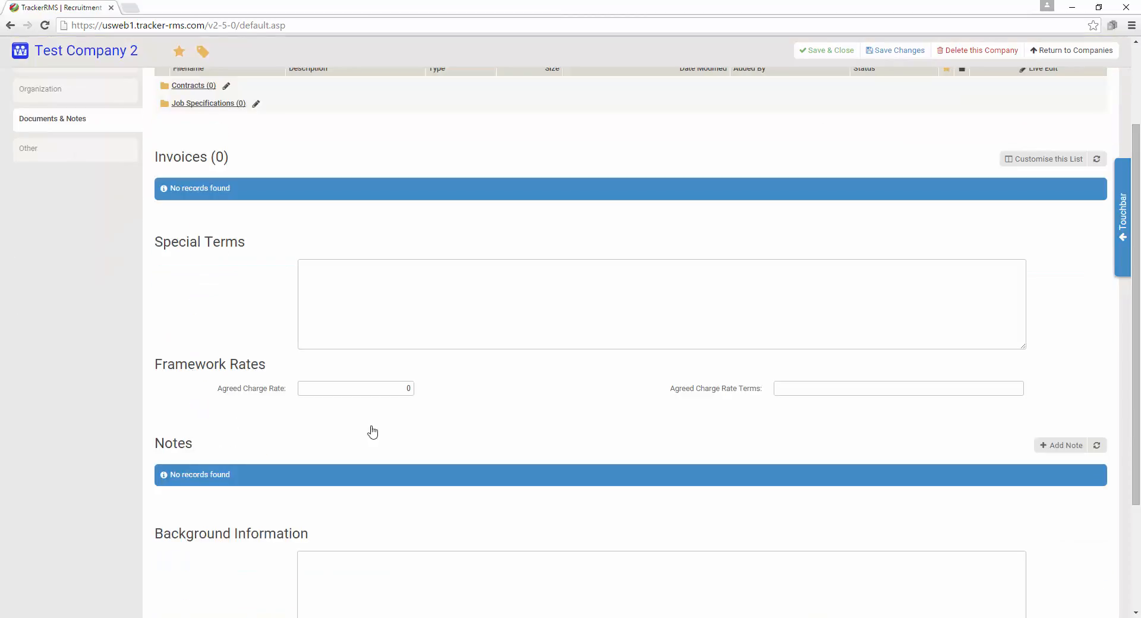
scroll(571, 420, "down", 3)
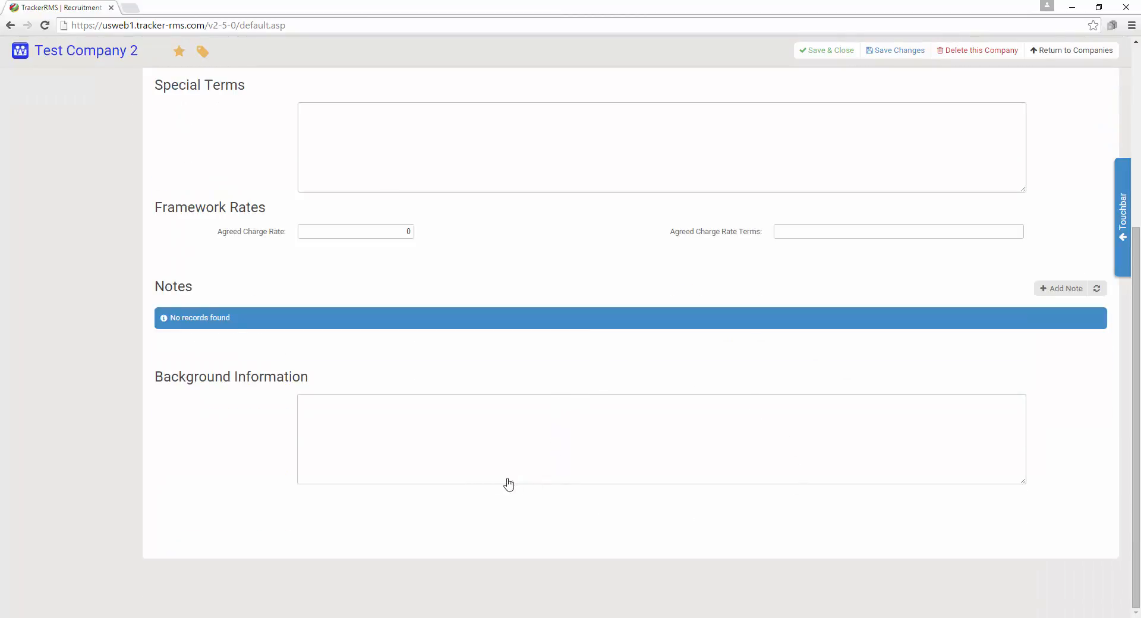
scroll(507, 483, "up", 5)
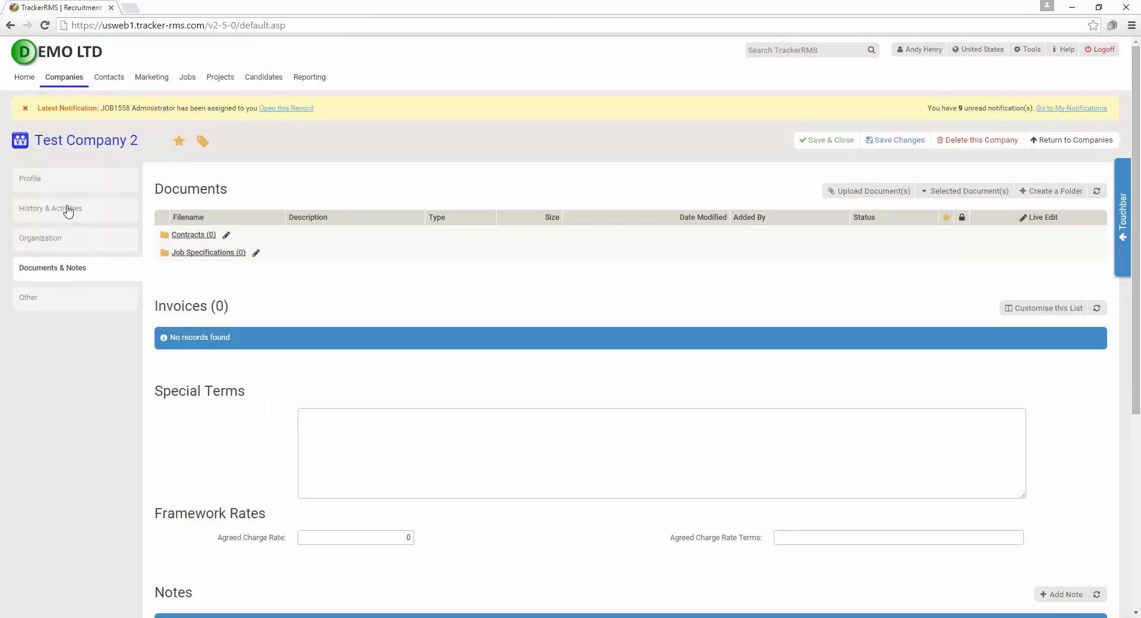
left_click(63, 182)
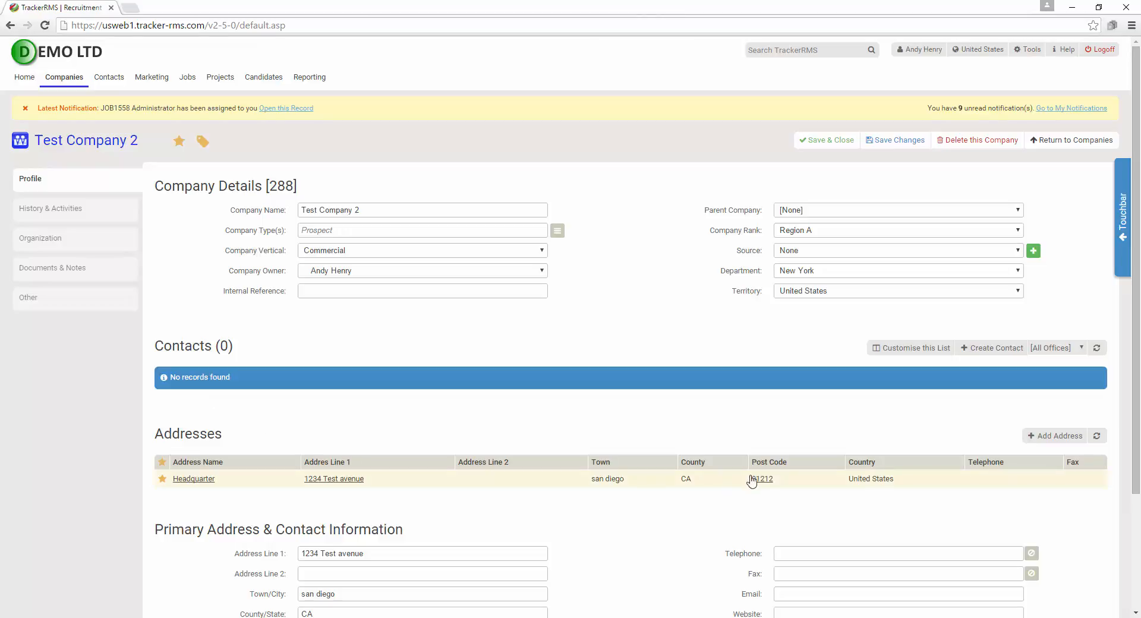
left_click(988, 350)
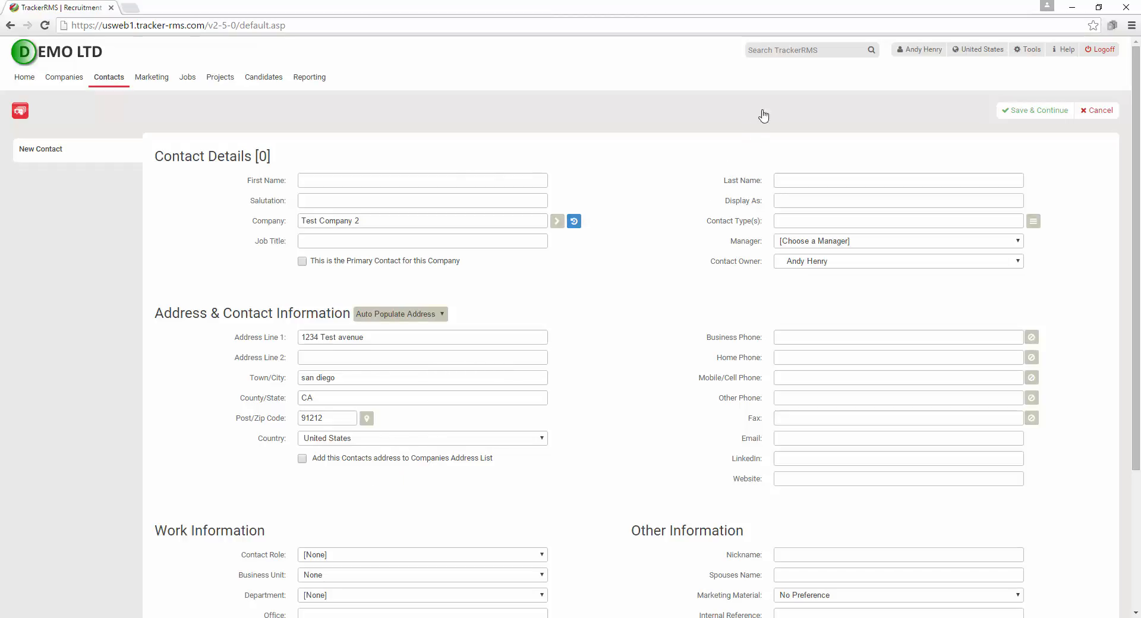
left_click(775, 55)
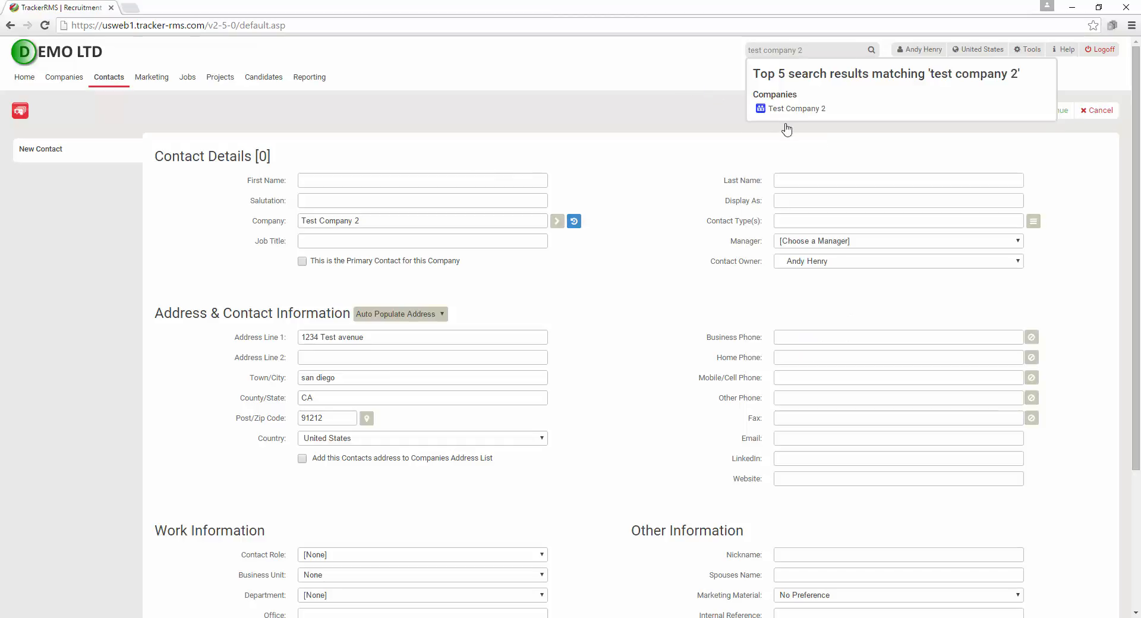
mouse_move(76, 85)
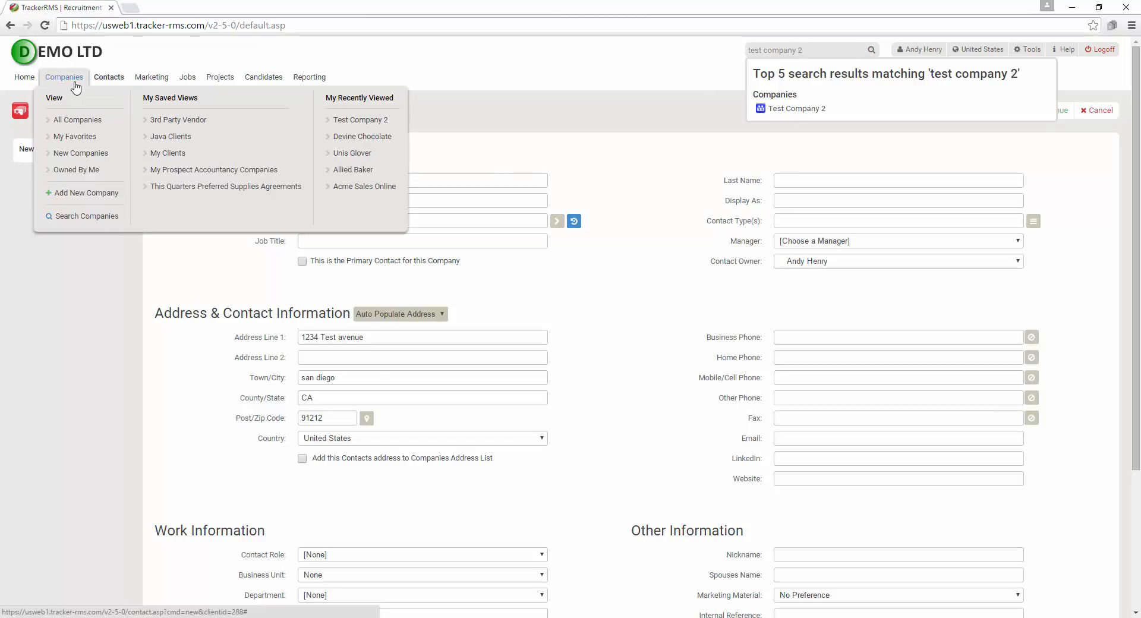
left_click(355, 121)
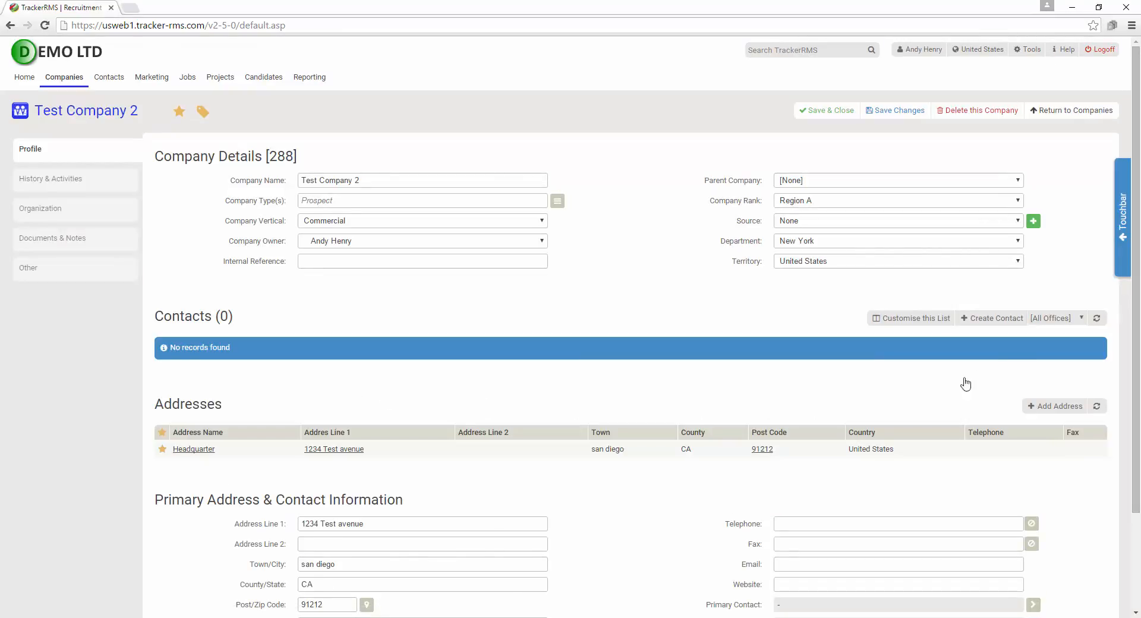
Create a new Test Company 2 contact from quick actions and enter the contact's first and last name
left_click(1122, 225)
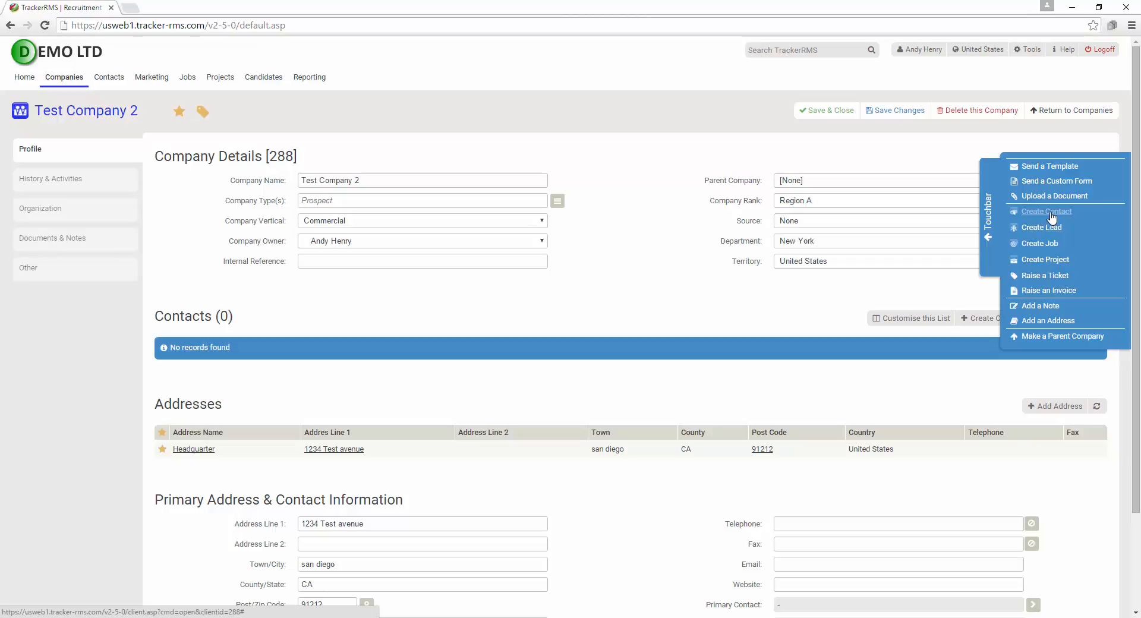
left_click(1050, 218)
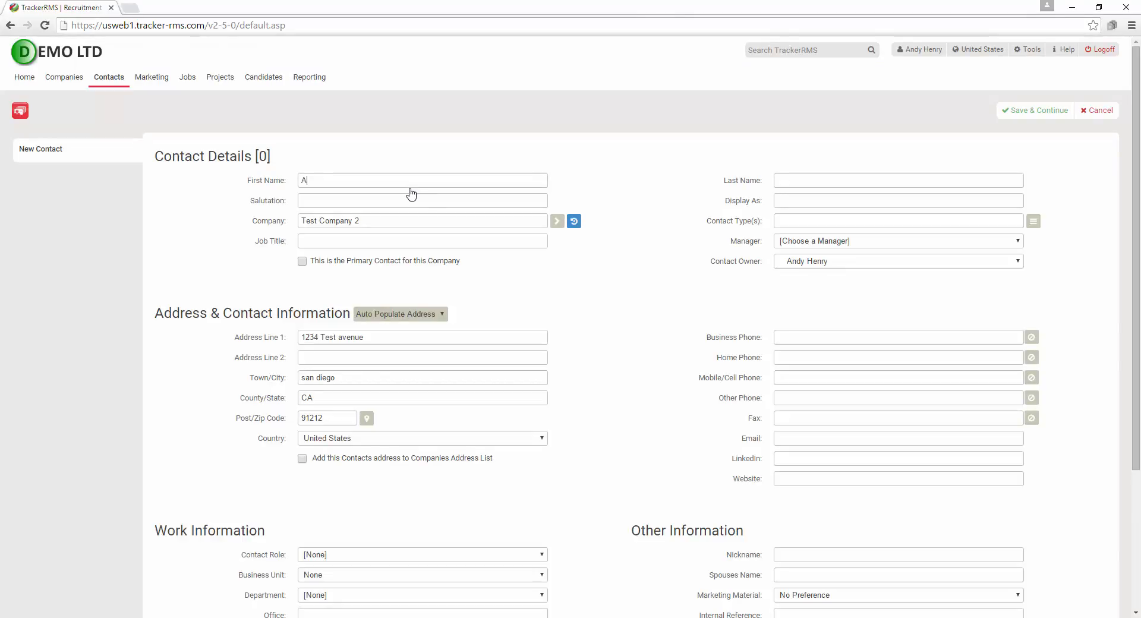
type("ndy")
key("BackSpace")
key("BackSpace")
key("BackSpace")
key("BackSpace")
key("BackSpace")
left_click(790, 183)
type("S")
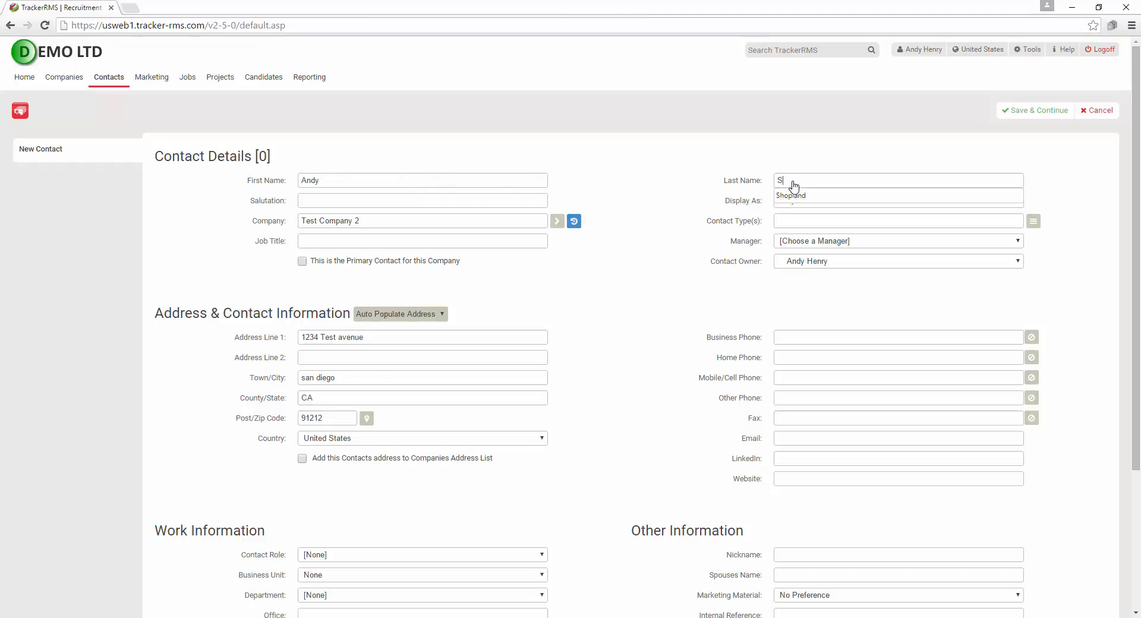
type("mith")
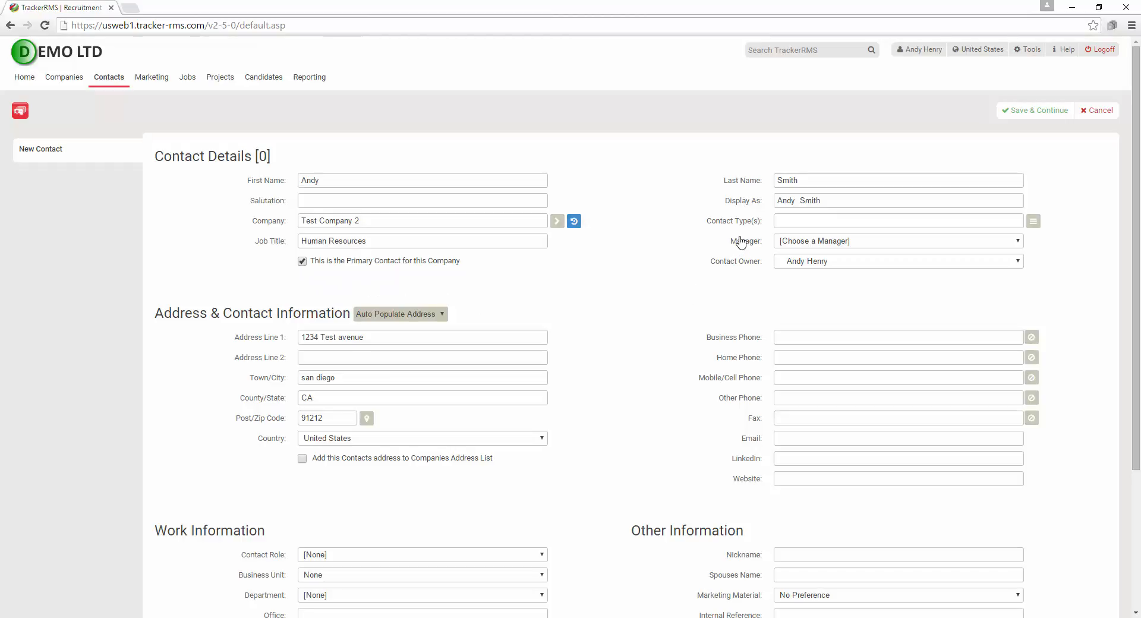
Set the contact type to Prospect and enter the contact's mobile number and e-mail address
left_click(1033, 221)
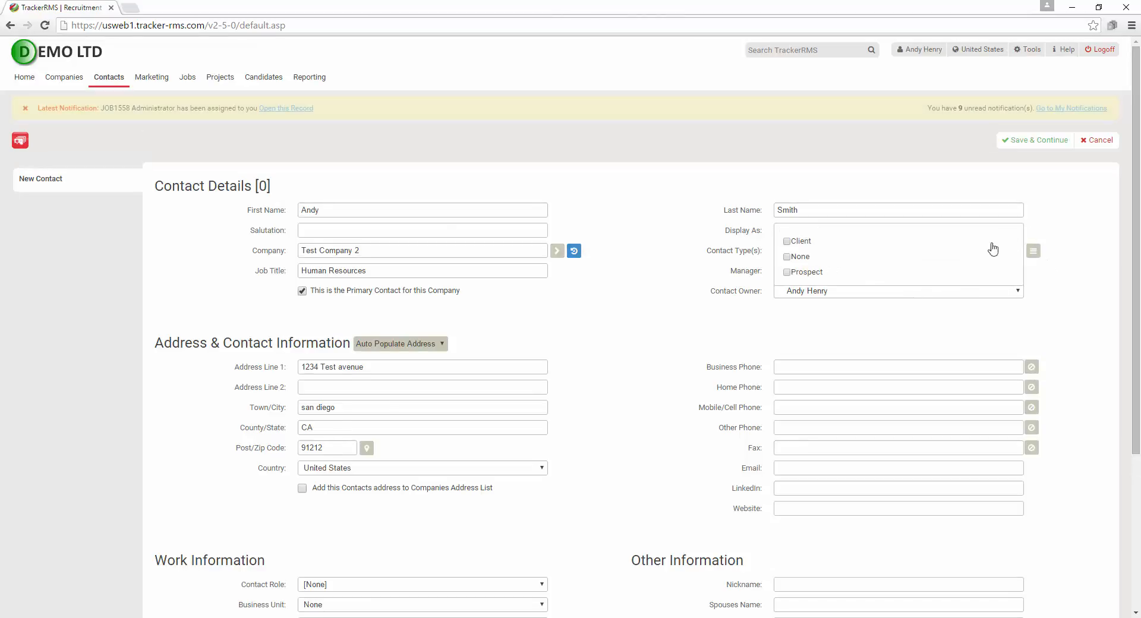
left_click(786, 272)
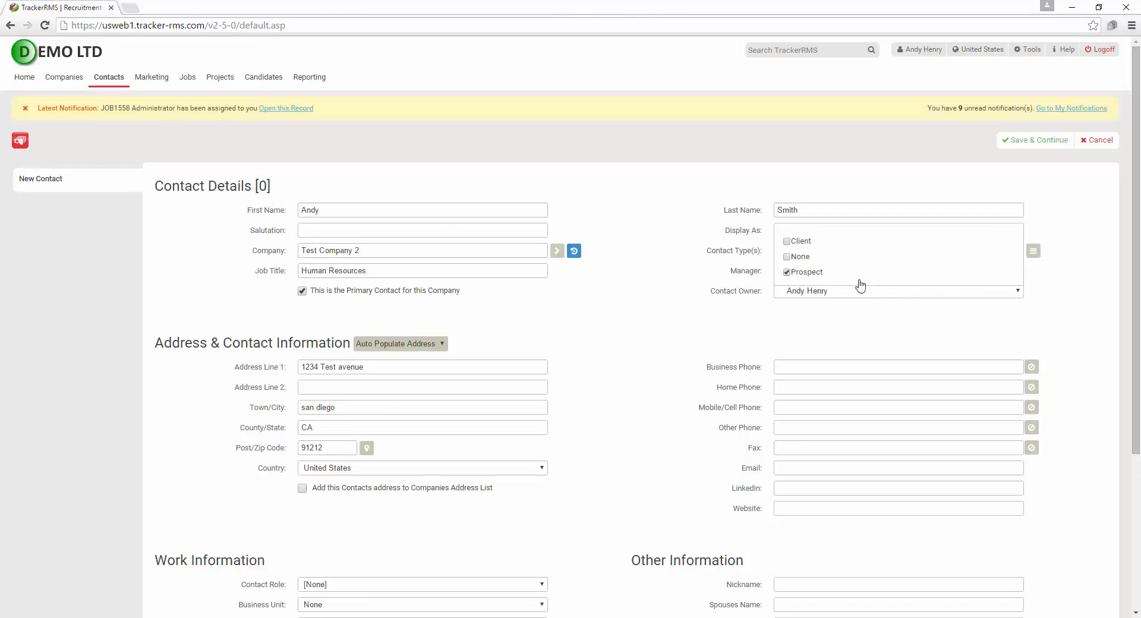
left_click(1033, 252)
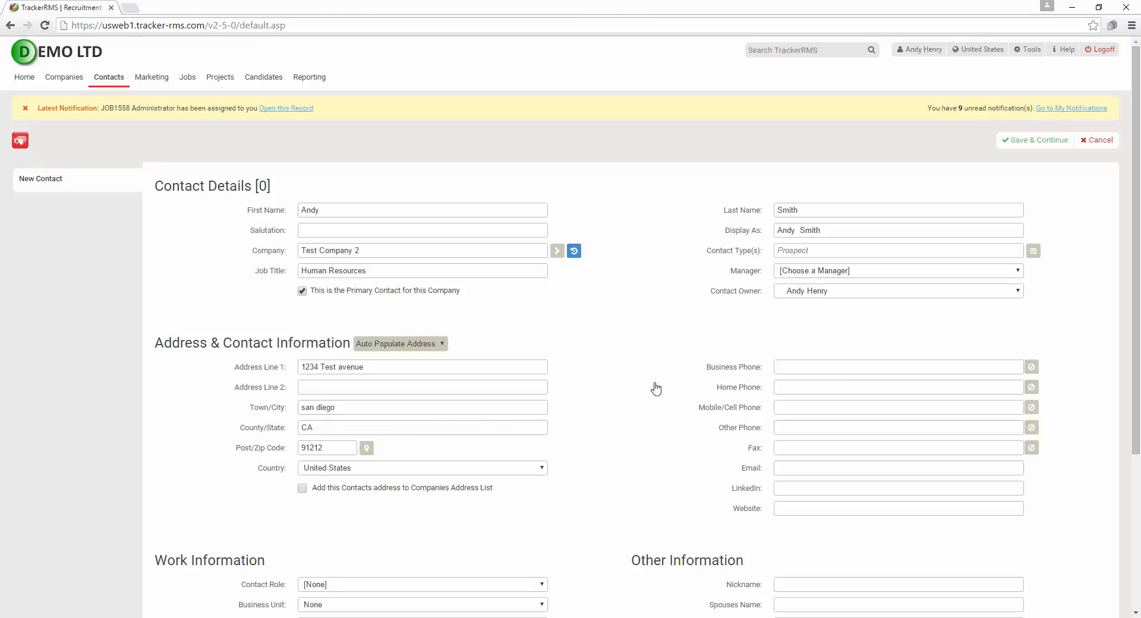
scroll(653, 434, "down", 3)
scroll(654, 434, "down", 1)
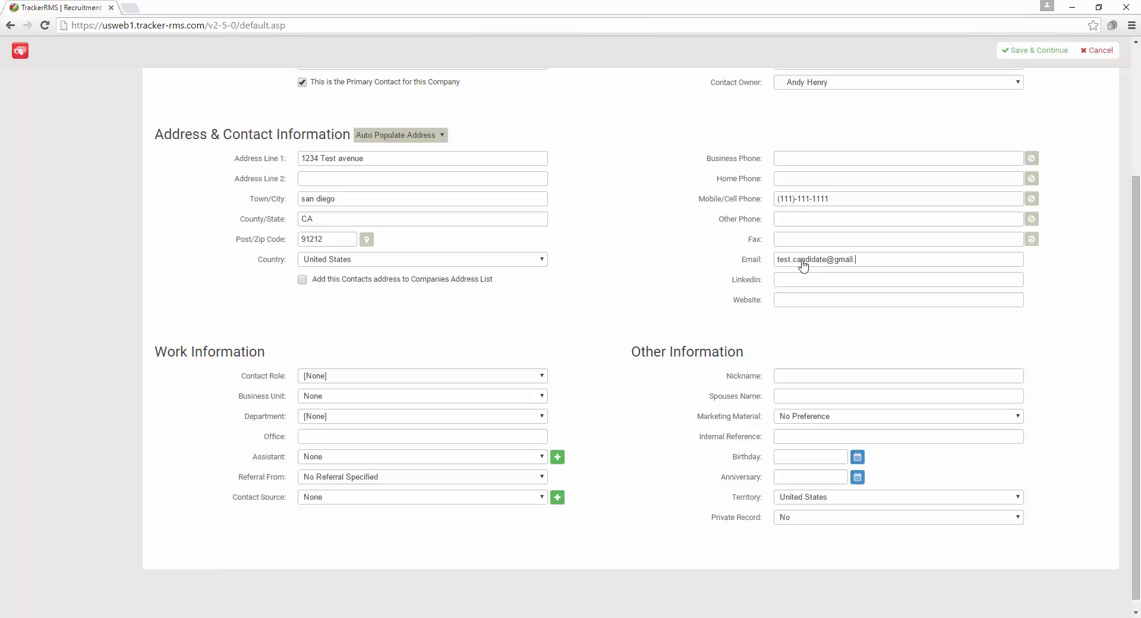
left_click(687, 260)
Save the new Human Resources contact, creating contact record 663
scroll(687, 259, "up", 5)
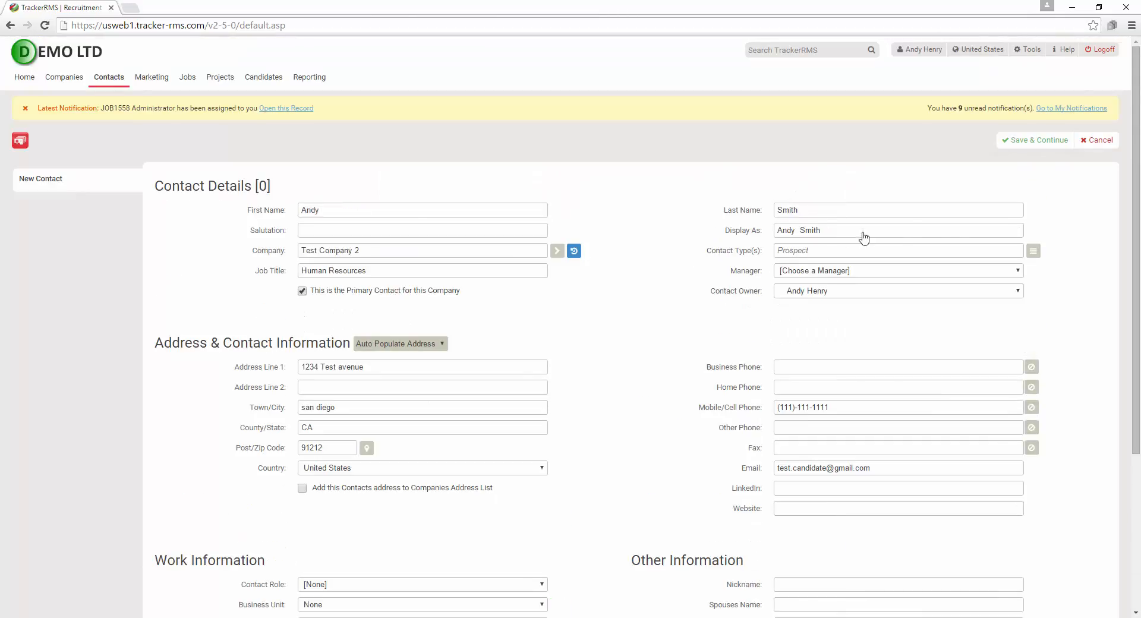
left_click(1040, 150)
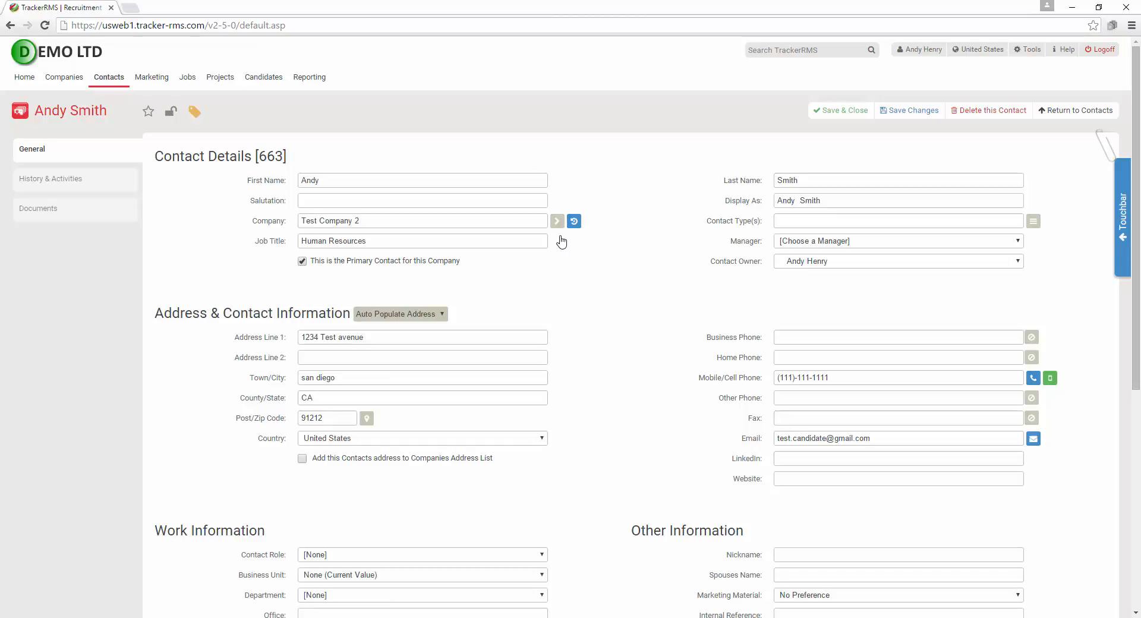
left_click_drag(536, 199, 597, 252)
key("Escape")
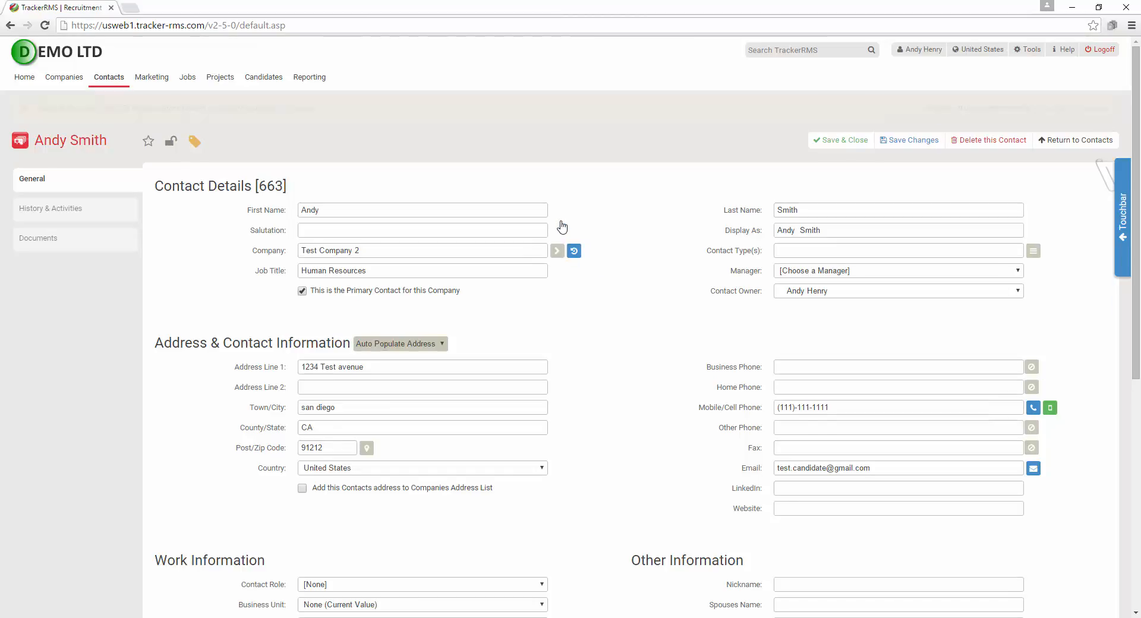
Open Test Company 2 to confirm its new contact, then show All Contacts (273)
left_click(558, 252)
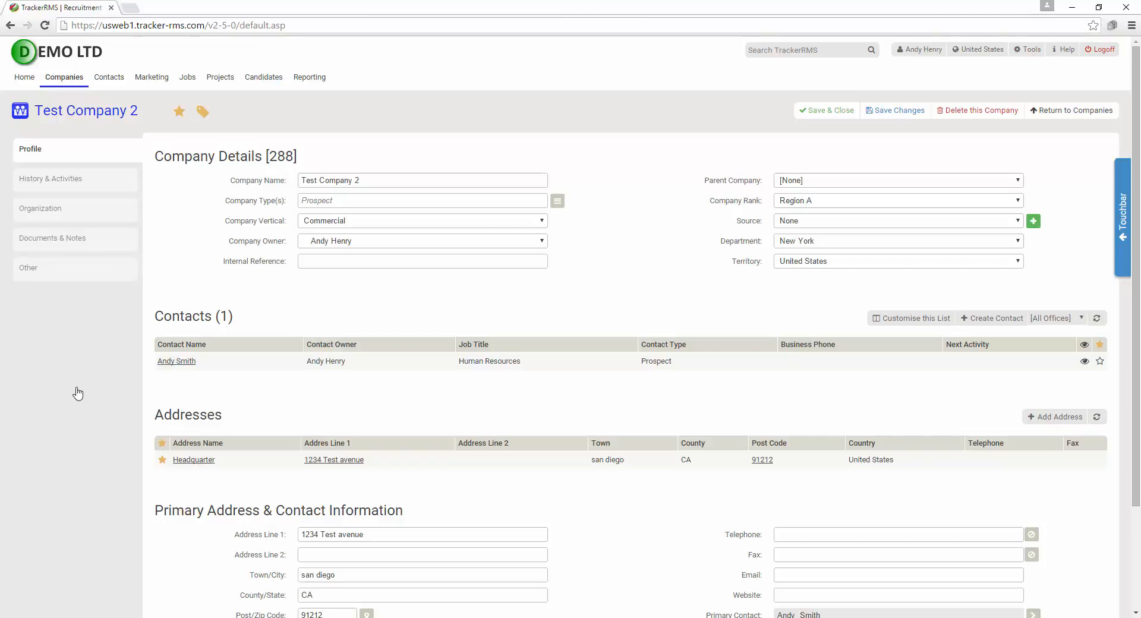
mouse_move(109, 77)
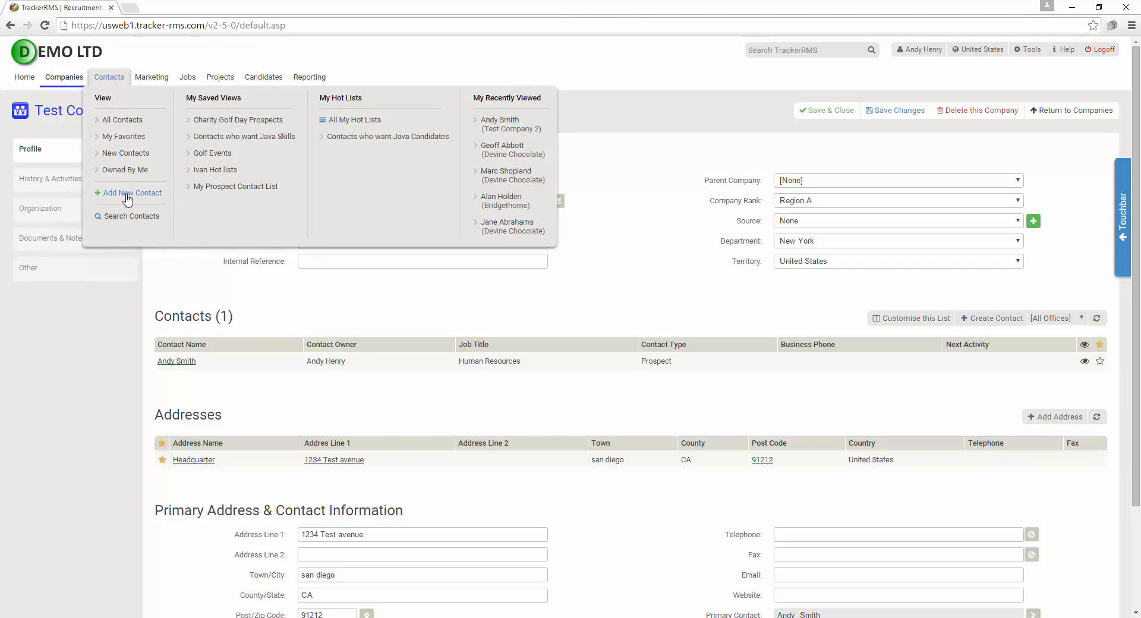
left_click(108, 80)
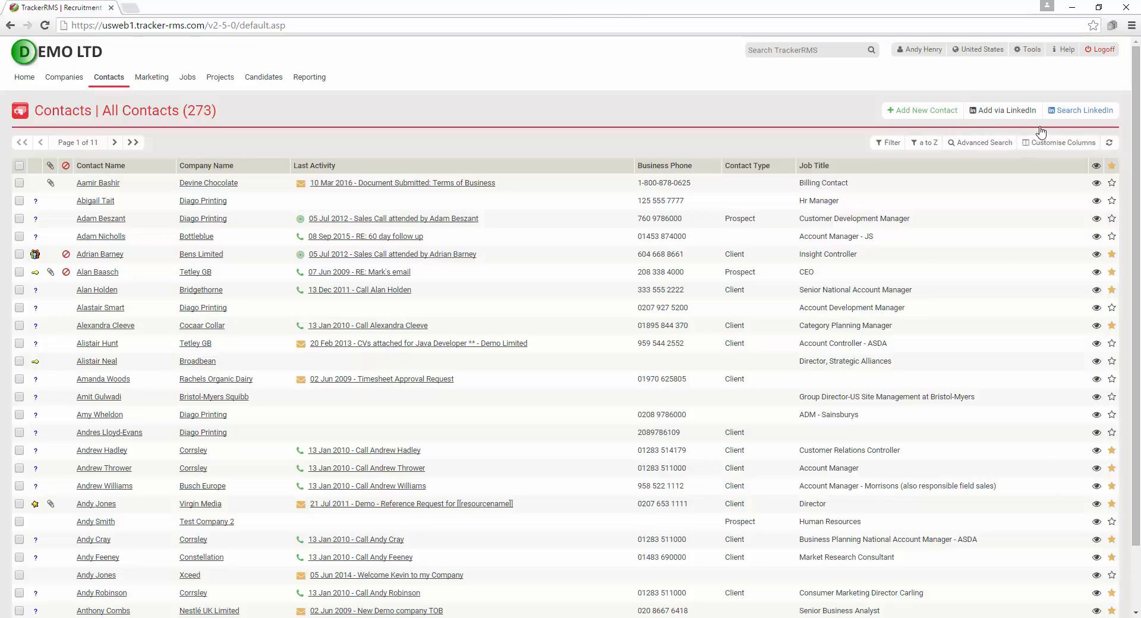
left_click(1009, 113)
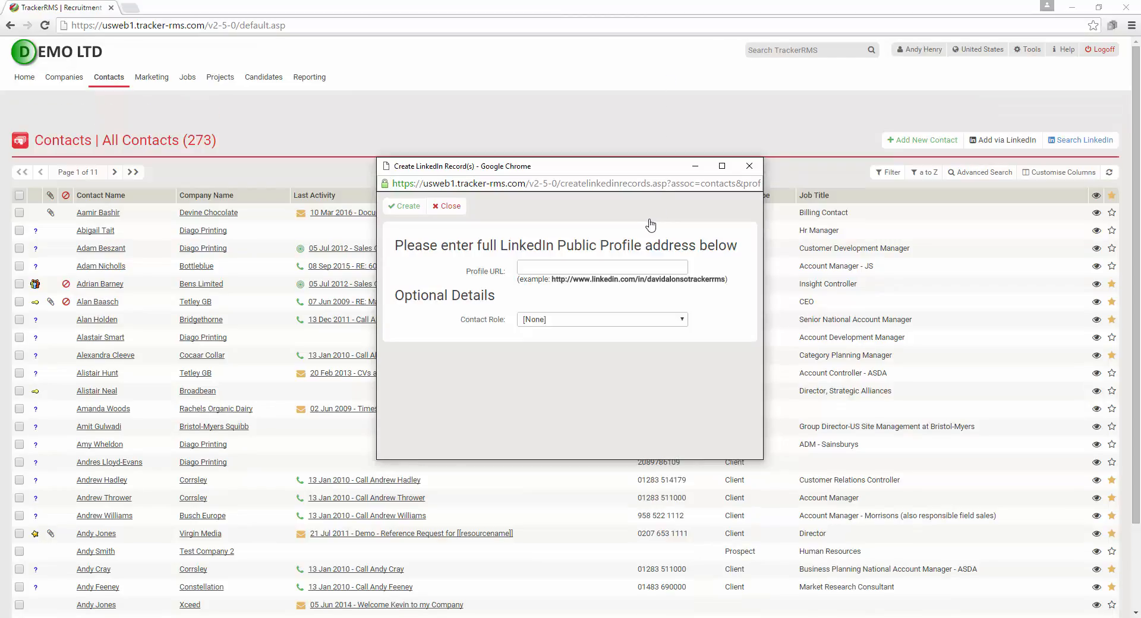
left_click(748, 166)
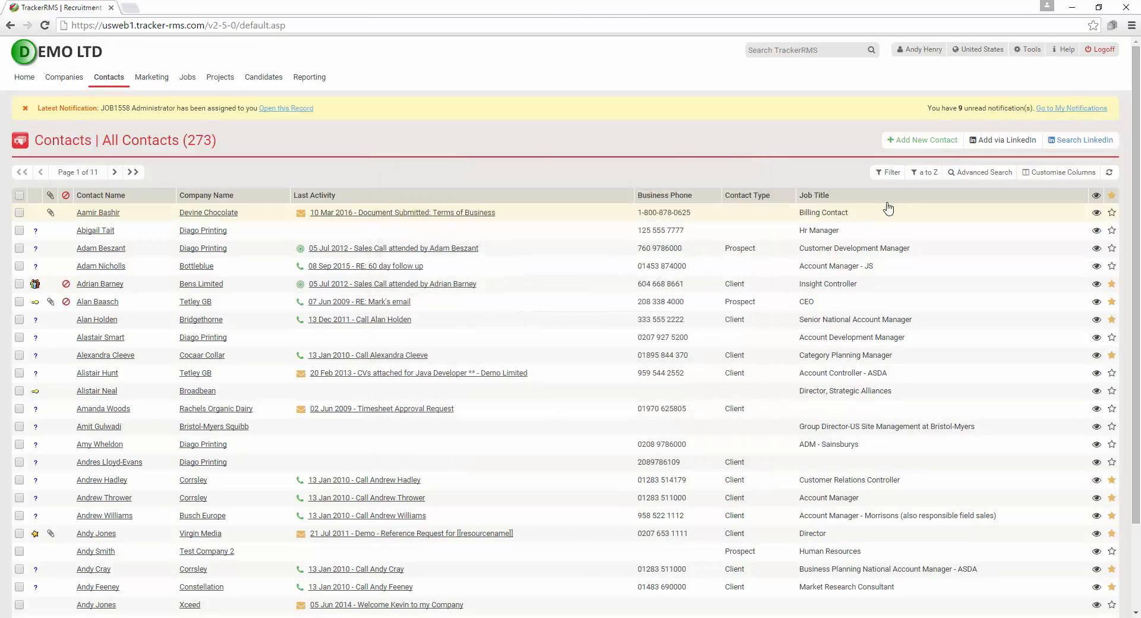
Start a blank contact record and set its company to Test Company 2
left_click(912, 140)
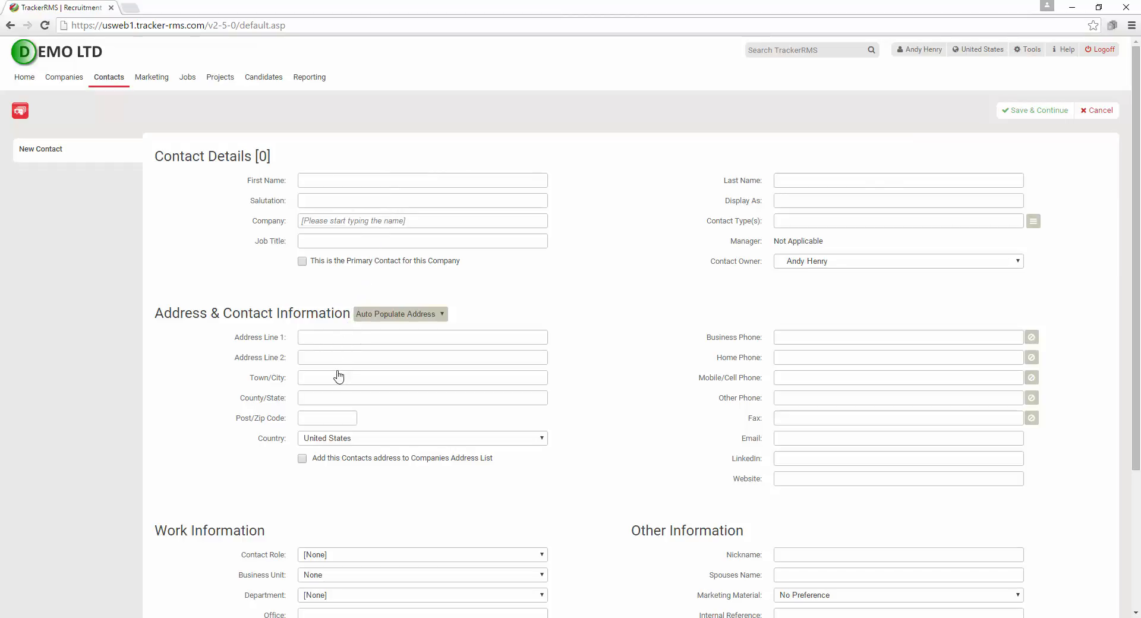
left_click(383, 185)
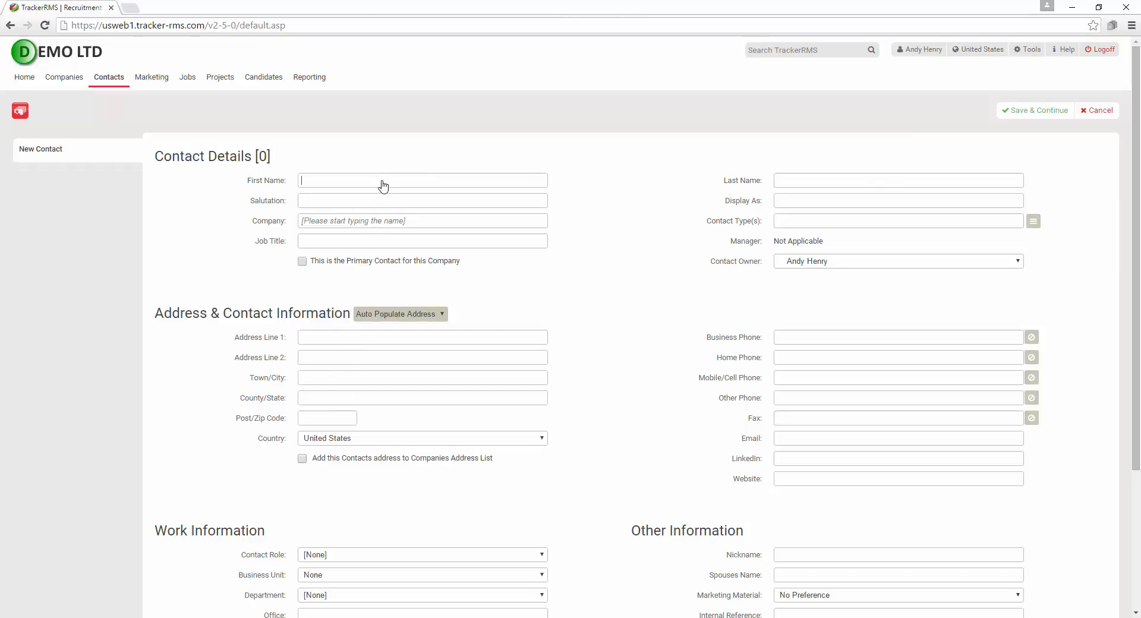
left_click(358, 223)
type("test company 2")
left_click(324, 260)
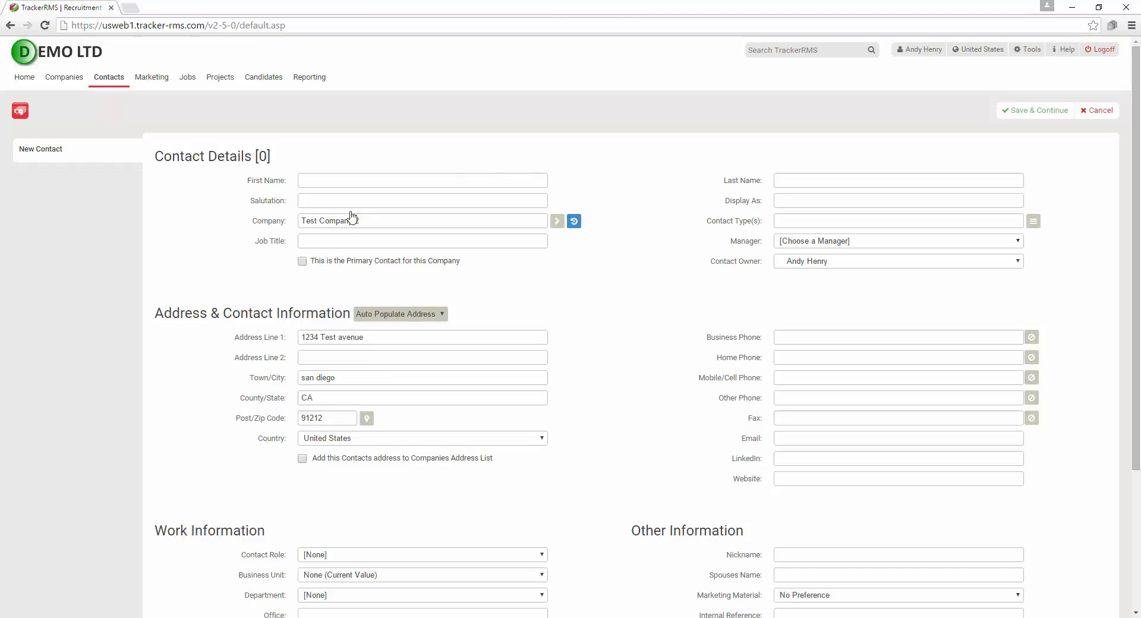
Enter the contact's first and last name and check the pre-filled San Diego address
left_click(367, 181)
type("Rob")
key("BackSpace")
key("BackSpace")
key("BackSpace")
key("BackSpace")
key("BackSpace")
key("BackSpace")
left_click(808, 184)
type("Sm")
left_click(654, 286)
scroll(873, 465, "down", 3)
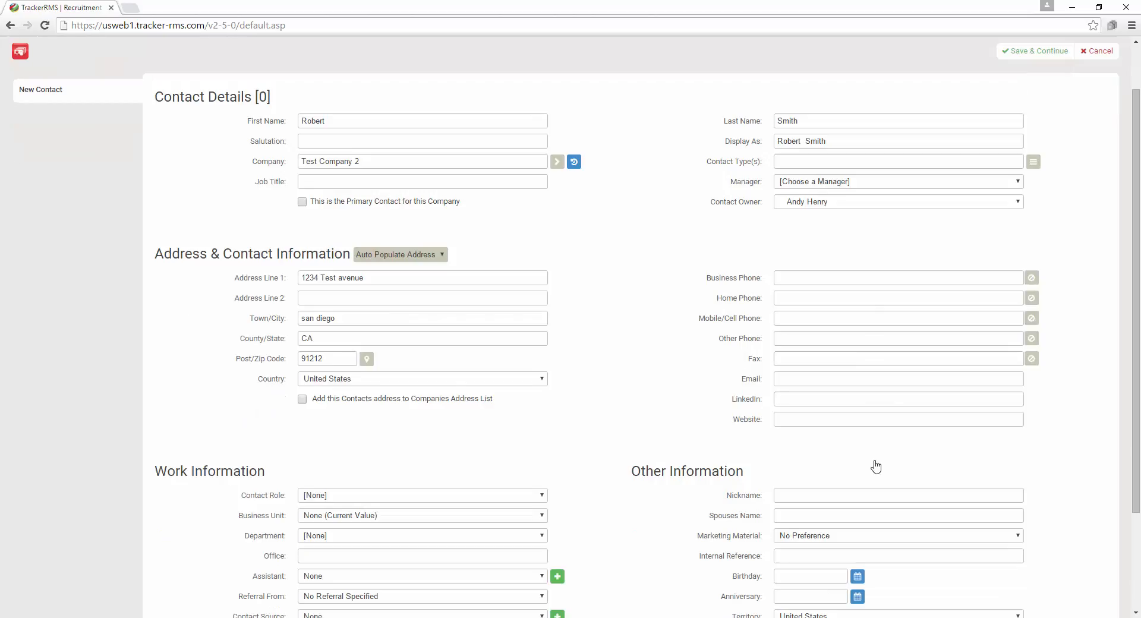
scroll(683, 198, "up", 1)
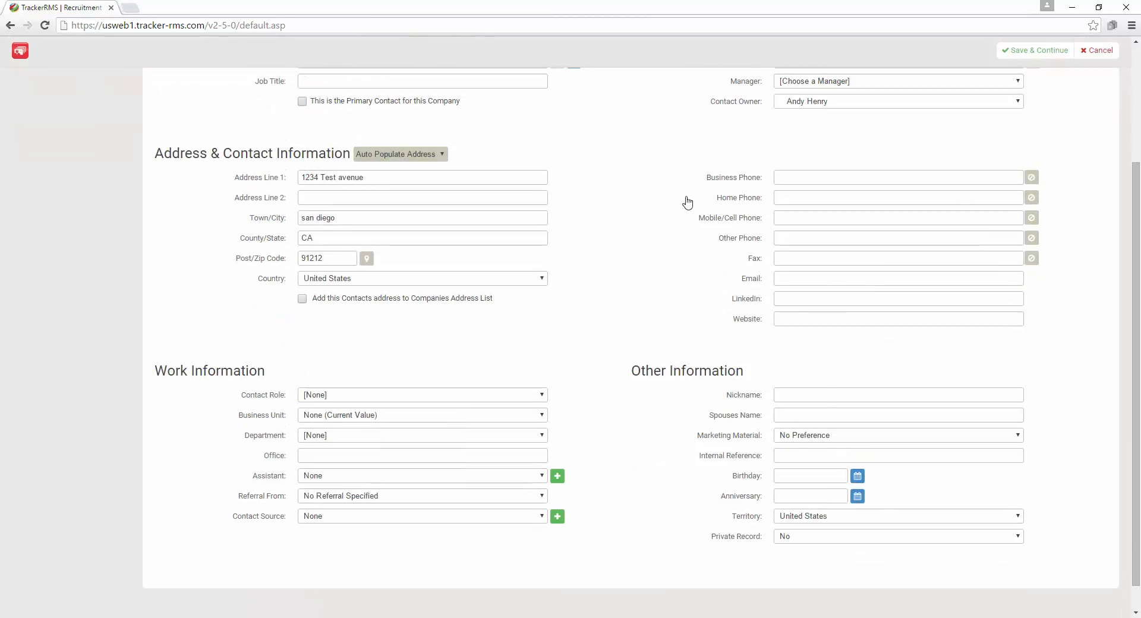
scroll(776, 263, "up", 3)
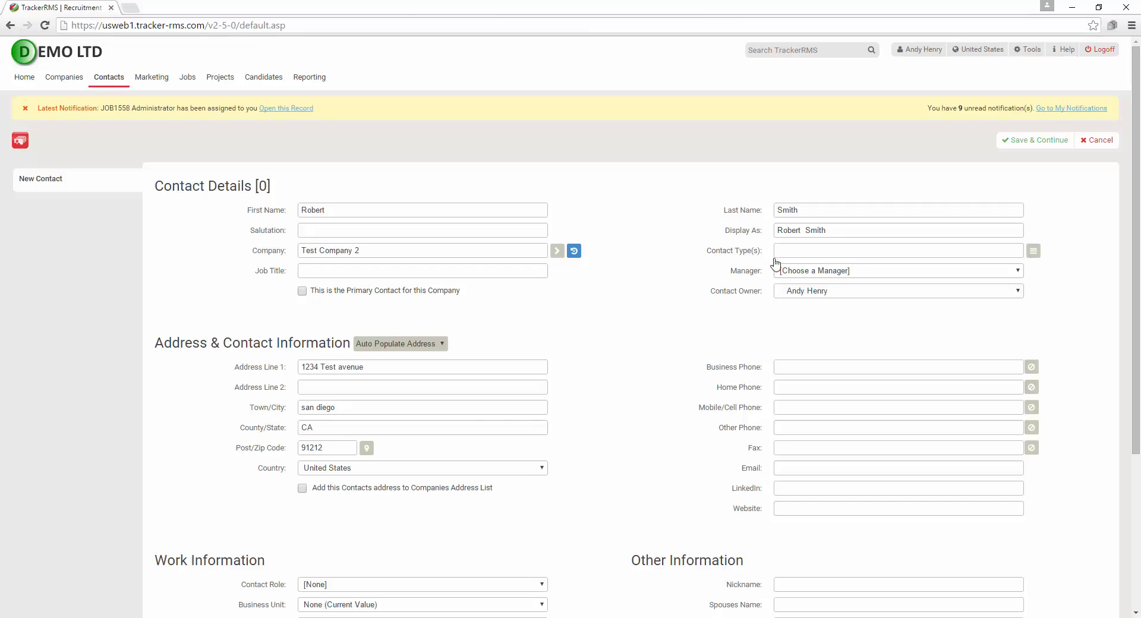
Save the second Test Company 2 contact, creating record 664
left_click(1037, 142)
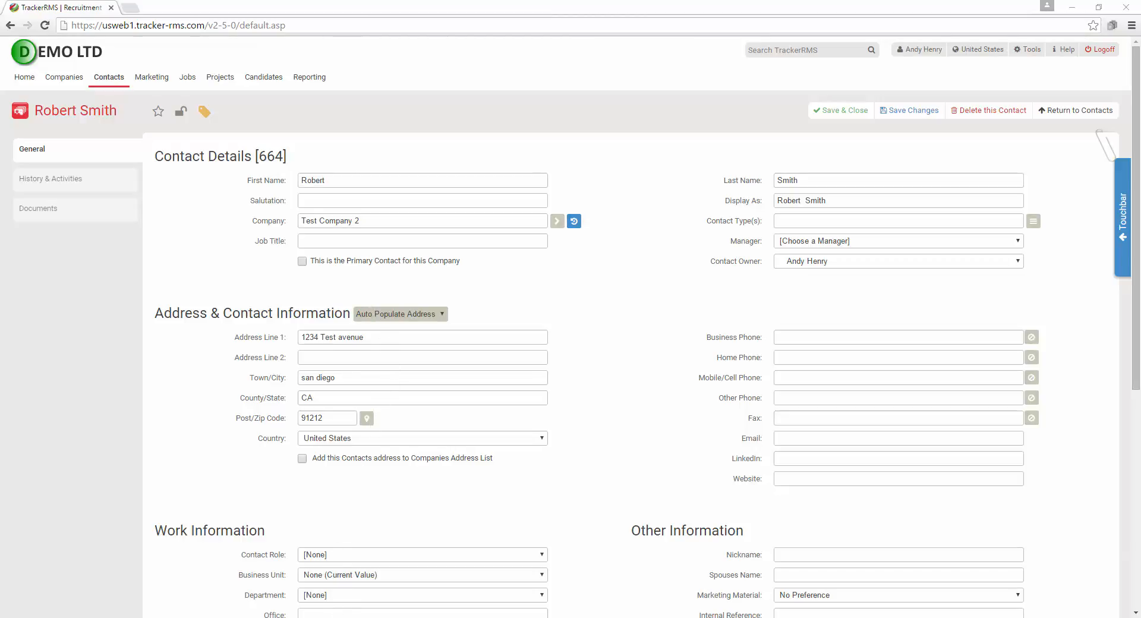
Create a TrackerRMS contact from the Contact test email's sender, letting it detect the employer automatically
mouse_move(346, 617)
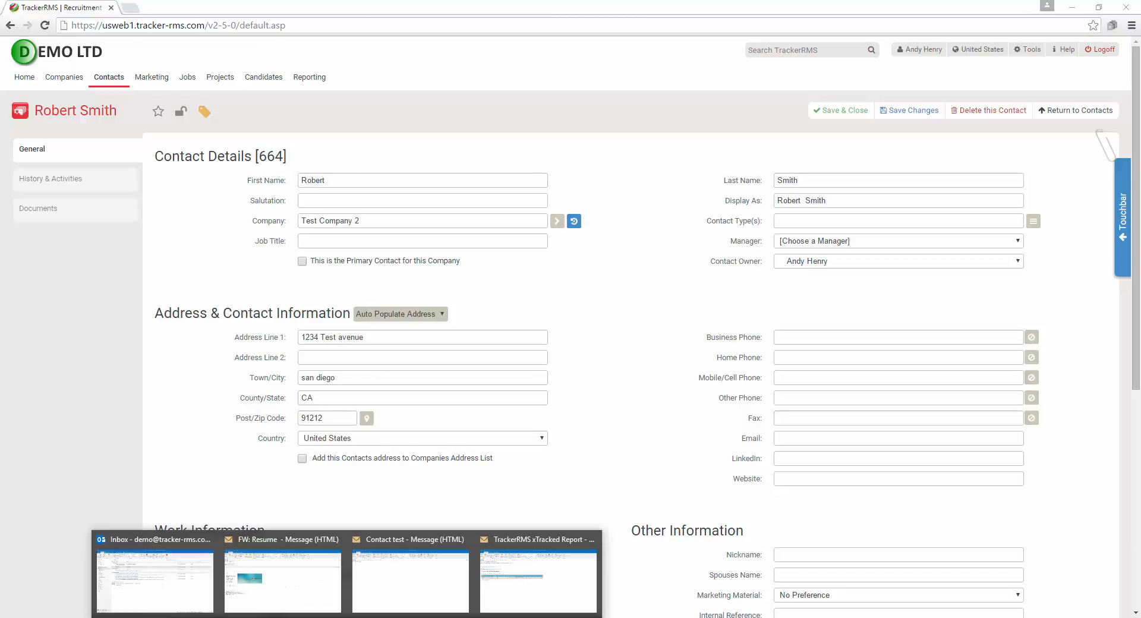
left_click(394, 593)
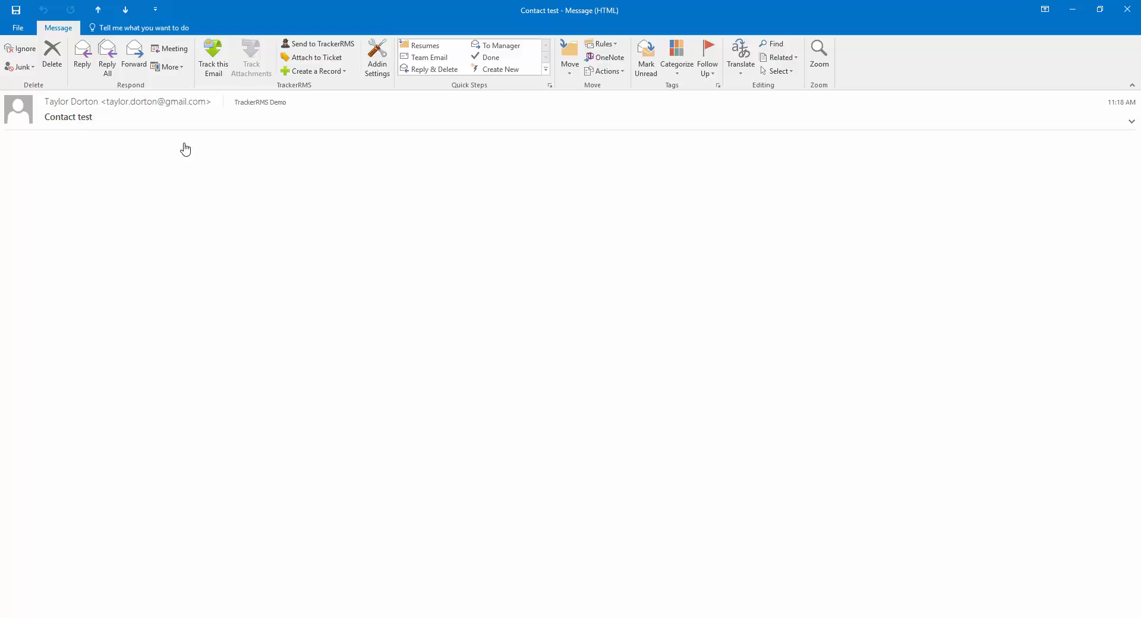
left_click(317, 73)
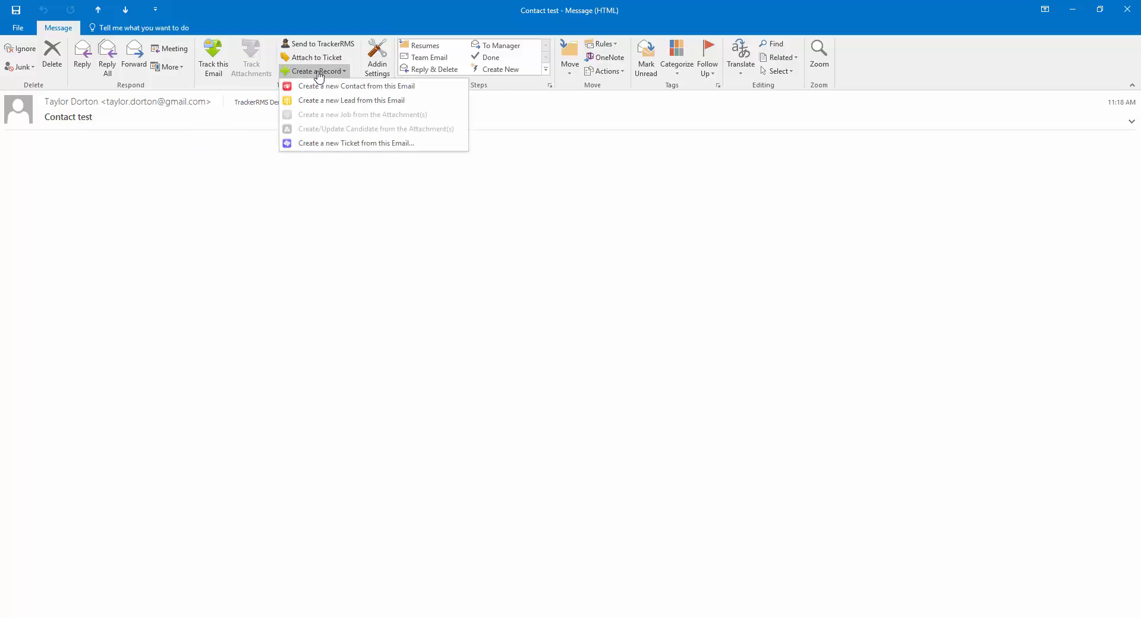
left_click(380, 90)
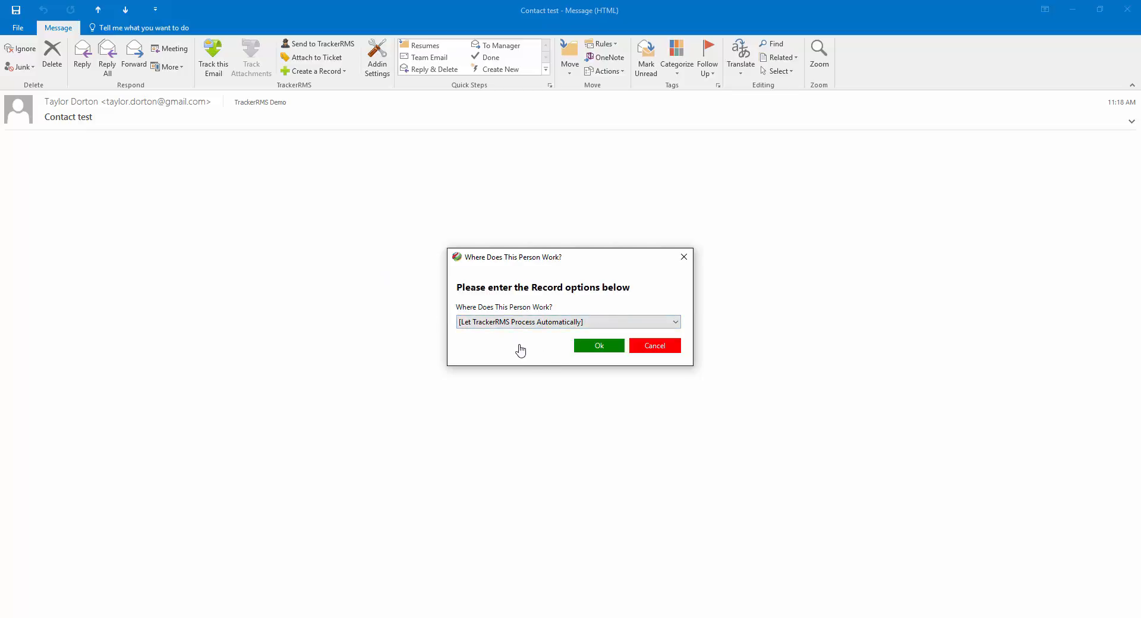
left_click(602, 349)
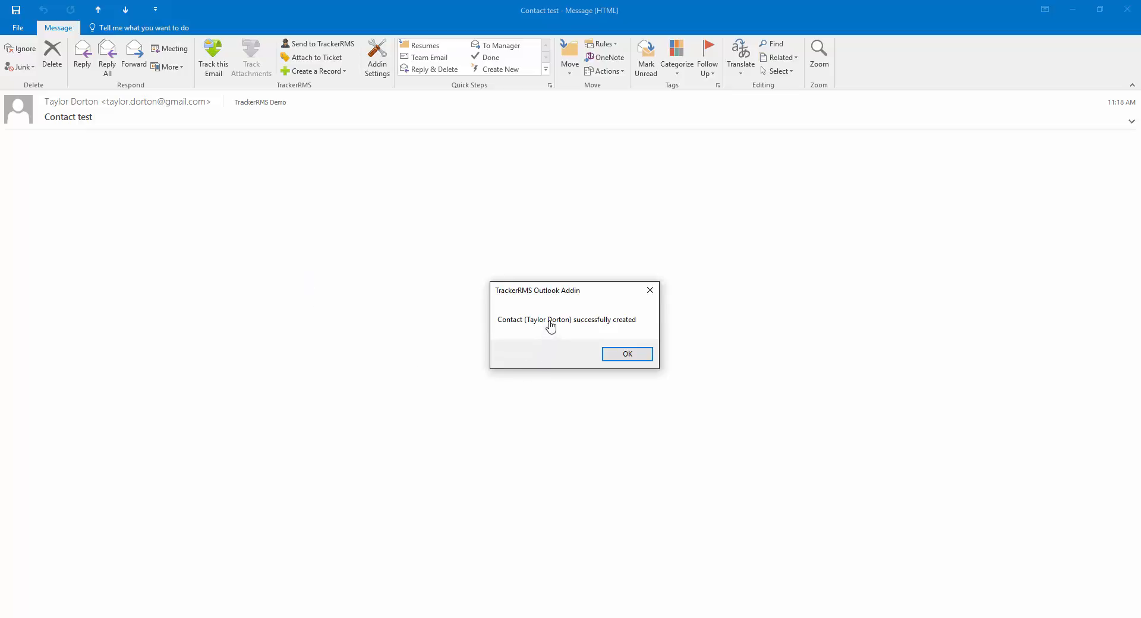
left_click(627, 355)
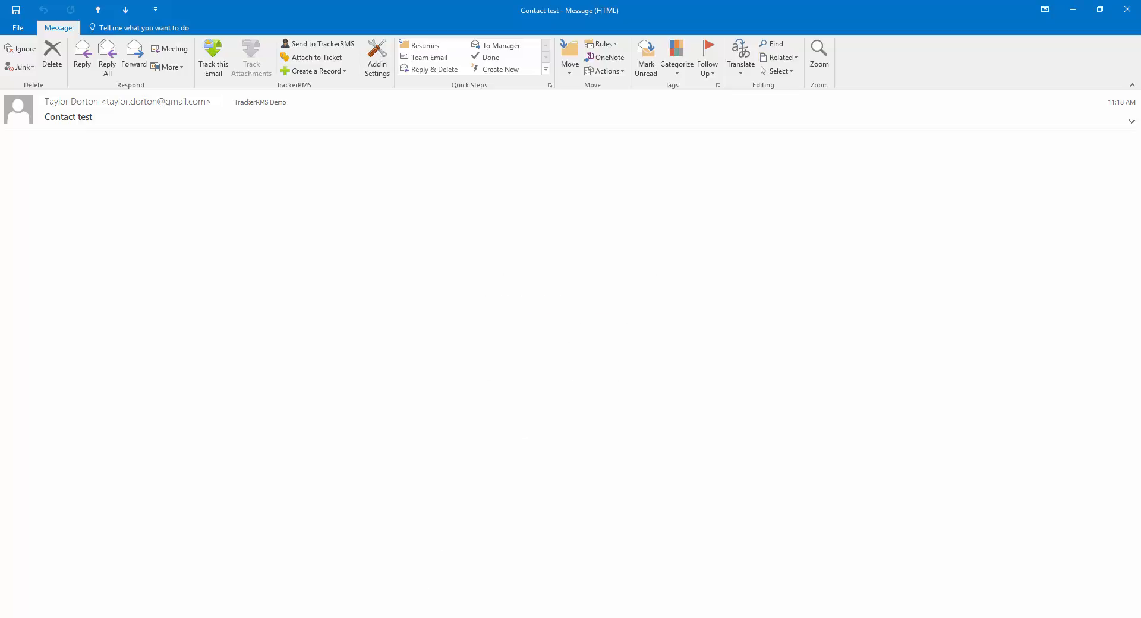
Search TrackerRMS for the Outlook-created contact by name and open record 665
left_click(318, 570)
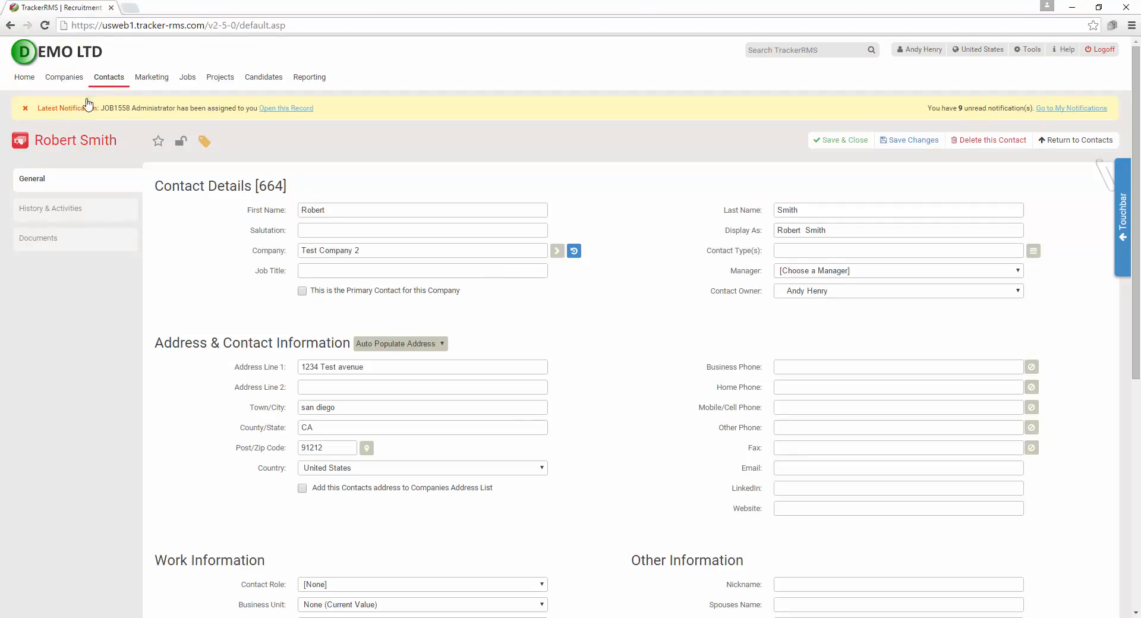
mouse_move(97, 81)
left_click(805, 48)
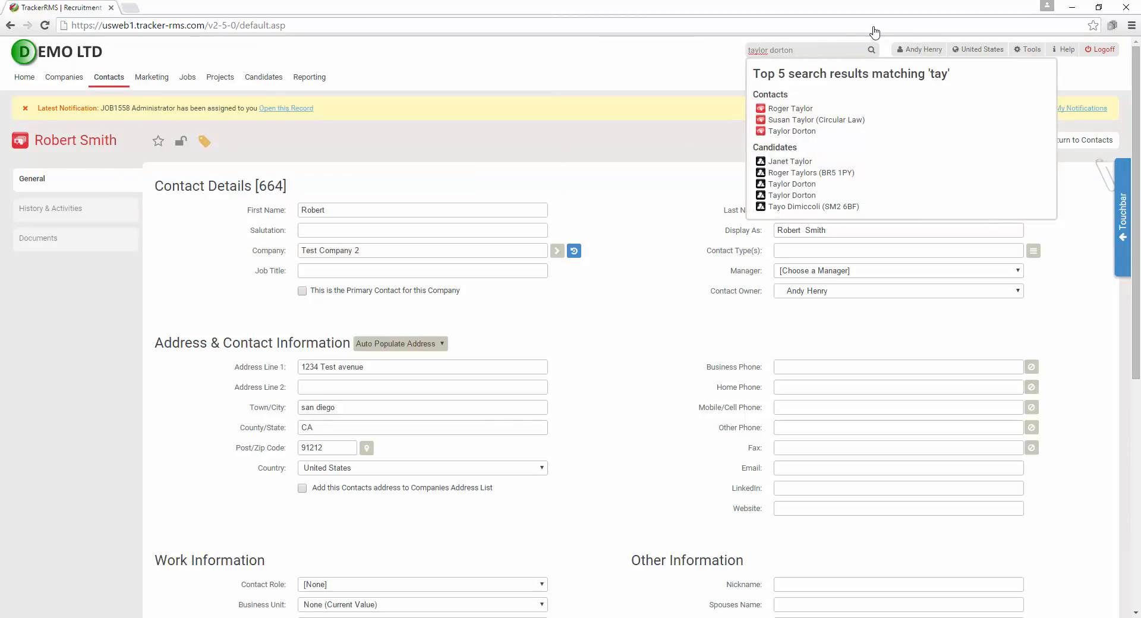
left_click(783, 109)
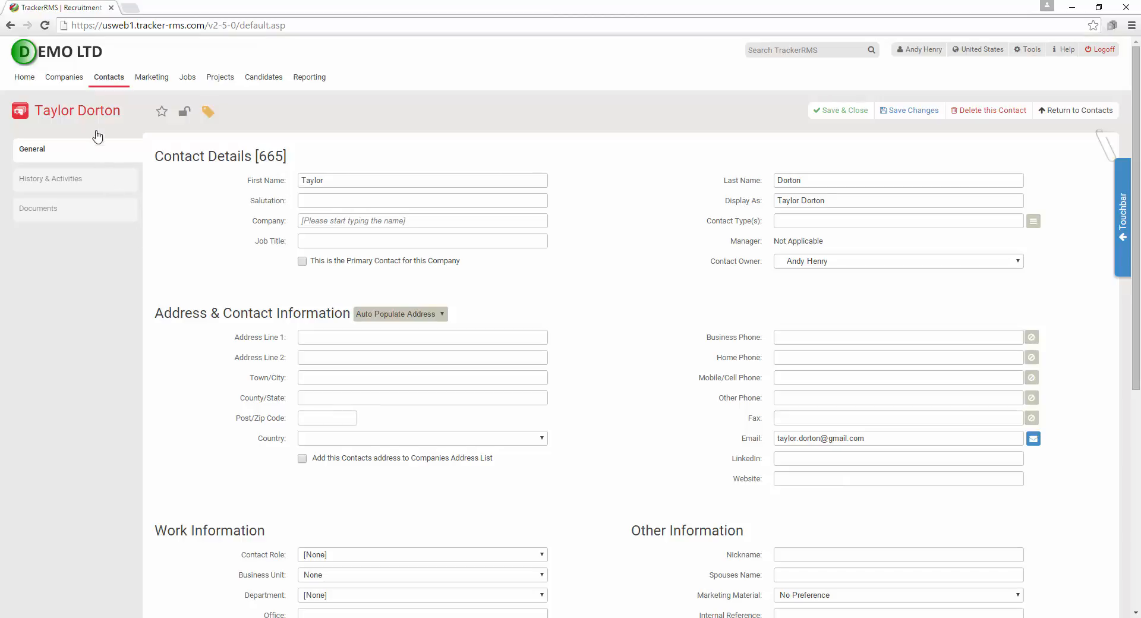
mouse_move(107, 79)
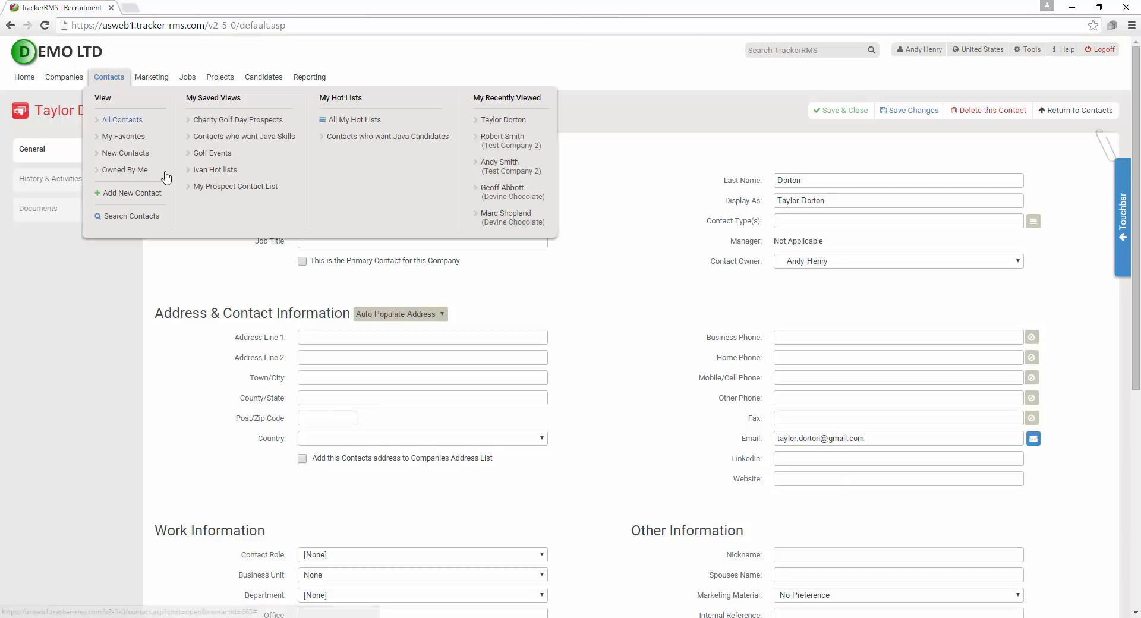
Reopen contact record 664 from Recently Viewed, then open and close its quick actions
left_click(507, 139)
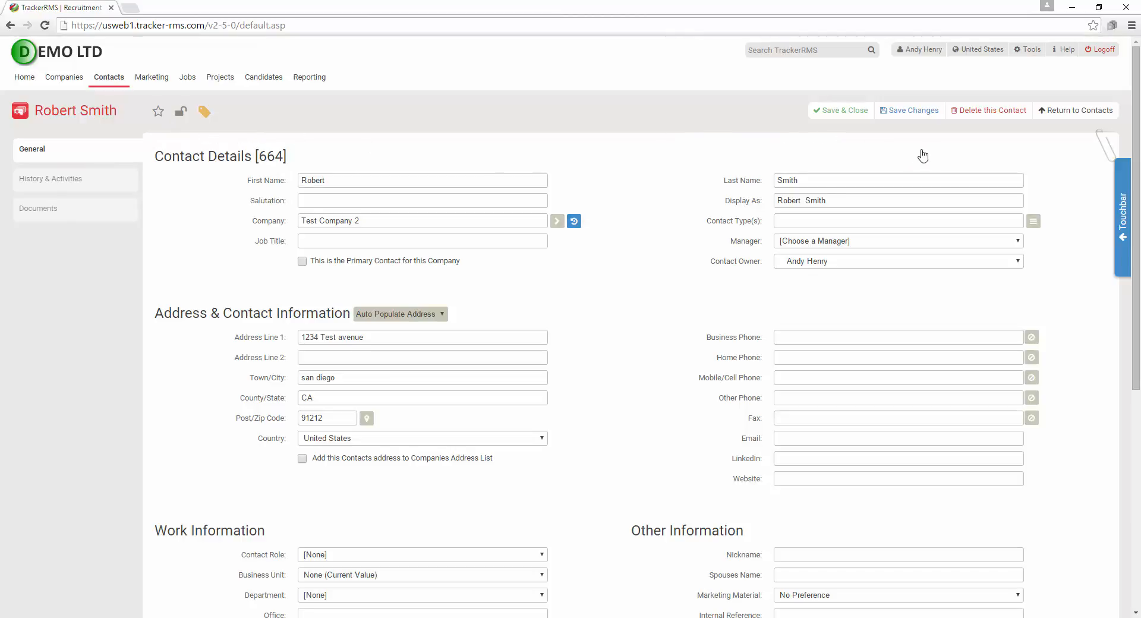
mouse_move(1102, 151)
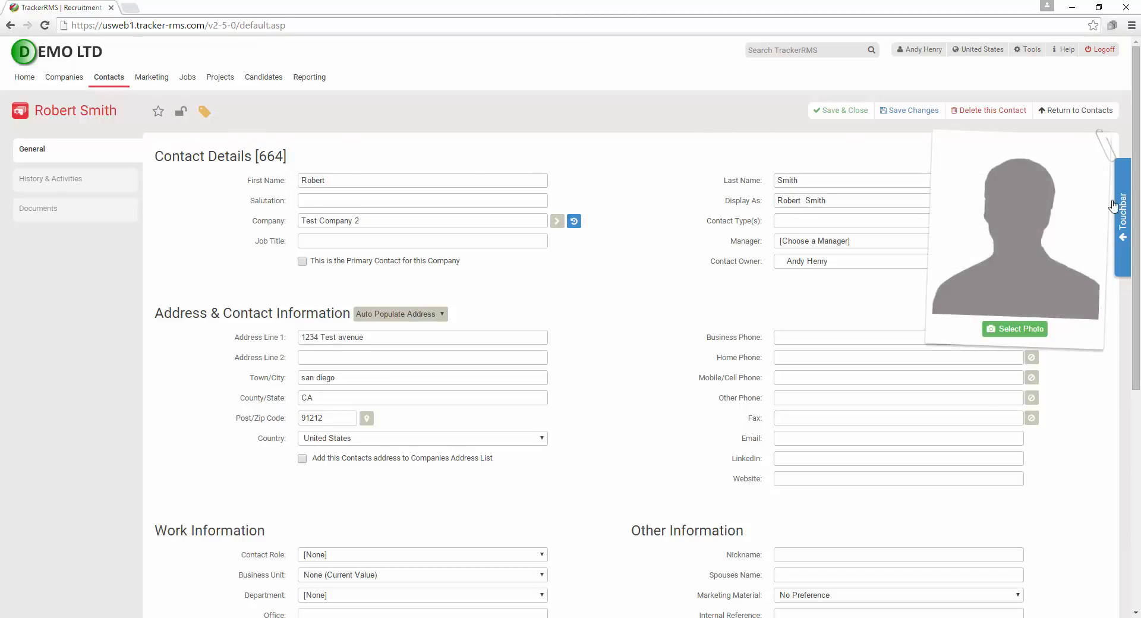
left_click(1123, 219)
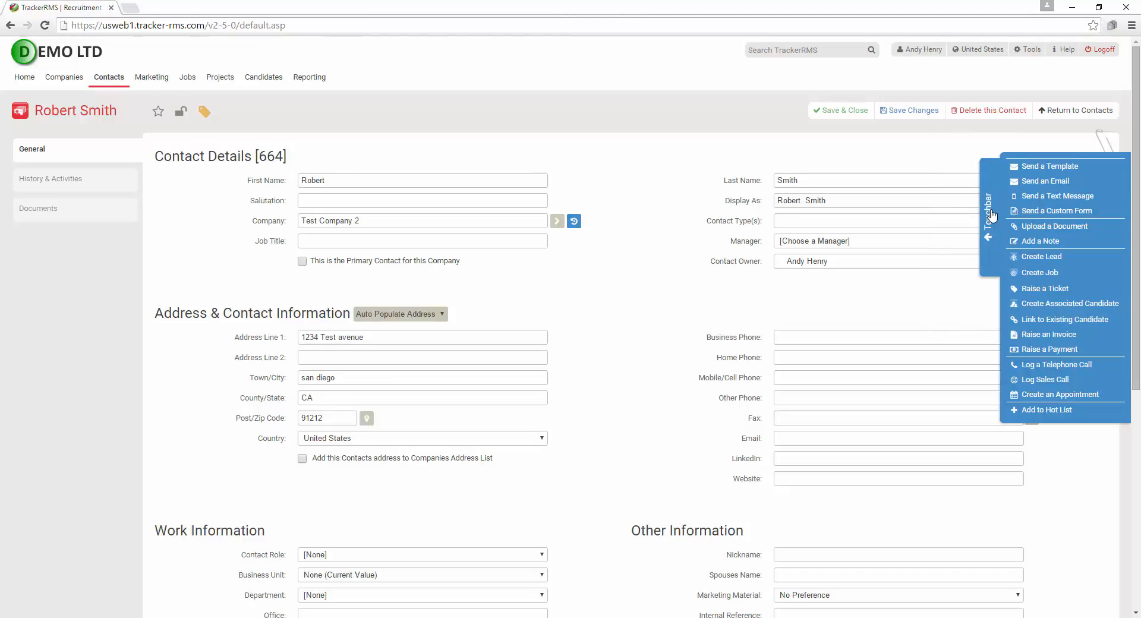
left_click(991, 215)
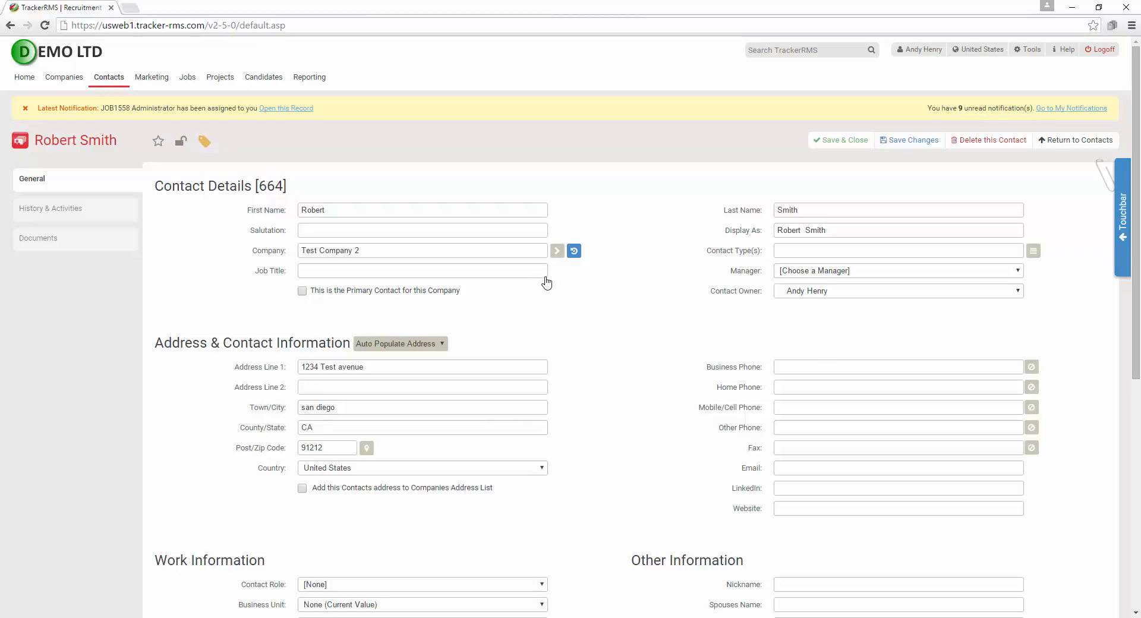
Go from the contact to the Test Company 2 record (288) and bring up its Touchbar actions
left_click(557, 250)
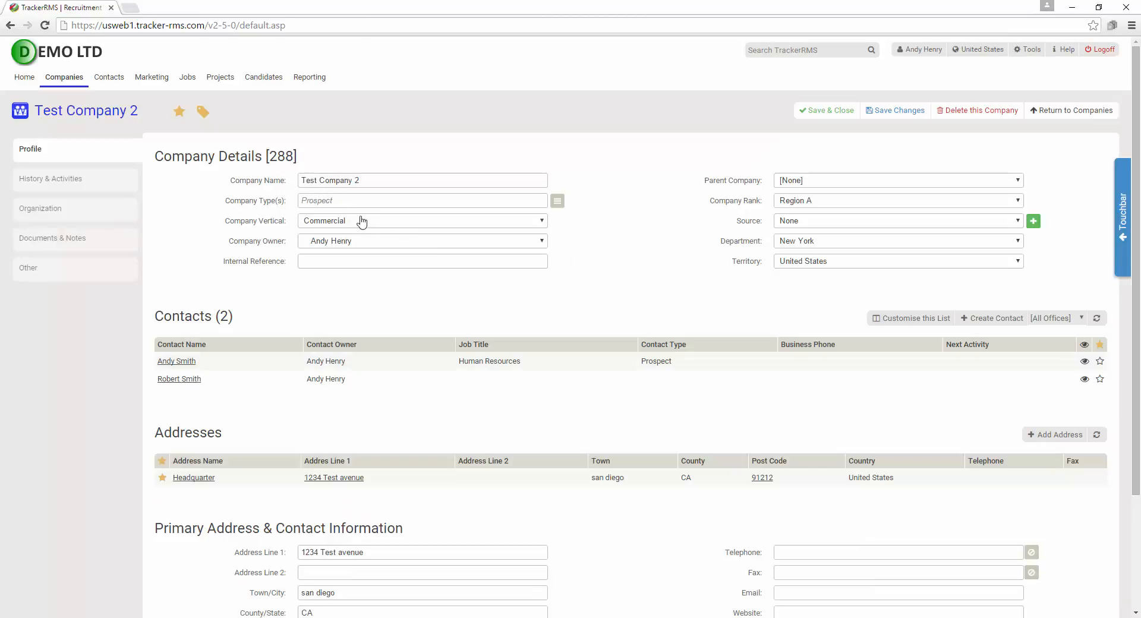
left_click(1125, 217)
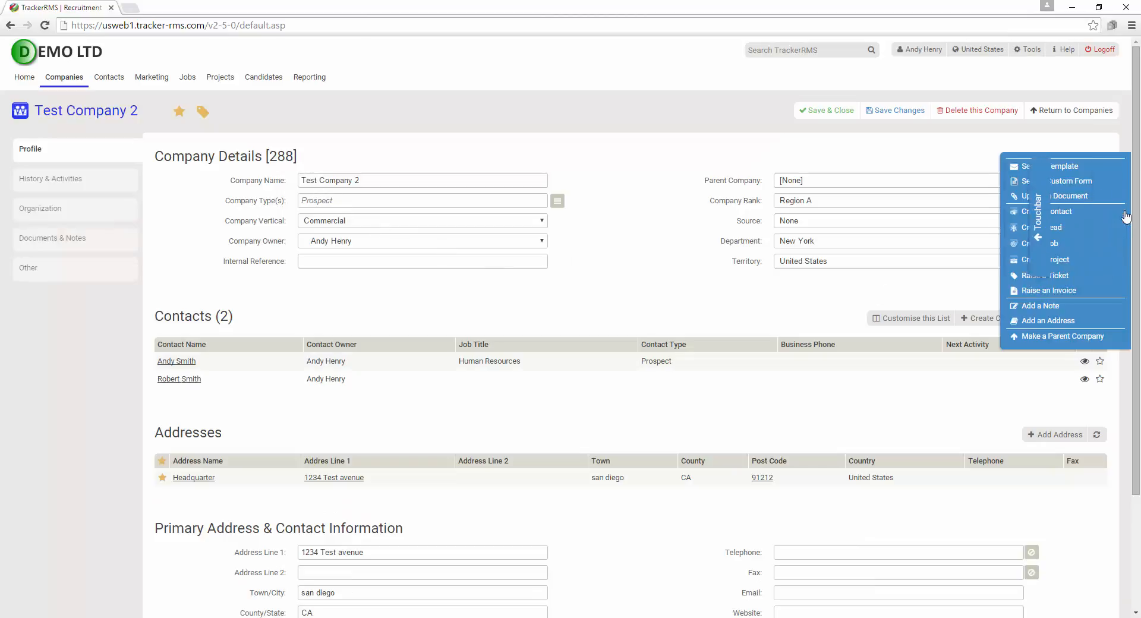